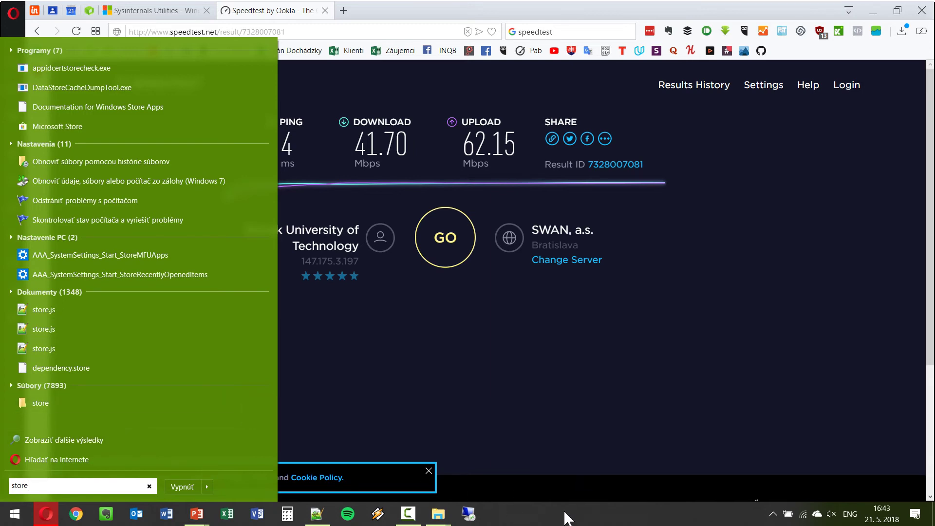
# Dismiss the Start menu search and search the web for "netlimiter" in a new browser tab.
pyautogui.click(529, 381)
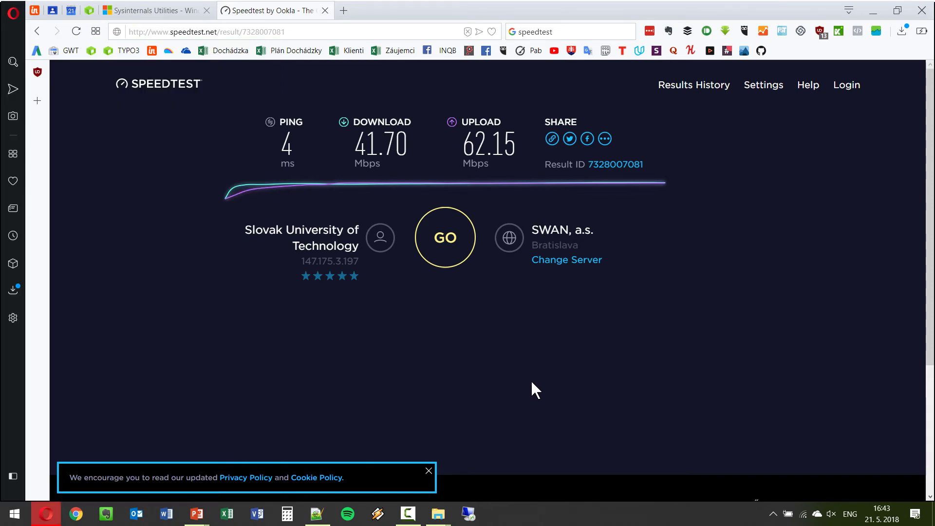
pyautogui.click(343, 10)
pyautogui.click(526, 26)
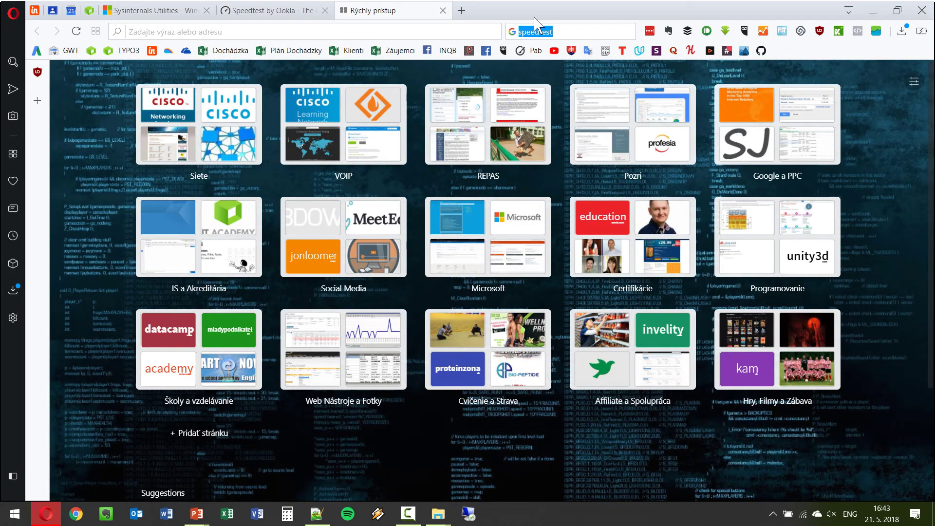
pyautogui.write('netlimi')
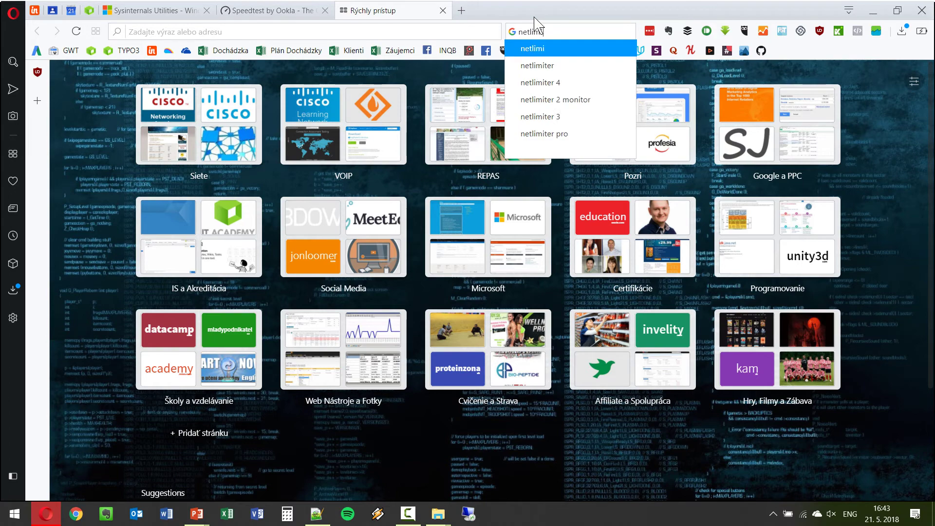
pyautogui.write('ter')
pyautogui.press('Return')
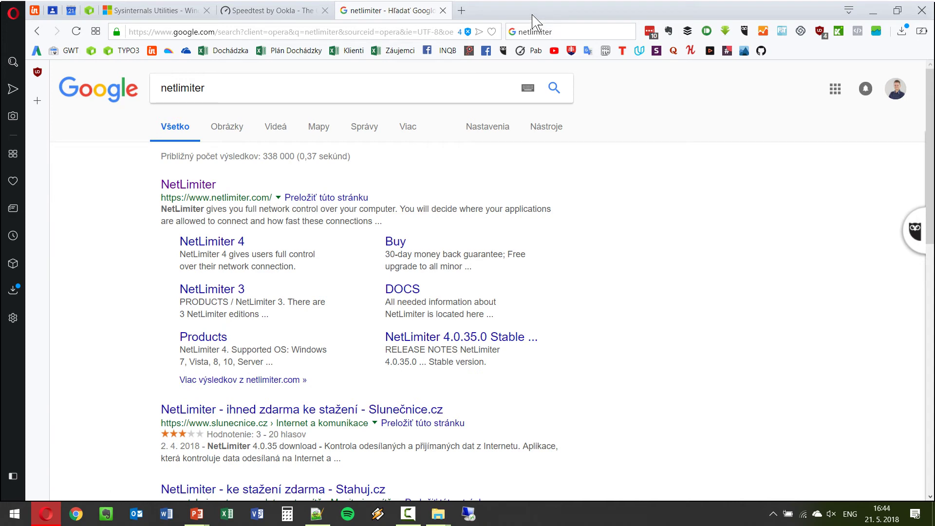
# Open the NetLimiter website from the search results and download netlimiter-4.0.35.0.exe to the desktop.
pyautogui.click(185, 187)
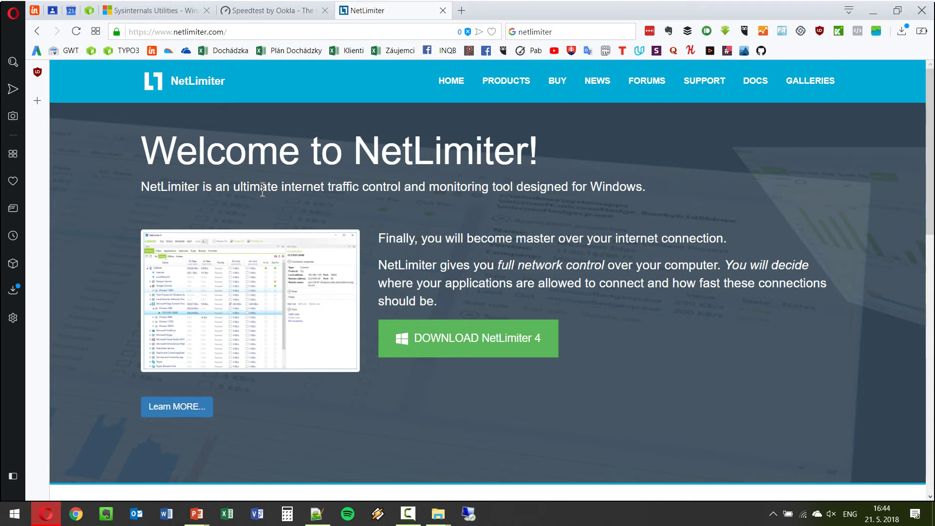
pyautogui.click(468, 342)
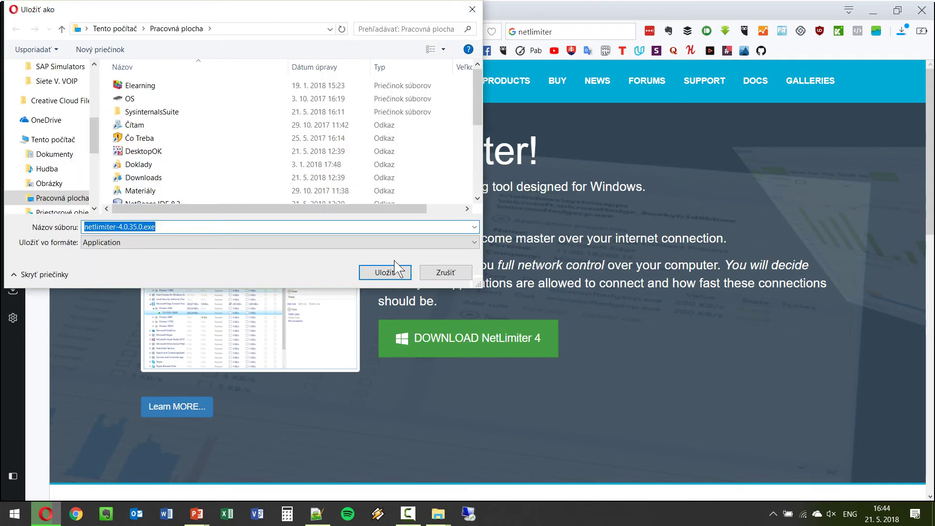
pyautogui.click(397, 271)
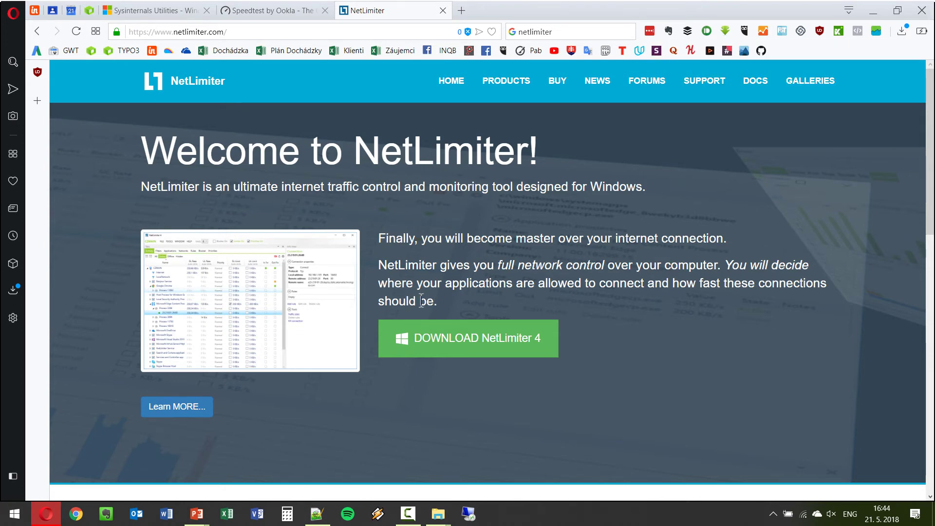
# Look over the NetLimiter home page, open the online shop and compare the Standard and Home License offers for NetLimiter 4 Pro.
pyautogui.scroll(-6, 422, 303)
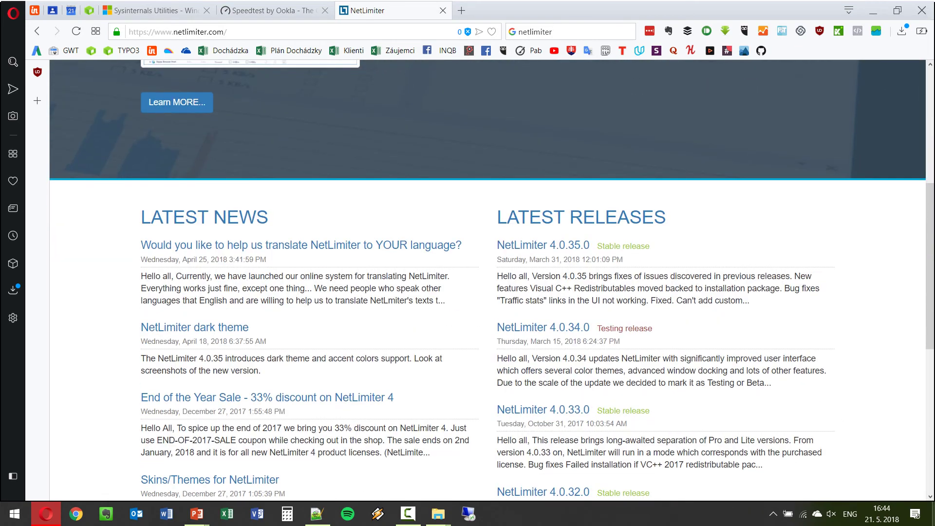
pyautogui.scroll(6, 443, 280)
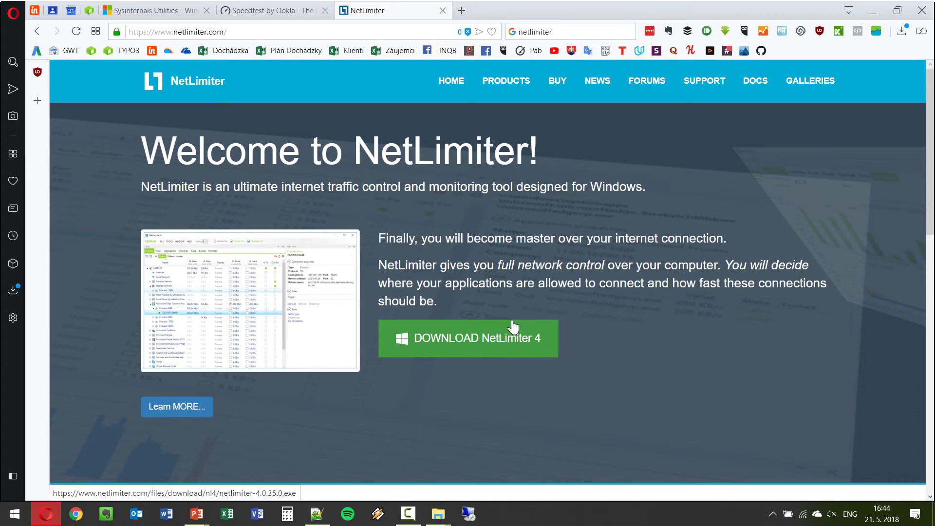
pyautogui.click(555, 83)
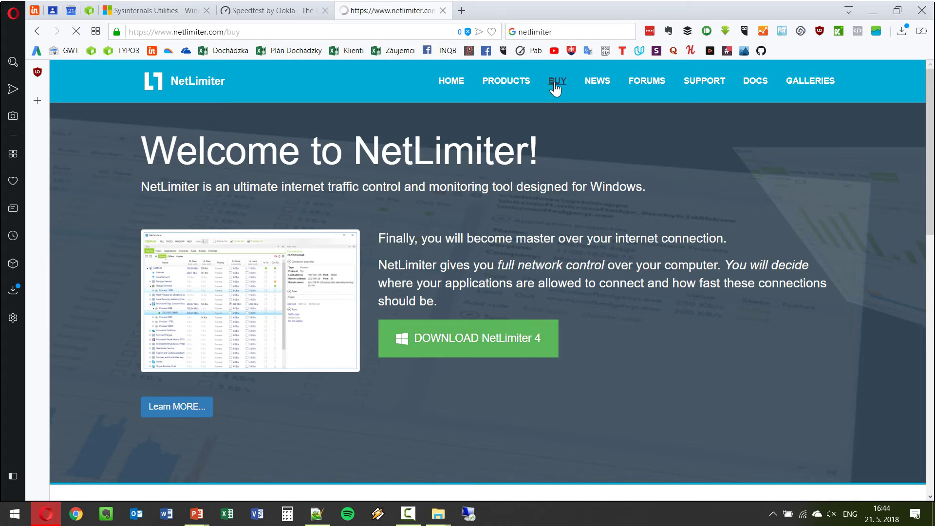
pyautogui.scroll(-1, 407, 169)
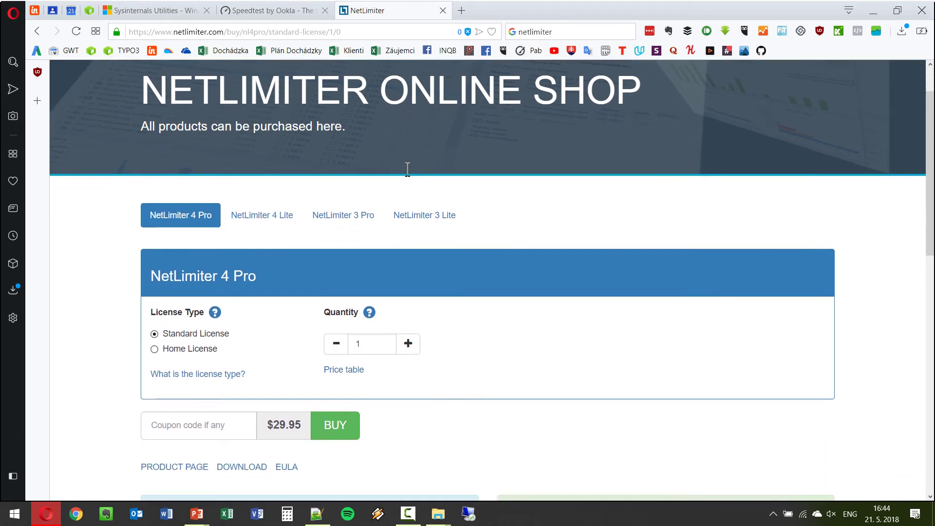
pyautogui.click(200, 351)
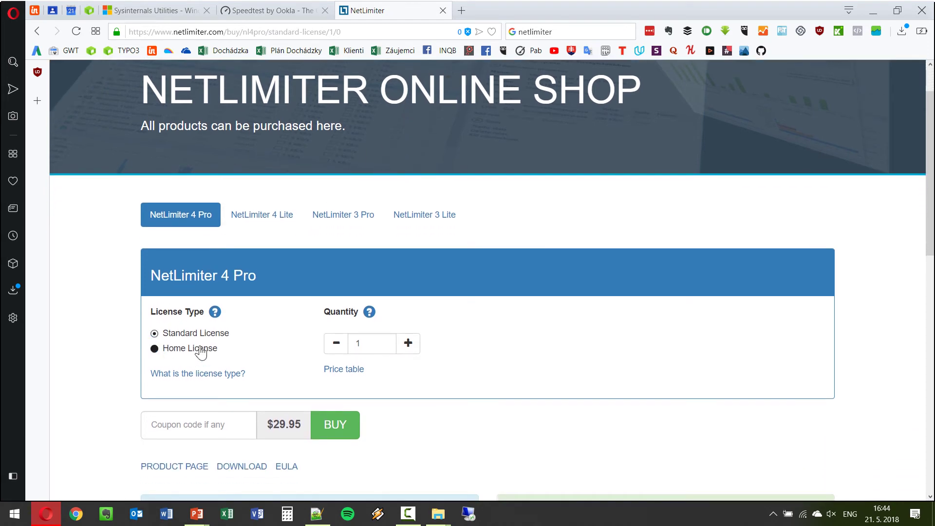
pyautogui.click(200, 333)
pyautogui.click(187, 356)
pyautogui.click(195, 332)
pyautogui.click(192, 350)
pyautogui.click(201, 334)
pyautogui.click(191, 347)
pyautogui.click(186, 333)
pyautogui.click(187, 350)
pyautogui.click(194, 334)
# View the NetLimiter 4 Lite offer in the shop and return to the NetLimiter 4 Pro offer.
pyautogui.scroll(2, 195, 333)
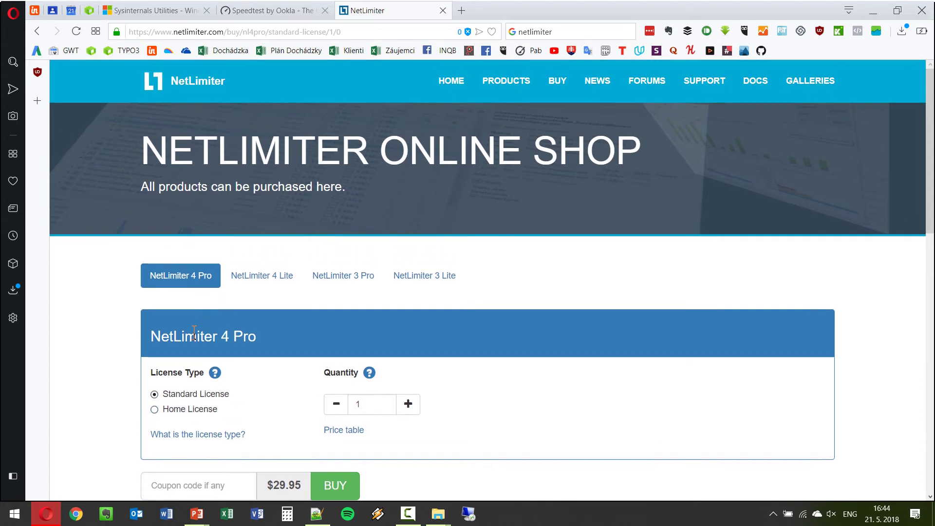
pyautogui.click(244, 276)
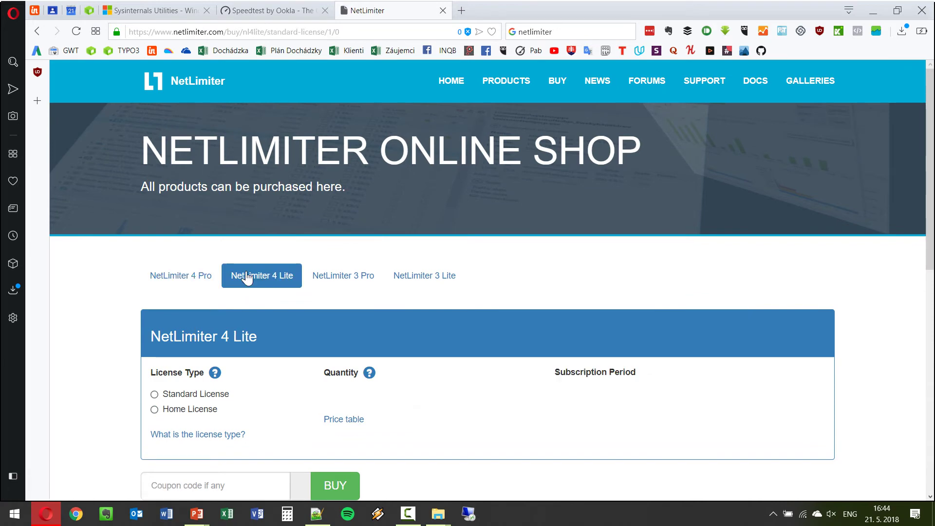
pyautogui.click(194, 276)
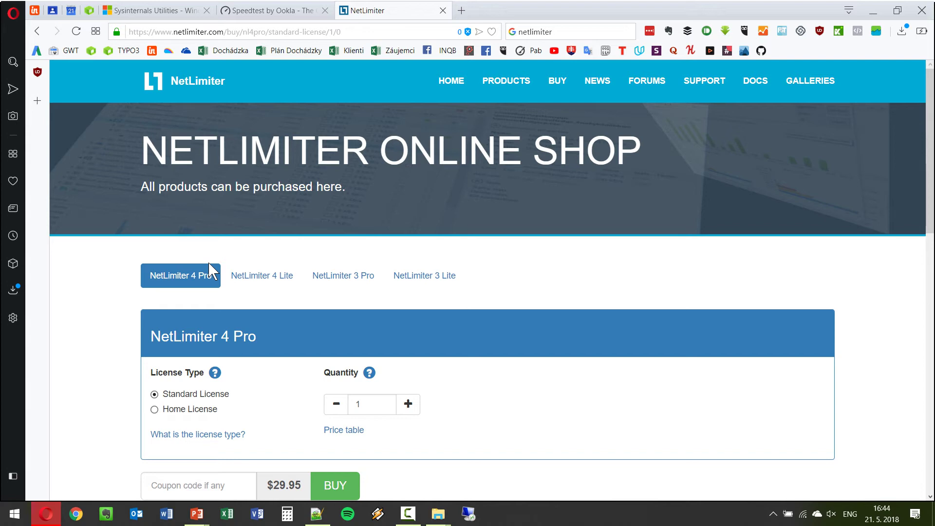
# Compare the NetLimiter 4 Pro price between the Home License and Standard License, ending on Standard License.
pyautogui.scroll(-1, 214, 278)
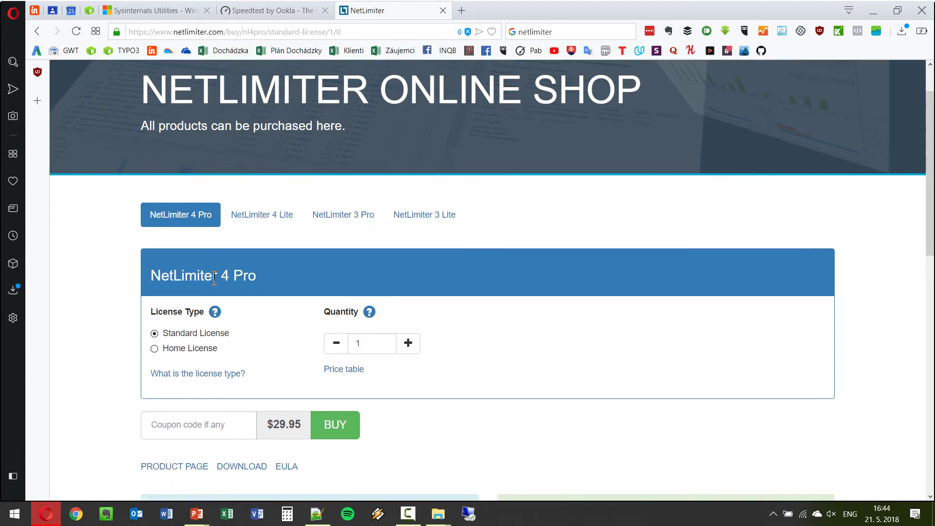
pyautogui.click(202, 348)
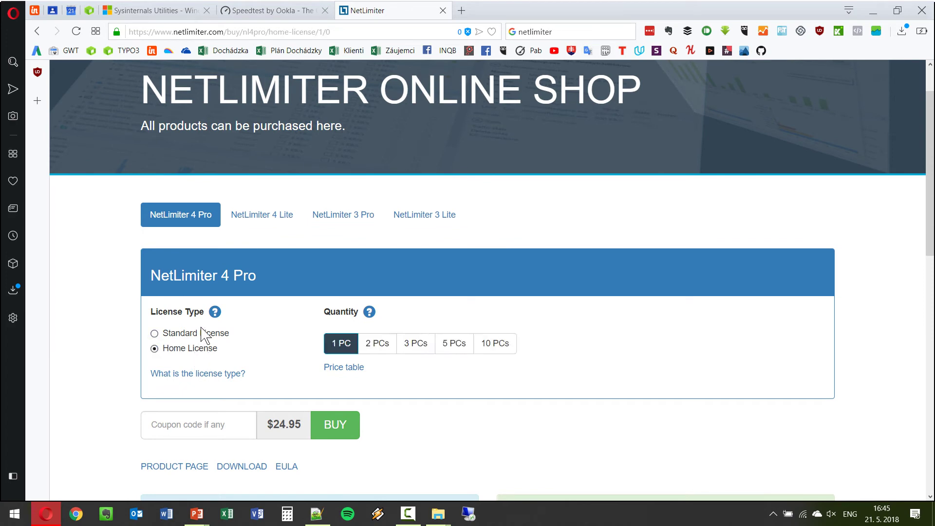
pyautogui.click(199, 336)
pyautogui.click(195, 349)
pyautogui.click(198, 334)
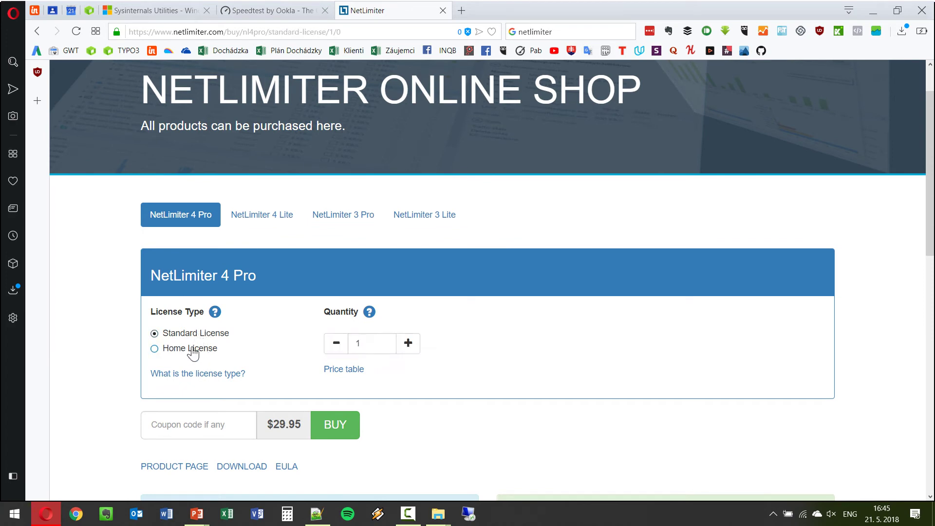
pyautogui.click(195, 348)
pyautogui.click(193, 333)
# Check how the Standard License price changes with a larger quantity, and return the quantity to 1.
pyautogui.click(409, 347)
pyautogui.click(408, 347)
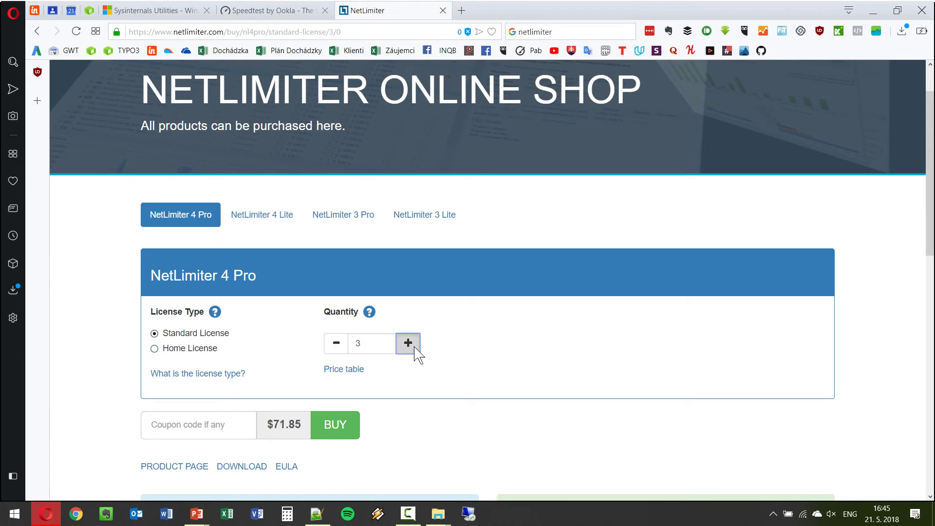
pyautogui.click(409, 347)
pyautogui.click(409, 346)
pyautogui.click(336, 345)
pyautogui.click(336, 345)
pyautogui.click(336, 345)
pyautogui.click(336, 346)
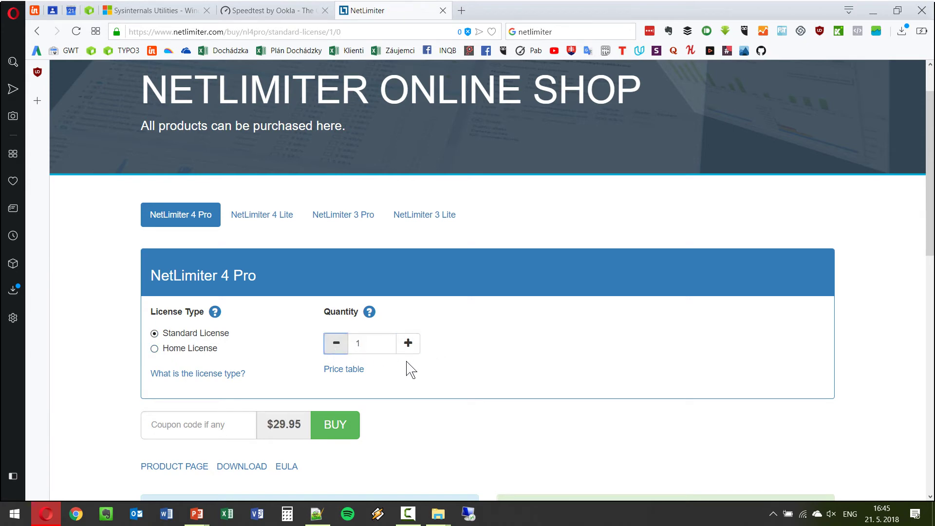
# Read the purchase conditions and the NetLimiter 4 Pro feature list on the shop page.
pyautogui.scroll(-1, 474, 393)
pyautogui.scroll(-5, 473, 394)
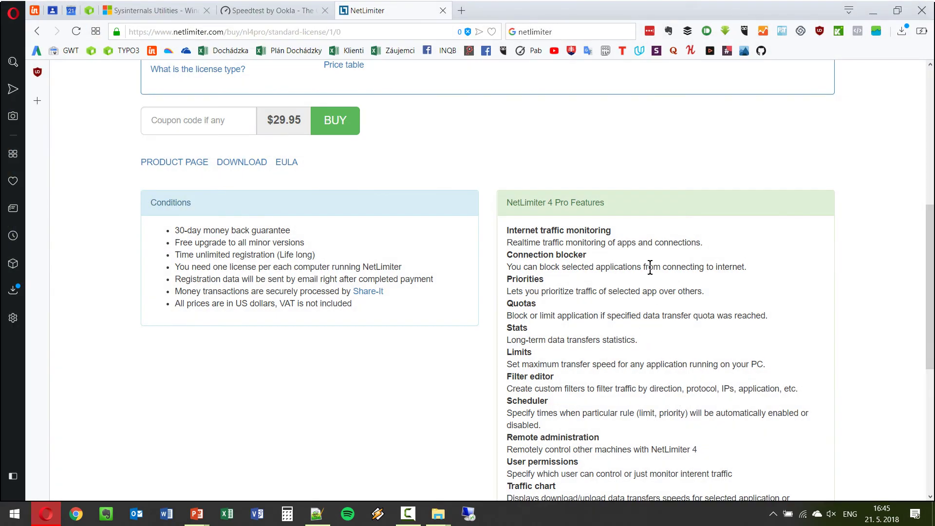
pyautogui.scroll(-1, 647, 275)
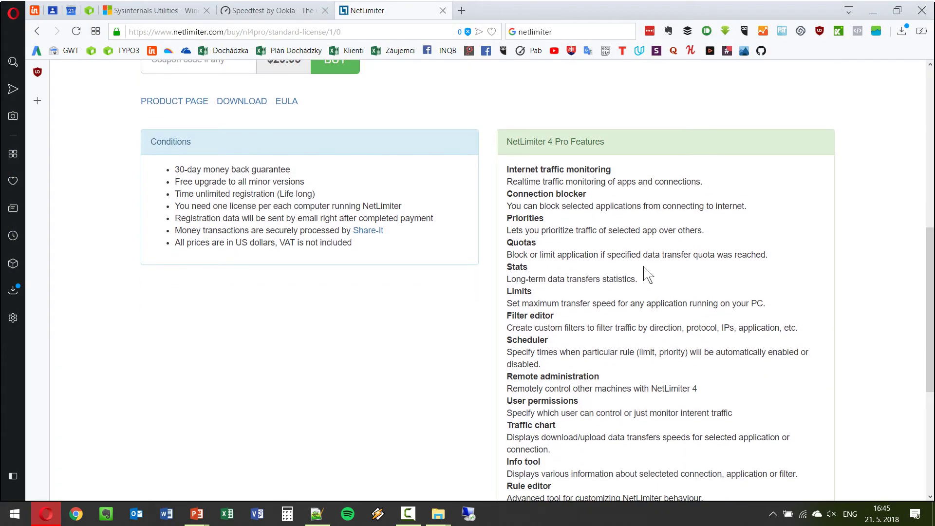
pyautogui.scroll(-1, 652, 275)
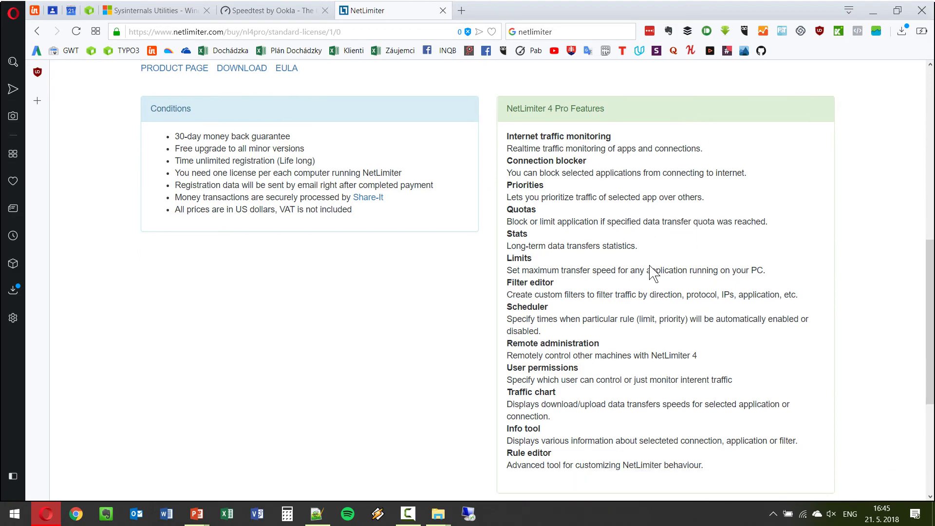
pyautogui.scroll(-3, 652, 275)
# Show the desktop, move the downloaded NetLimiter installer to a free spot on it and run the installer.
pyautogui.click(932, 515)
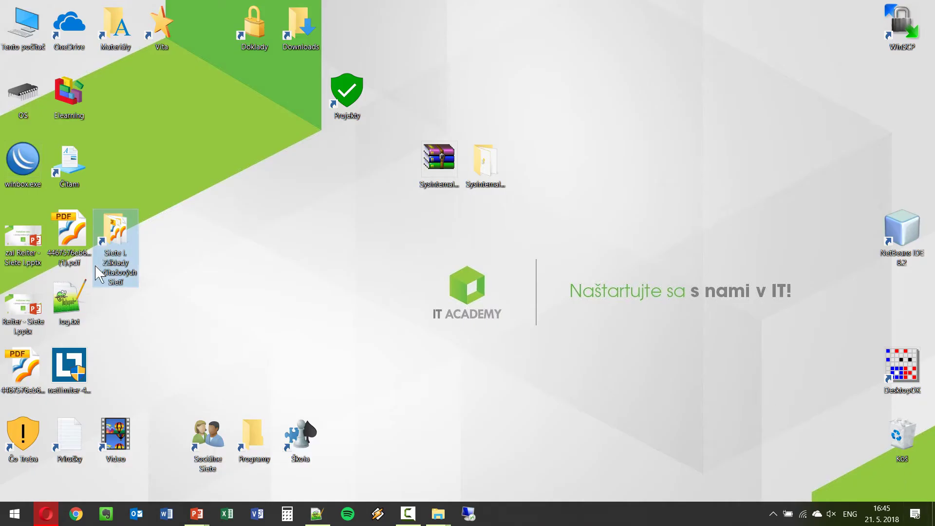
pyautogui.moveTo(68, 368); pyautogui.dragTo(255, 230)
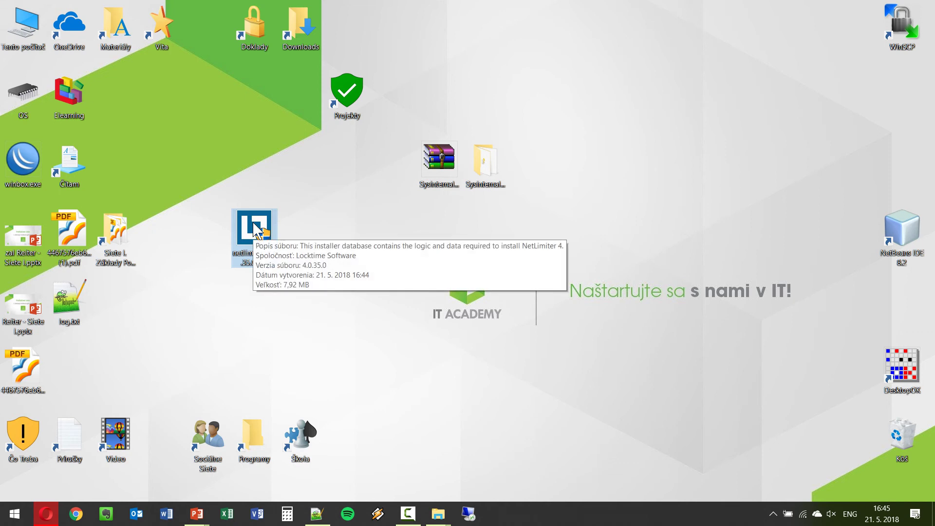
pyautogui.doubleClick(254, 224)
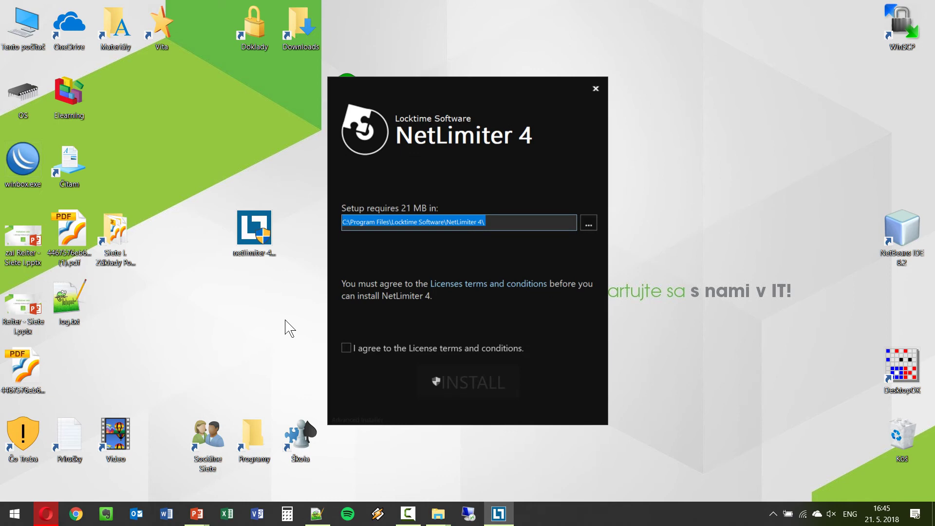
# Agree to the license terms, install NetLimiter 4 in the default folder and finish the setup.
pyautogui.click(374, 347)
pyautogui.click(375, 347)
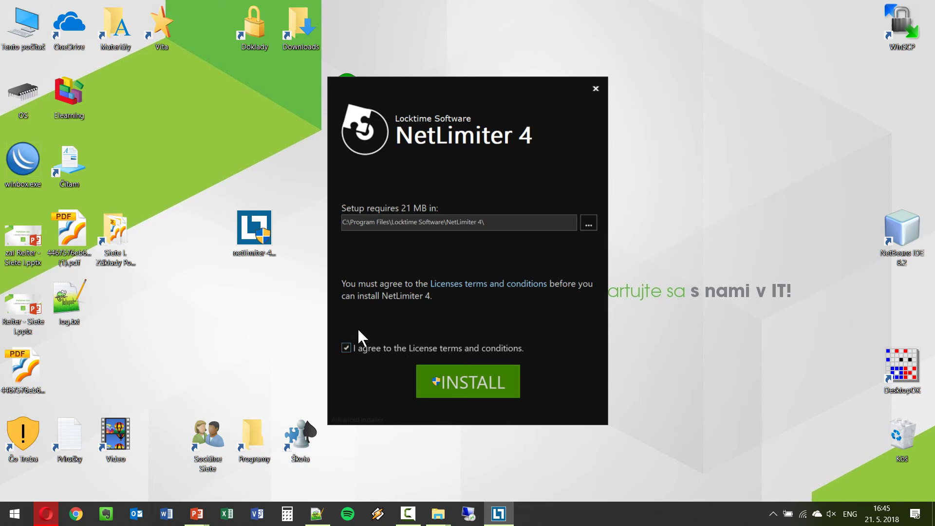
pyautogui.click(476, 376)
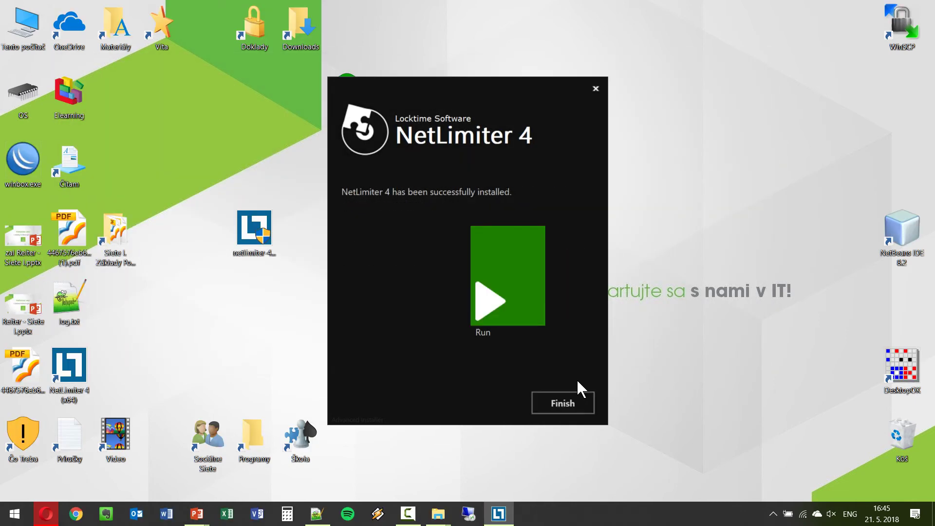
pyautogui.click(567, 403)
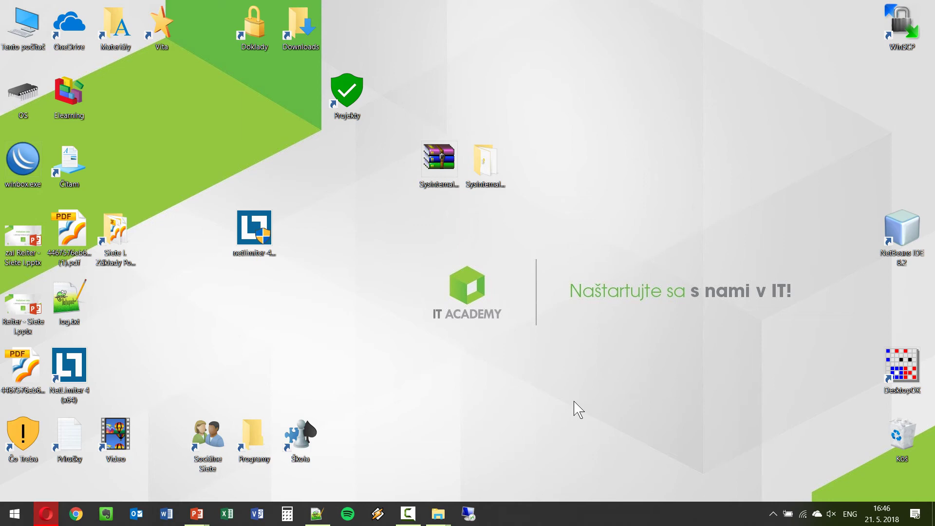
# Launch NetLimiter 4 from its desktop shortcut and maximize its window.
pyautogui.click(50, 379)
pyautogui.doubleClick(50, 379)
pyautogui.doubleClick(543, 146)
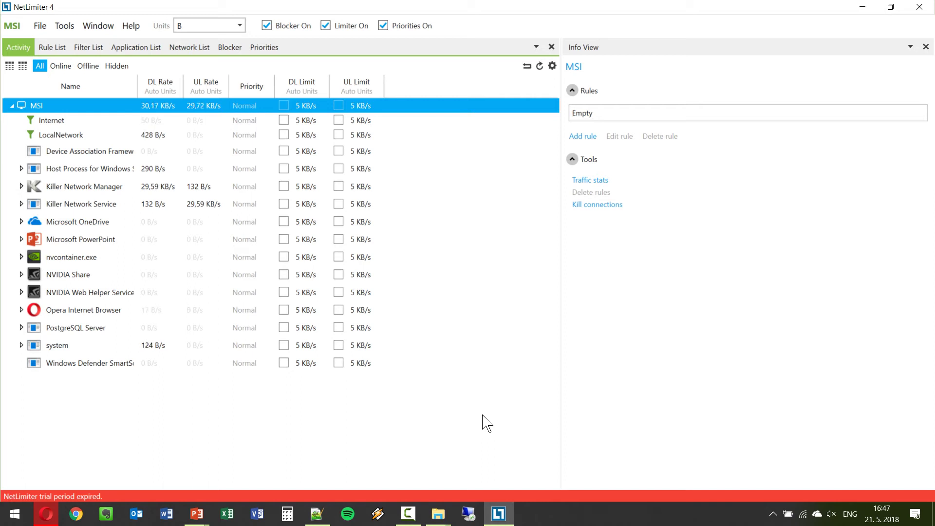
# View the available traffic units and keep B selected.
pyautogui.click(233, 28)
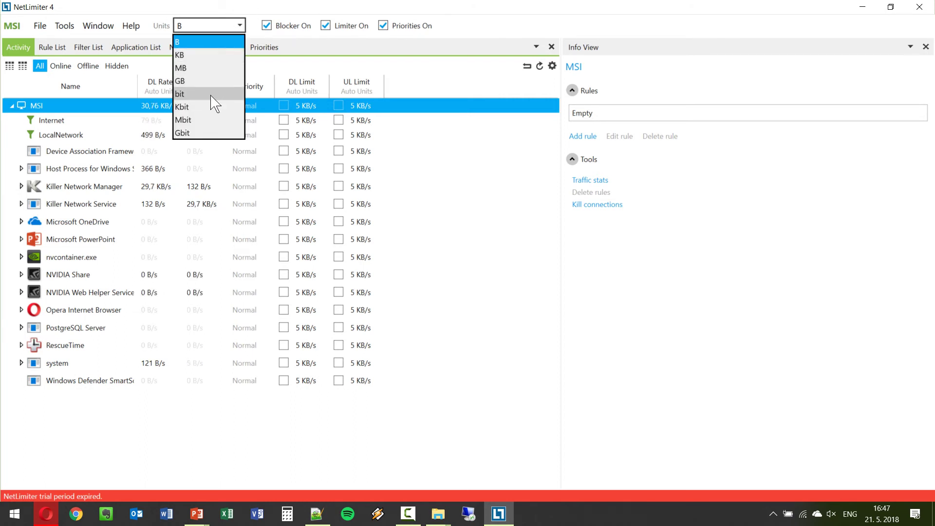
pyautogui.click(232, 7)
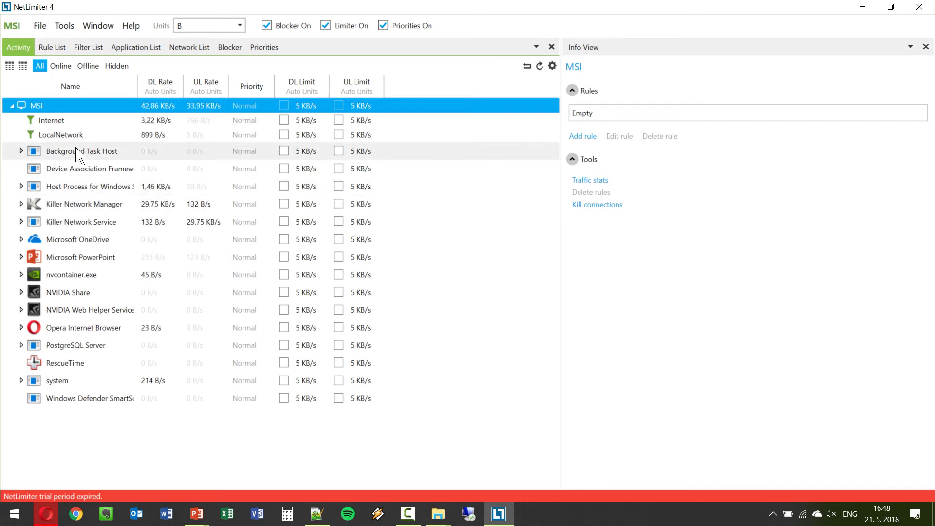
# View the filter properties and definitions of the LocalNetwork and Internet zones in the activity overview.
pyautogui.press('Down')
pyautogui.press('Down')
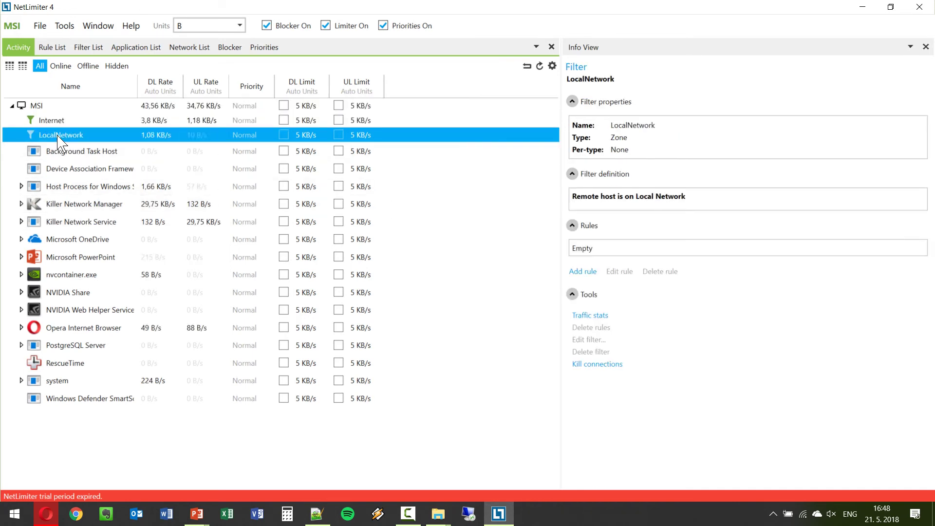
pyautogui.click(63, 122)
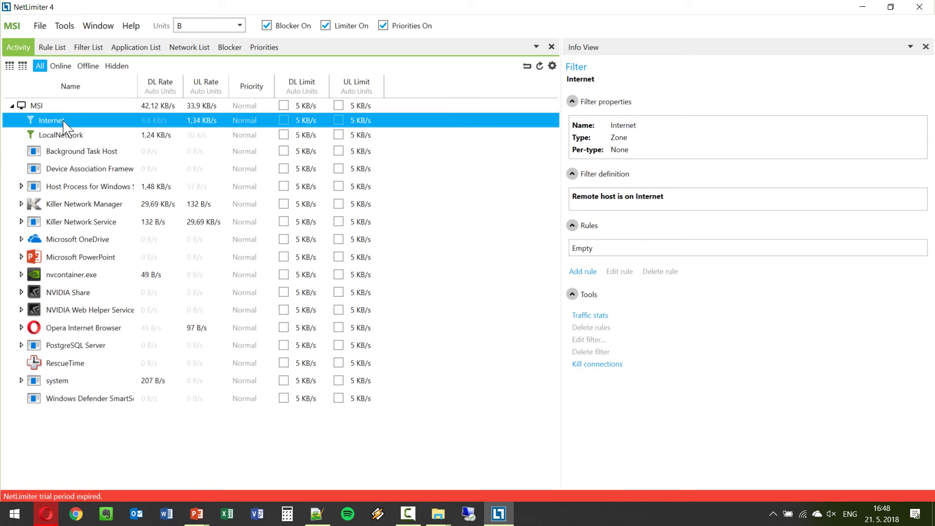
# View the priority levels offered in a priority rule for the Internet zone and close the rule without saving.
pyautogui.doubleClick(238, 121)
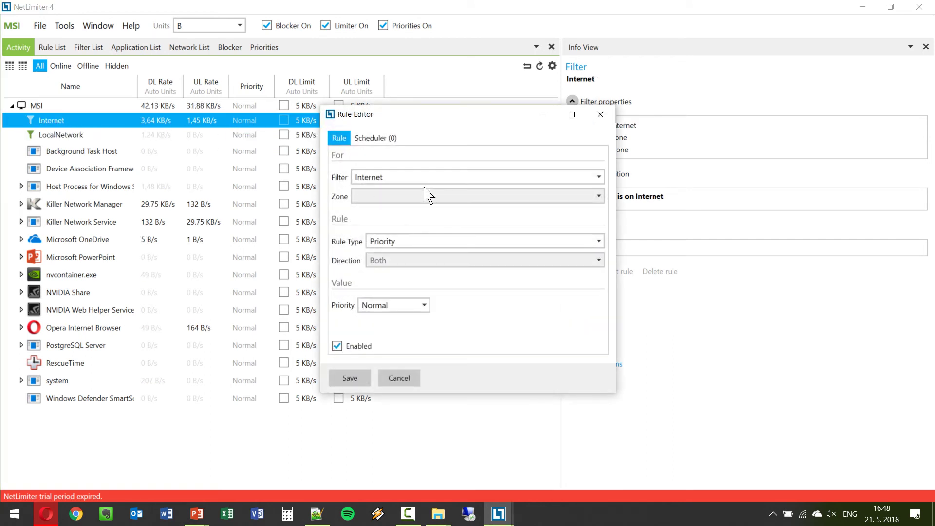
pyautogui.click(584, 241)
pyautogui.click(592, 242)
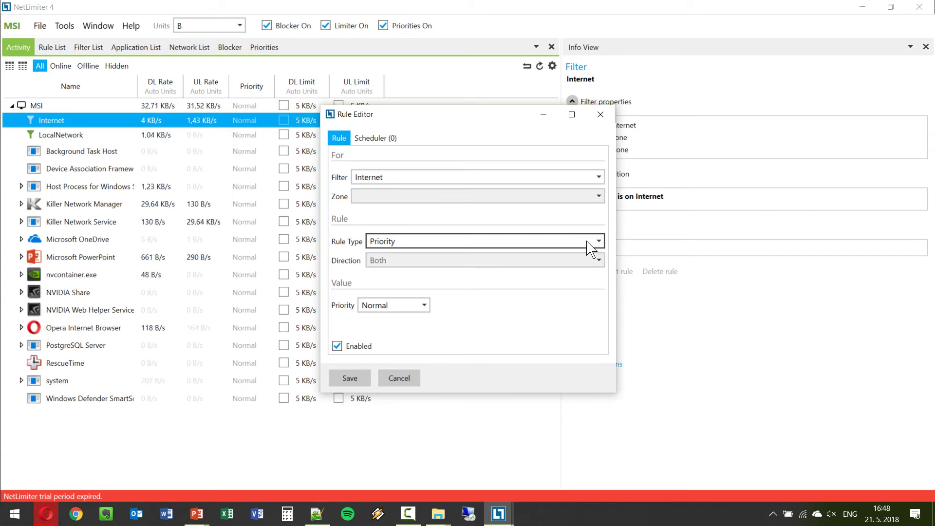
pyautogui.click(424, 307)
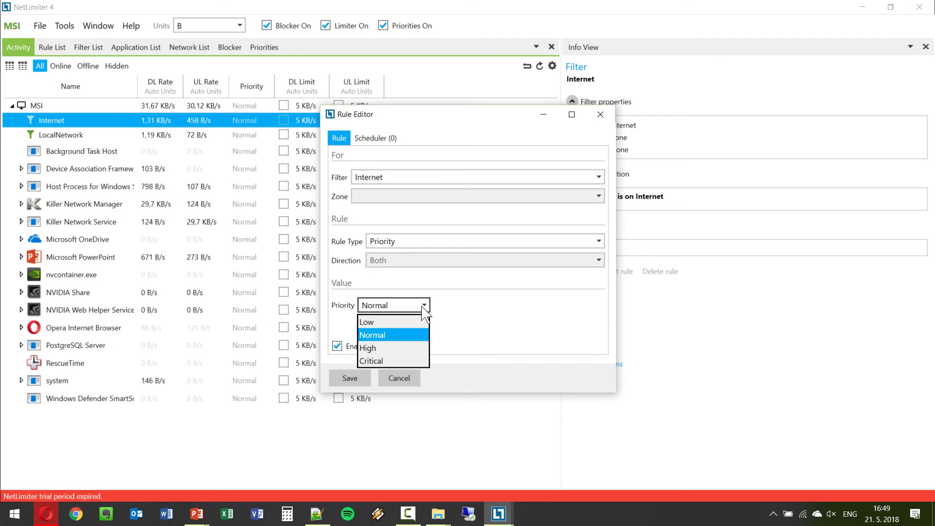
pyautogui.click(422, 306)
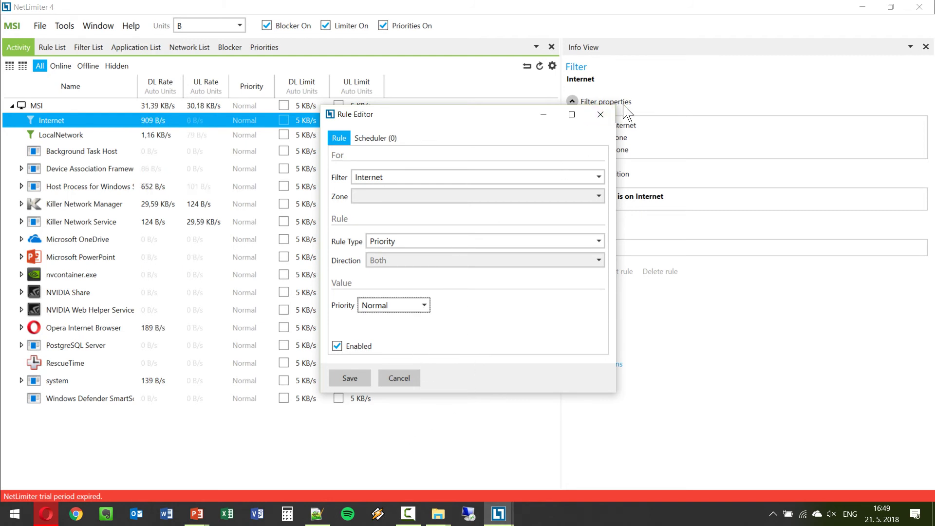
pyautogui.click(601, 115)
# Examine Killer Network Manager's properties, available actions and priority rule settings, leaving its priority rule unsaved.
pyautogui.click(149, 153)
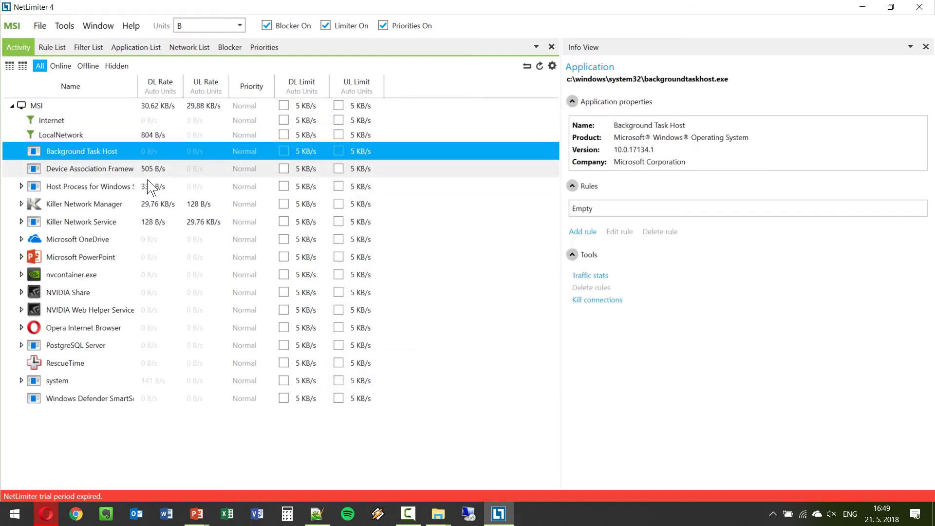
pyautogui.click(99, 204)
pyautogui.rightClick(99, 204)
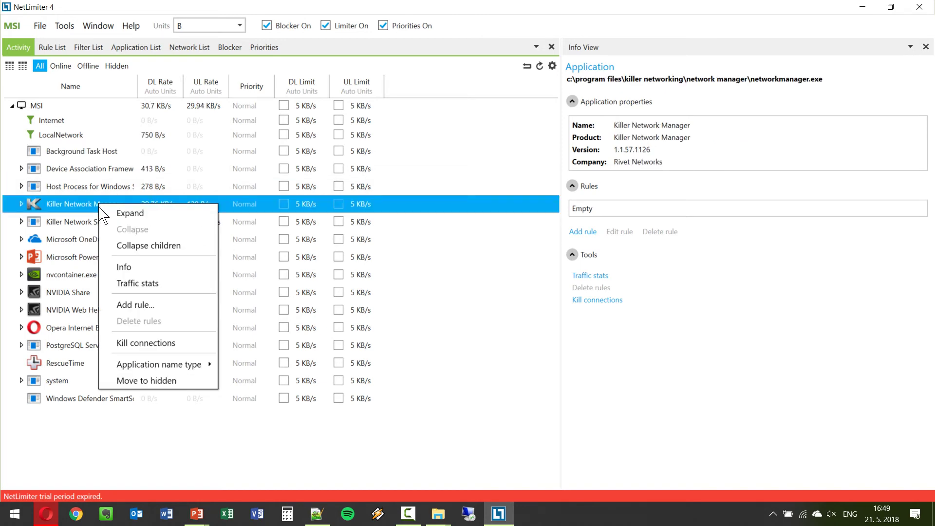
pyautogui.doubleClick(252, 208)
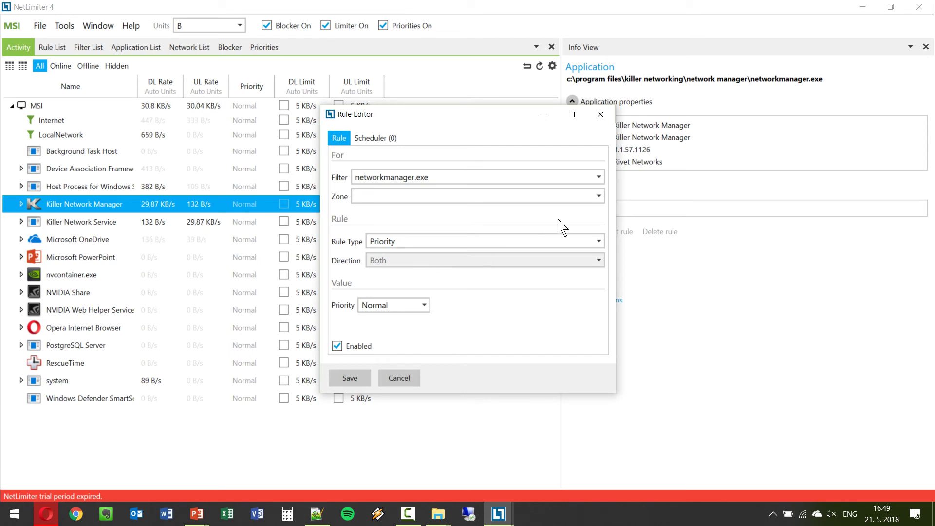
pyautogui.click(601, 122)
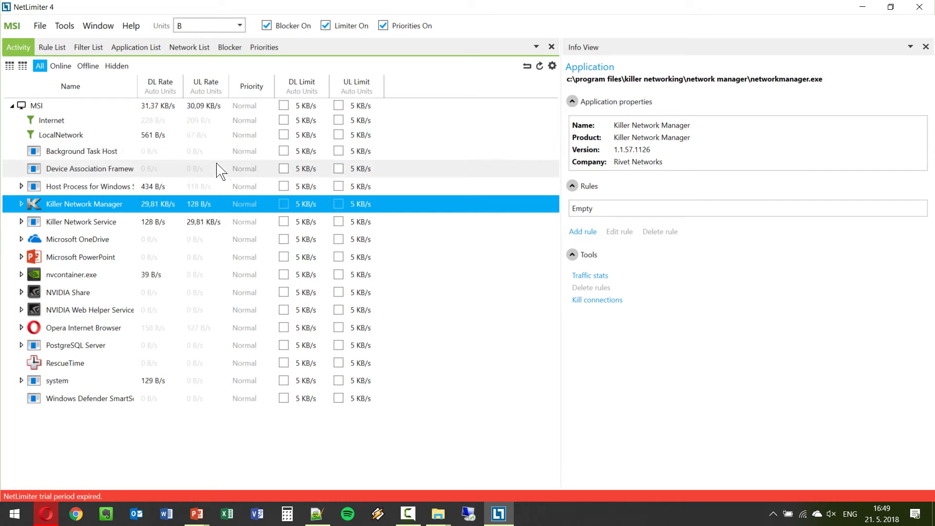
# Try to enable the 5 KB/s download limit for Killer Network Manager and for Host Process for Windows Services.
pyautogui.click(284, 204)
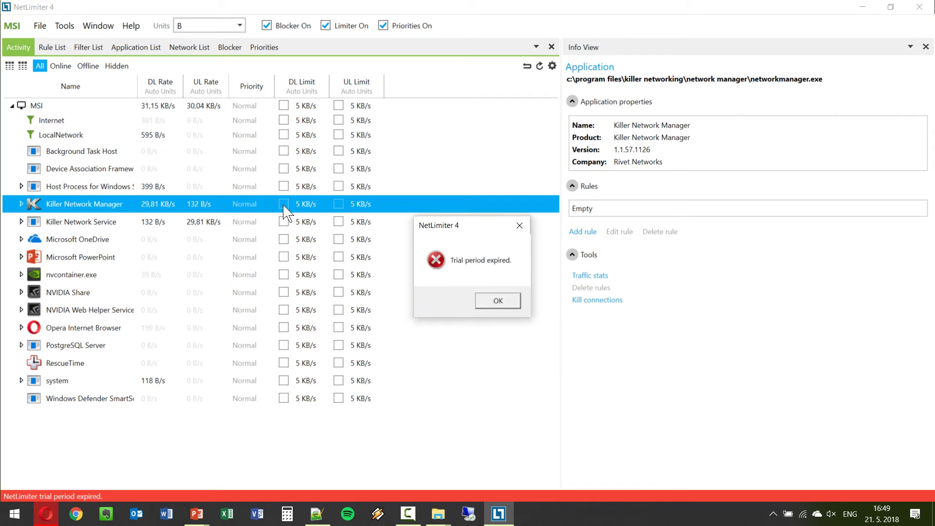
pyautogui.click(498, 302)
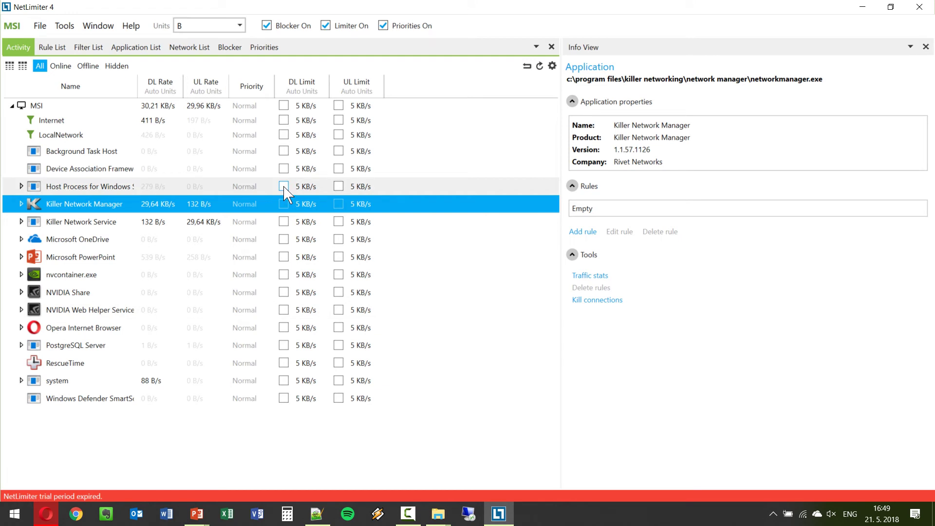
pyautogui.click(285, 188)
pyautogui.click(496, 301)
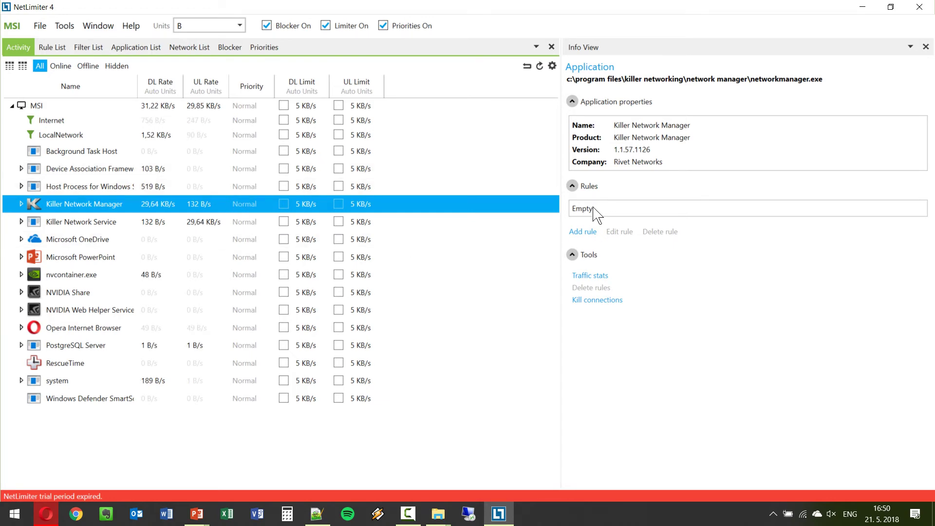
# View the zone choices and limit settings of a new rule for Killer Network Manager and close it without saving.
pyautogui.click(586, 232)
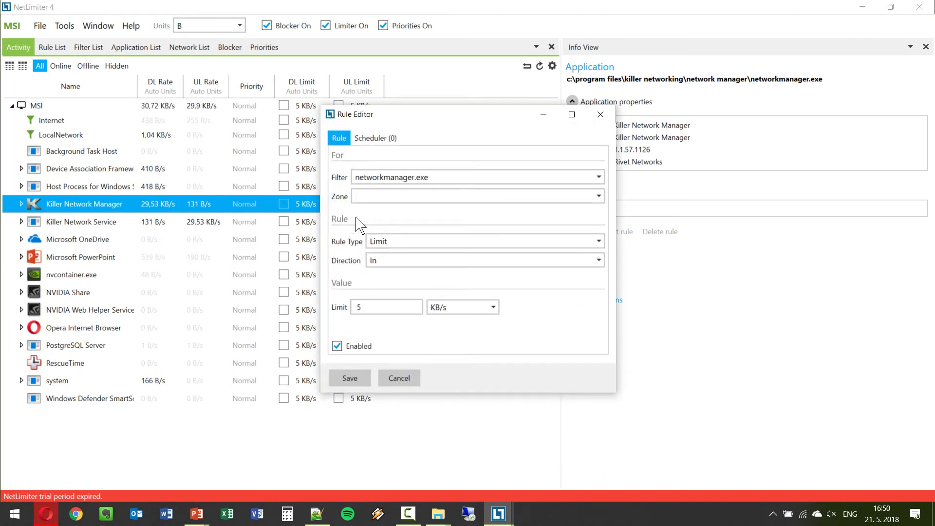
pyautogui.click(422, 199)
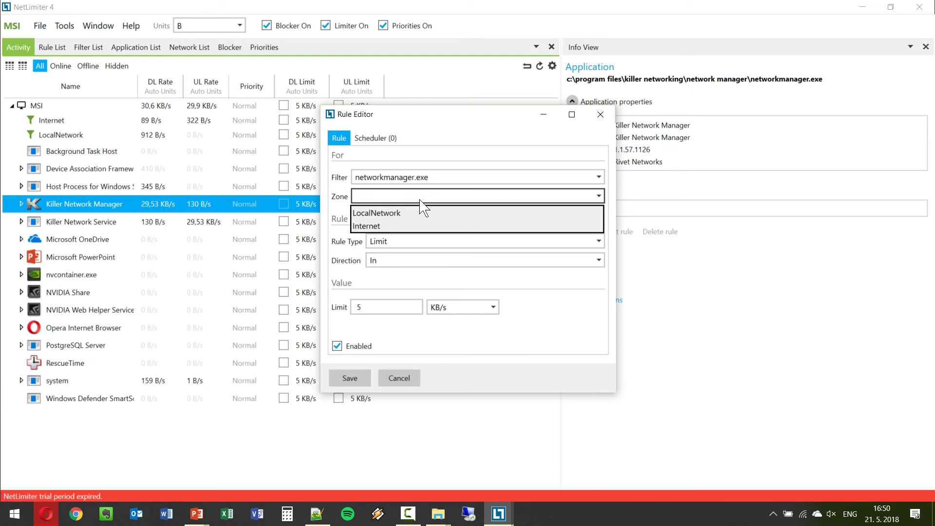
pyautogui.click(437, 124)
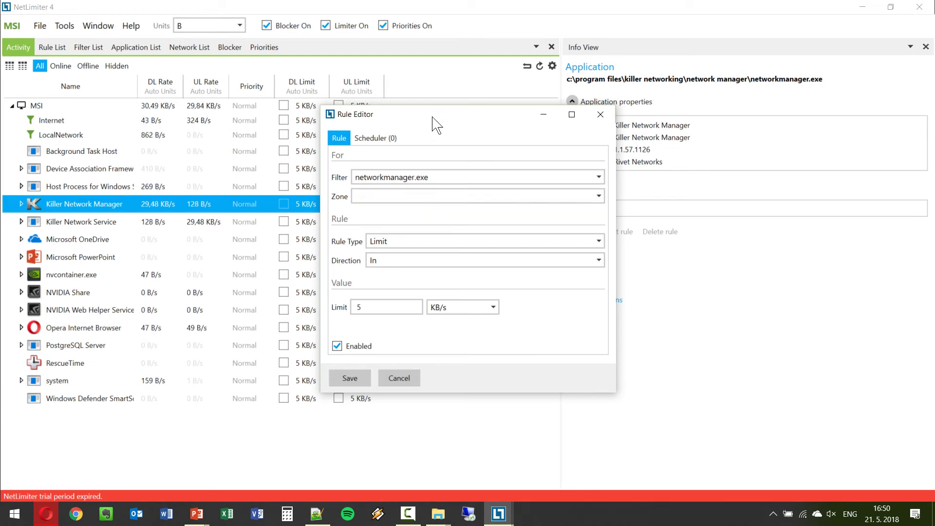
pyautogui.click(600, 116)
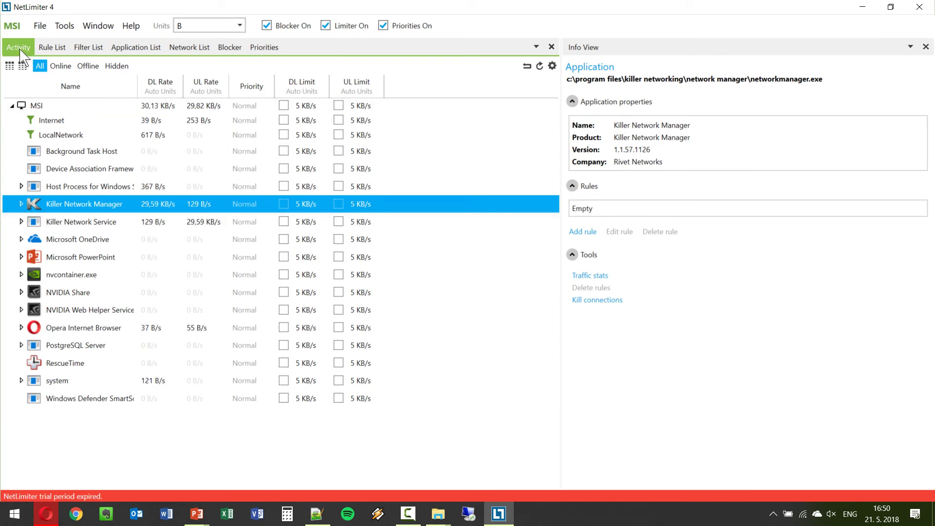
# Review the lists of rules, filters and applications, including the actions available for filters.
pyautogui.click(51, 48)
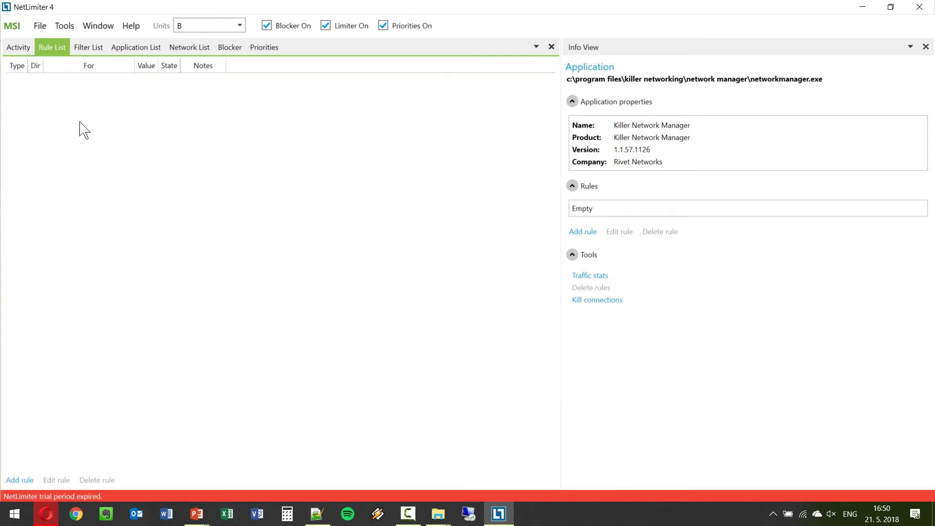
pyautogui.click(86, 47)
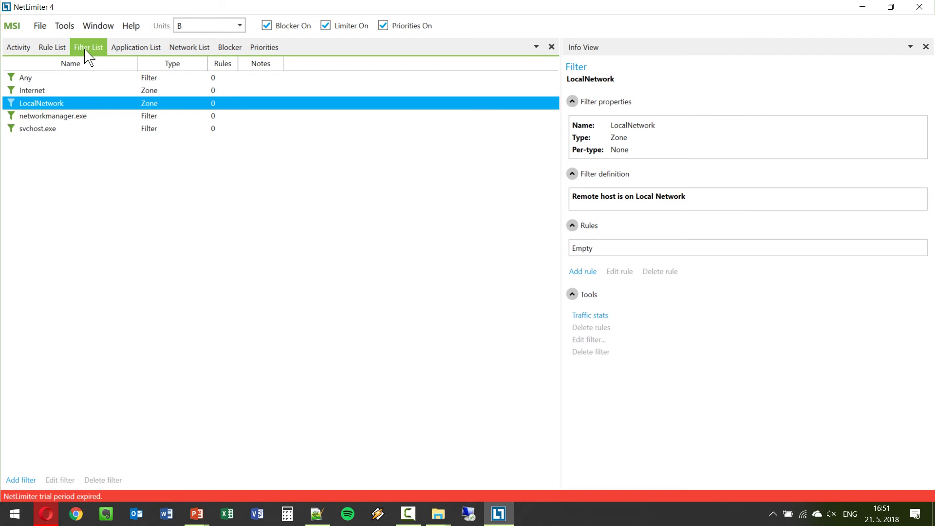
pyautogui.rightClick(108, 148)
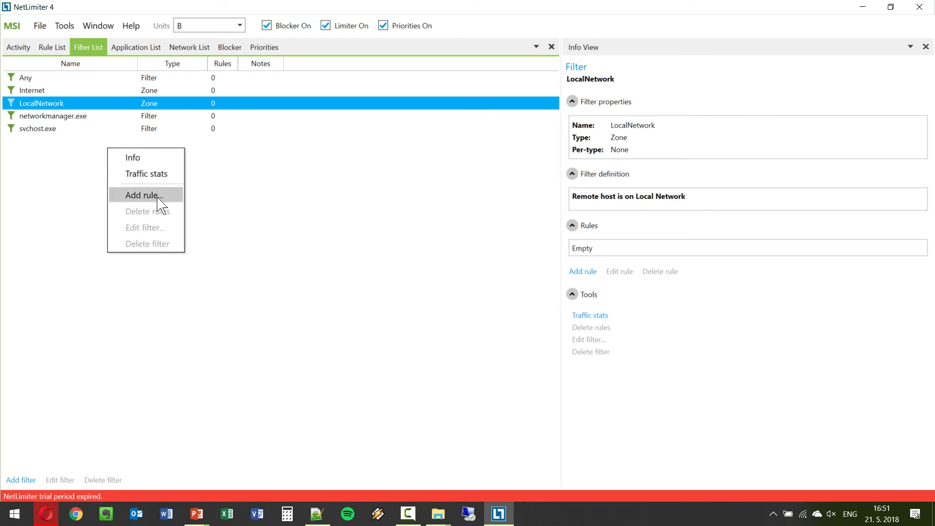
pyautogui.click(138, 50)
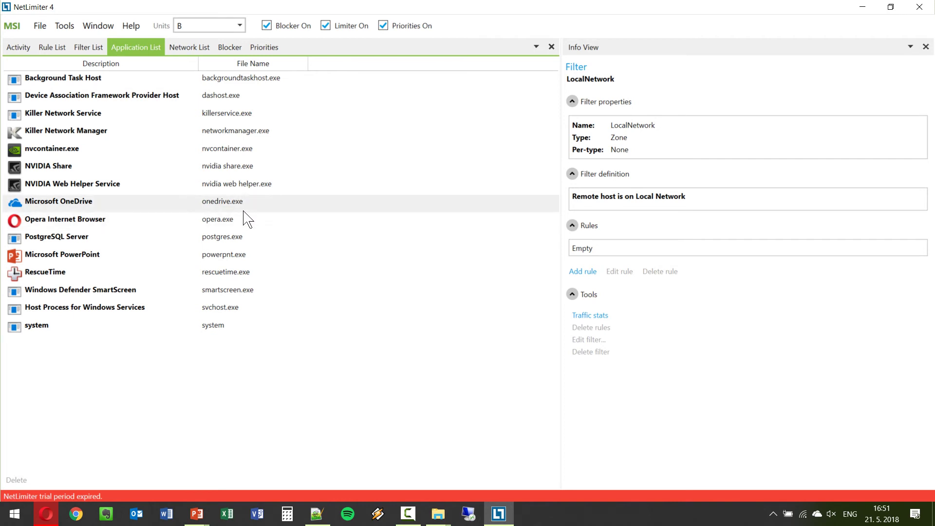
# View the network list and the interface details of the vEthernet (DockerNAT) and vEthernet (nat) adapters.
pyautogui.click(186, 55)
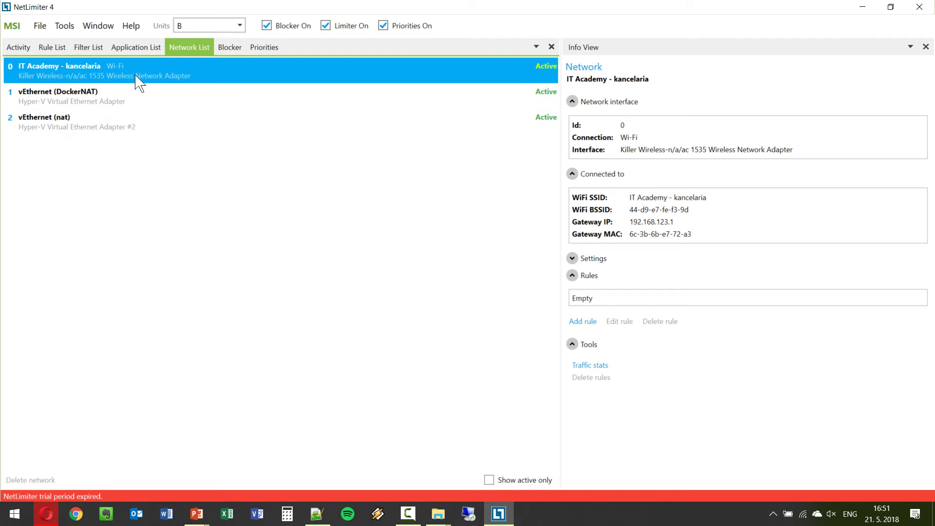
pyautogui.click(130, 99)
pyautogui.click(119, 121)
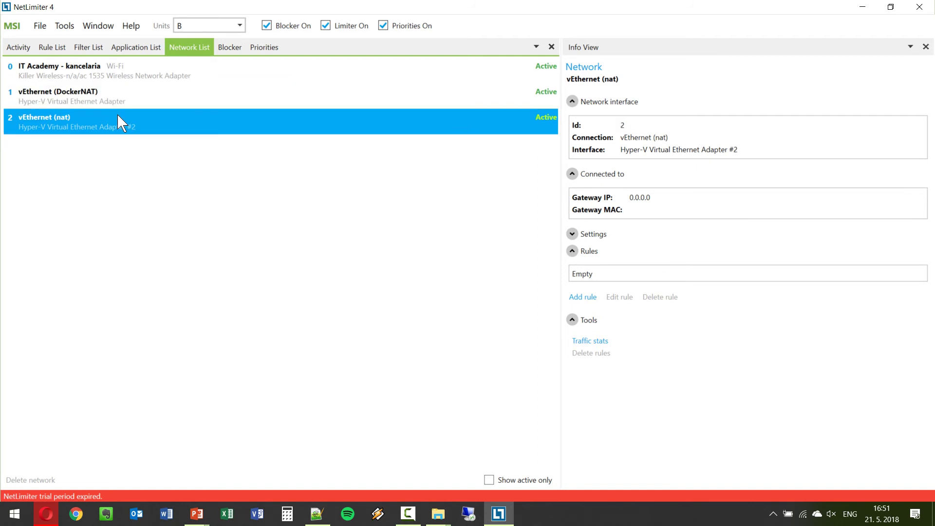
# Review the quick blocker states of the zones and the bandwidth reservation settings for priorities.
pyautogui.click(236, 51)
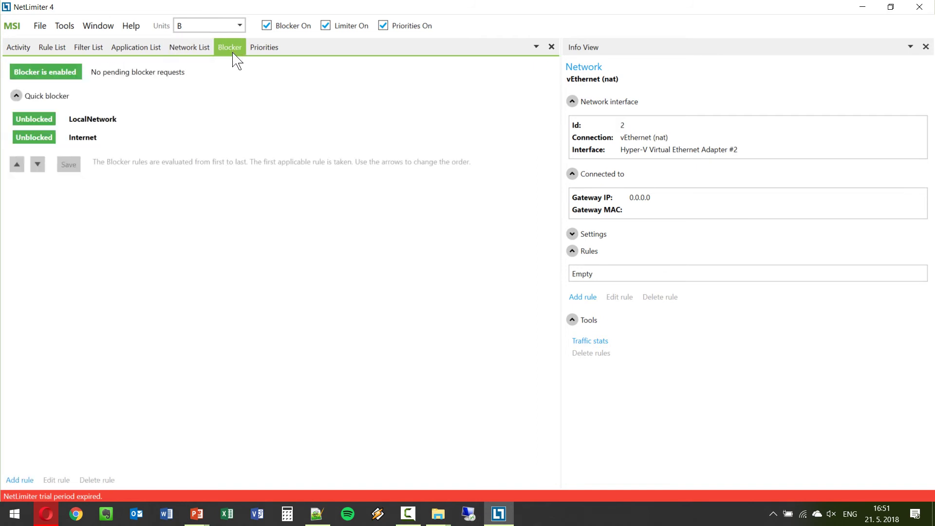
pyautogui.click(265, 51)
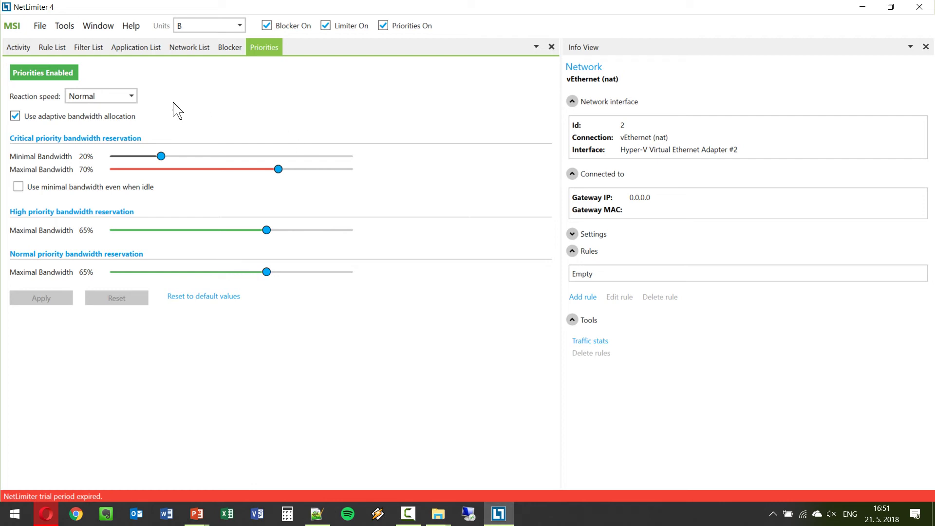
# Return to the activity overview and view the application properties of Device Association Framework, Microsoft OneDrive and Microsoft PowerPoint.
pyautogui.click(19, 49)
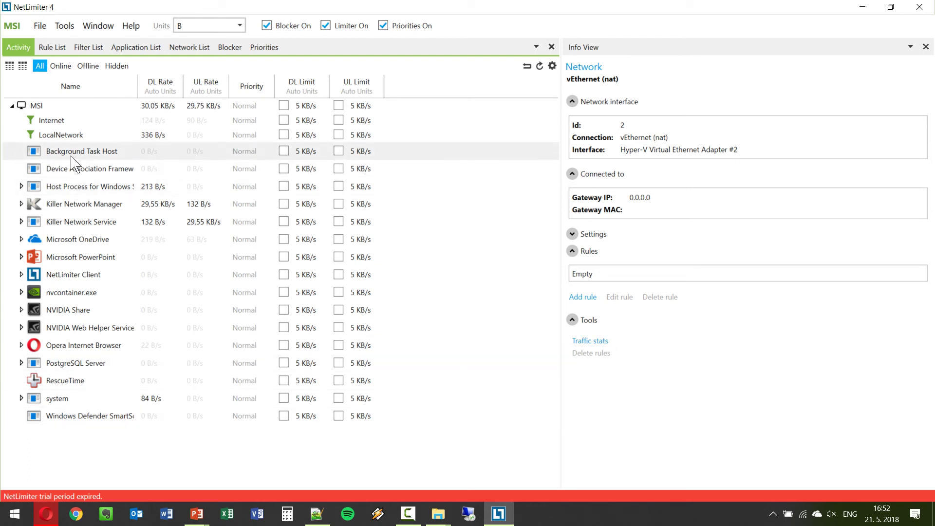
pyautogui.click(93, 169)
pyautogui.click(91, 239)
pyautogui.click(87, 254)
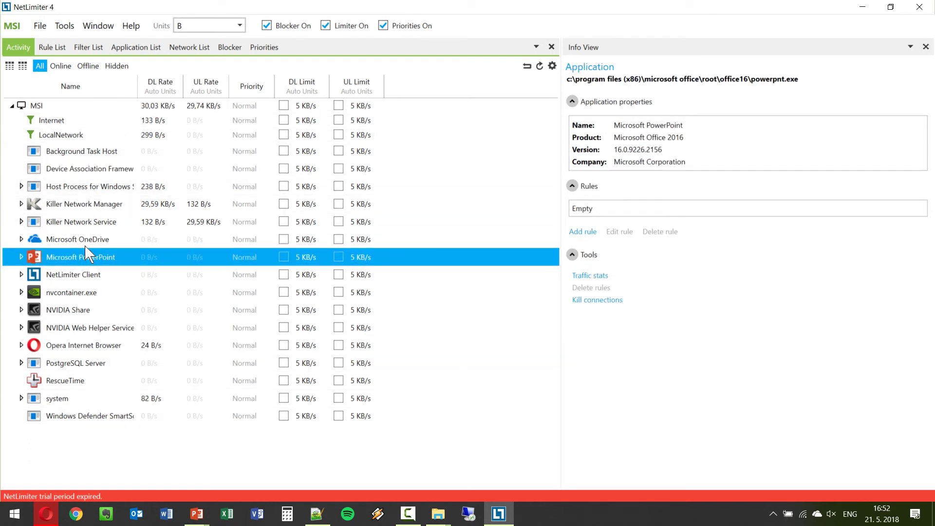
# Close NetLimiter, bring up the desktop gadgets through the gadget gallery and remove the blank pink gadget.
pyautogui.click(922, 6)
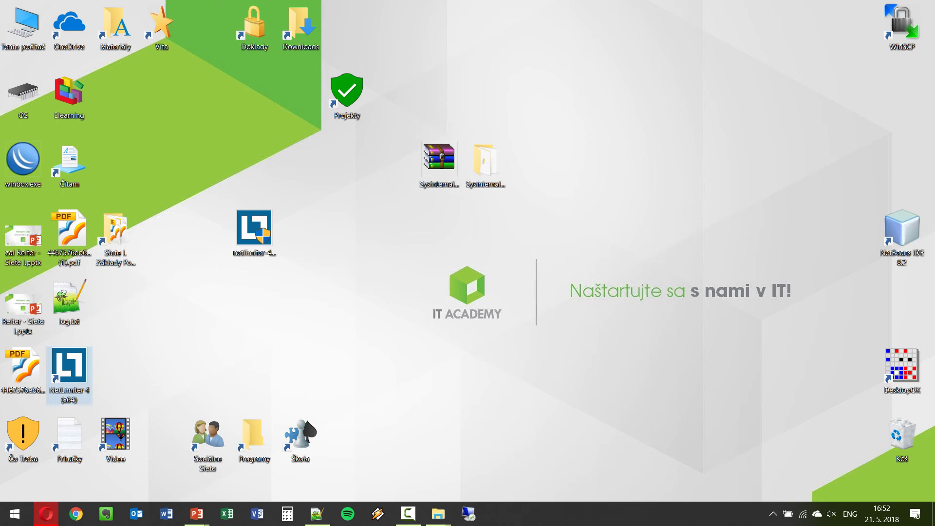
pyautogui.rightClick(488, 371)
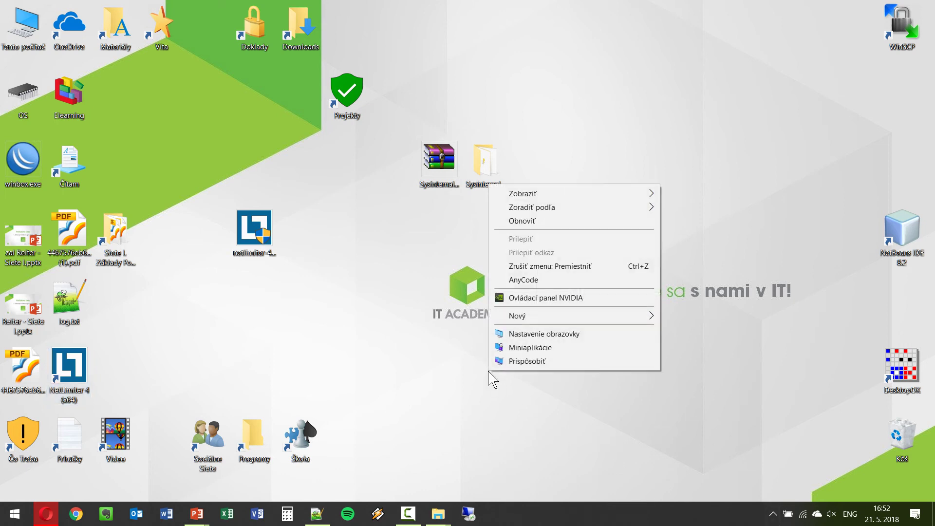
pyautogui.click(547, 348)
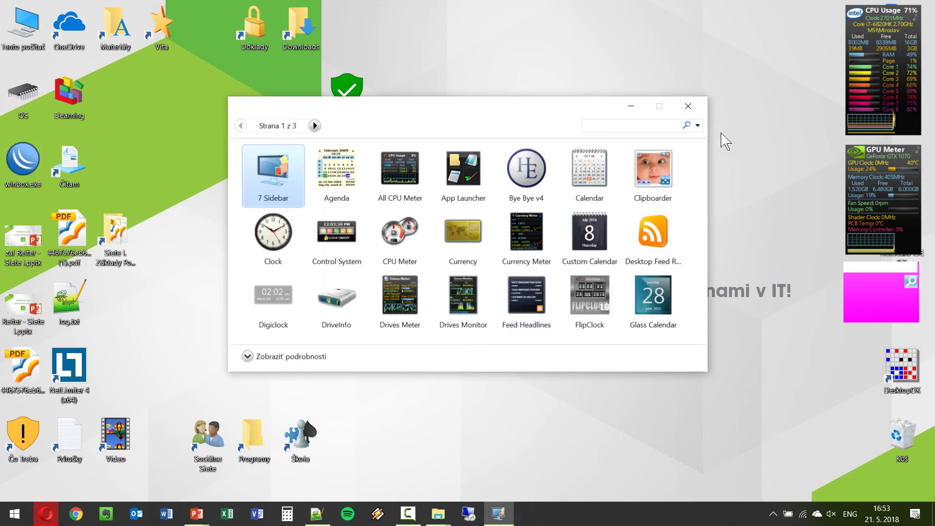
pyautogui.click(688, 106)
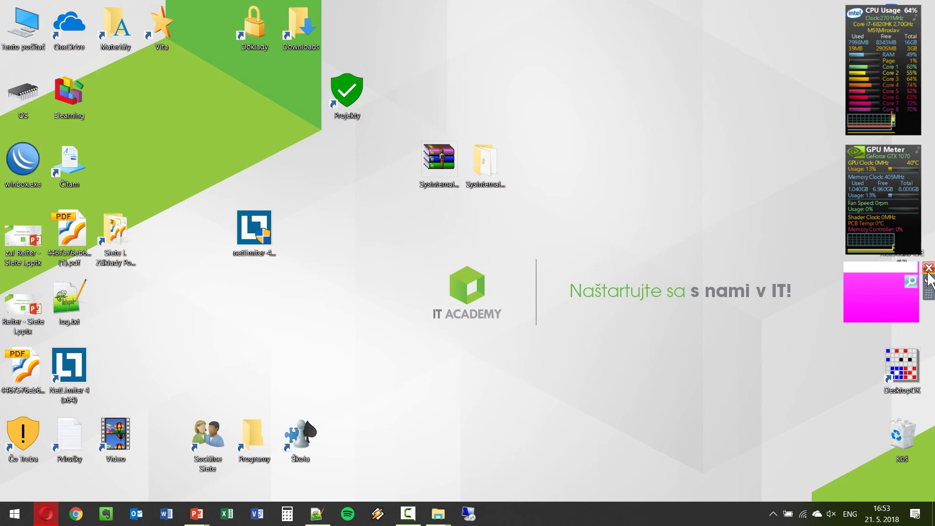
# Add the second Network Meter gadget from page 2 of the gadget gallery to the desktop and close the gallery.
pyautogui.rightClick(575, 152)
pyautogui.click(617, 316)
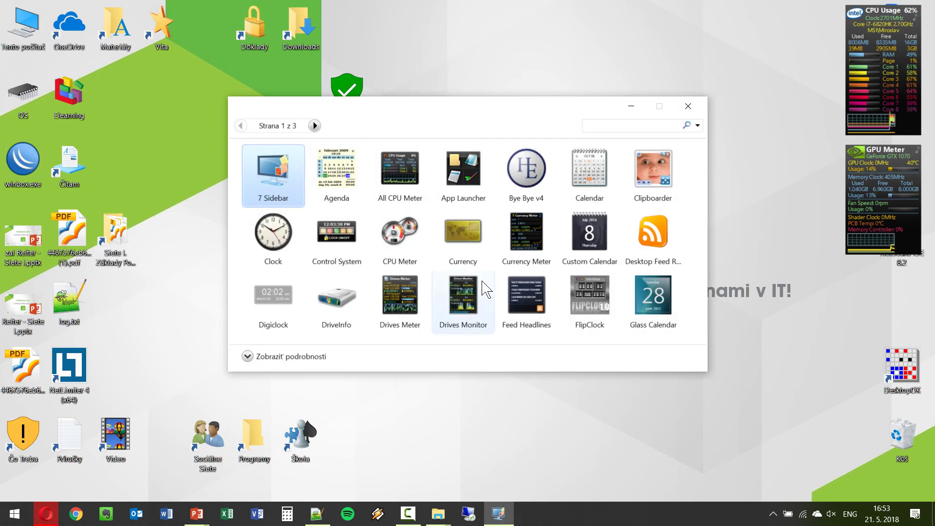
pyautogui.click(315, 126)
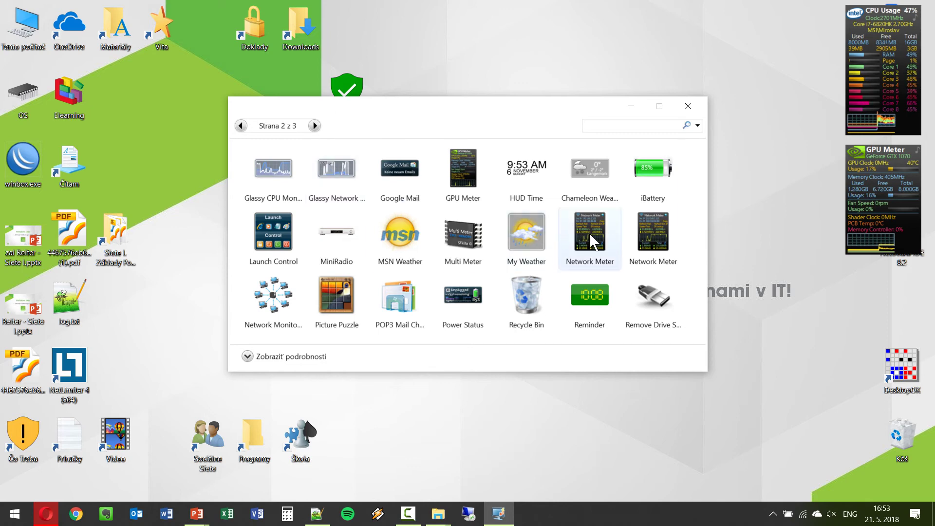
pyautogui.moveTo(647, 232); pyautogui.dragTo(784, 217)
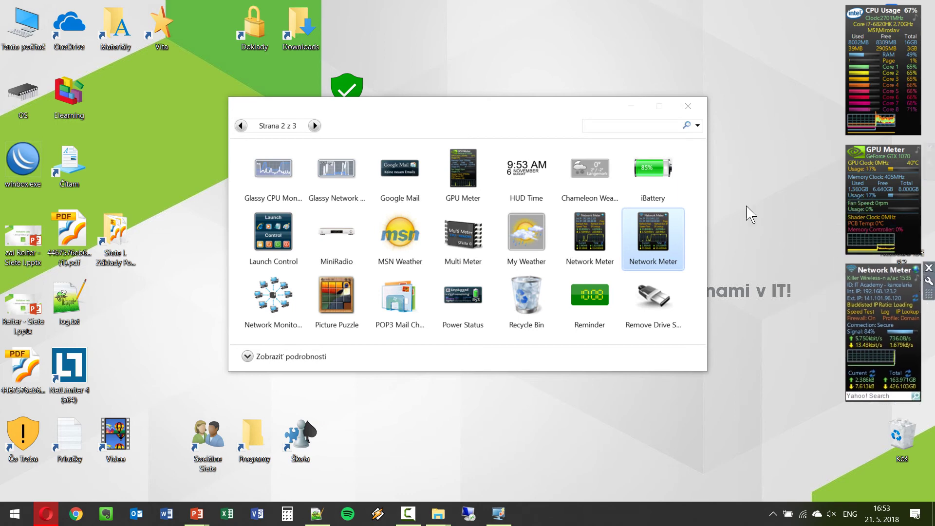
pyautogui.click(688, 108)
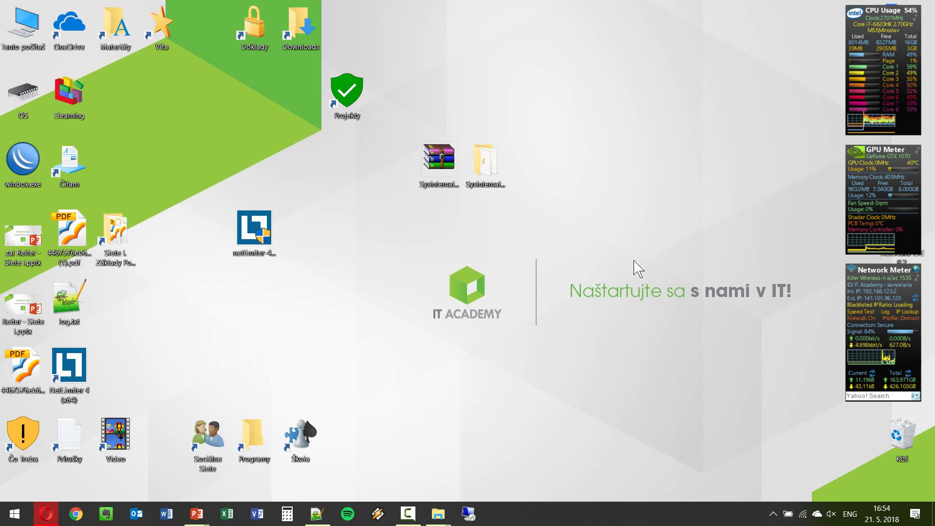
# View the Wi-Fi adapter details of the Network Meter desktop gadget and close the details flyout.
pyautogui.click(898, 280)
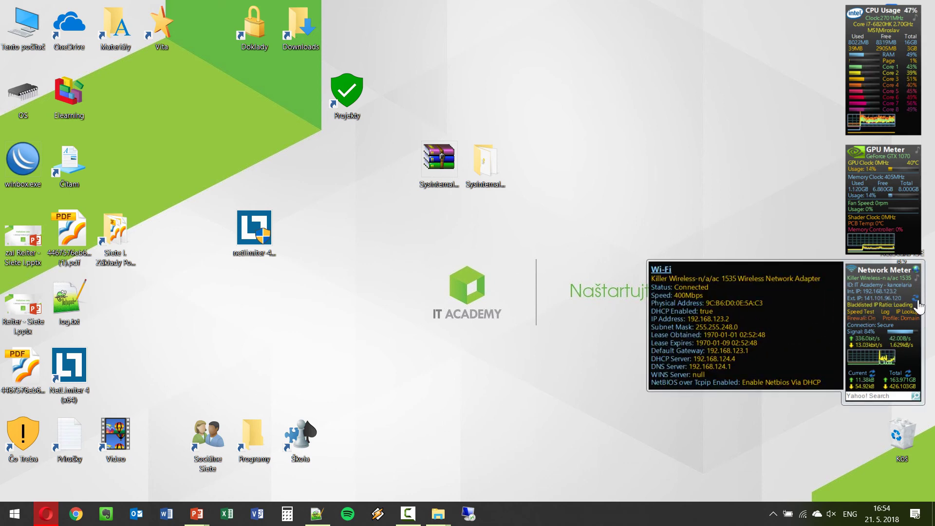
pyautogui.click(779, 233)
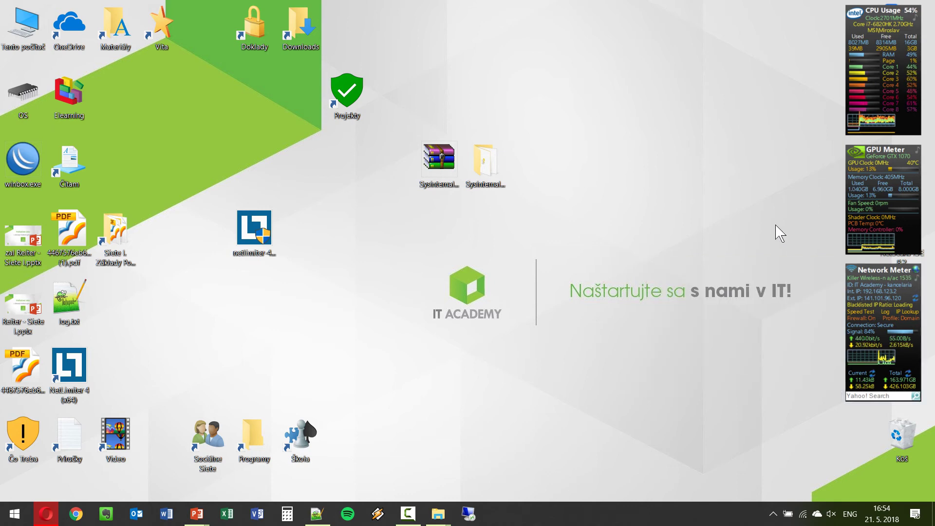
pyautogui.click(317, 515)
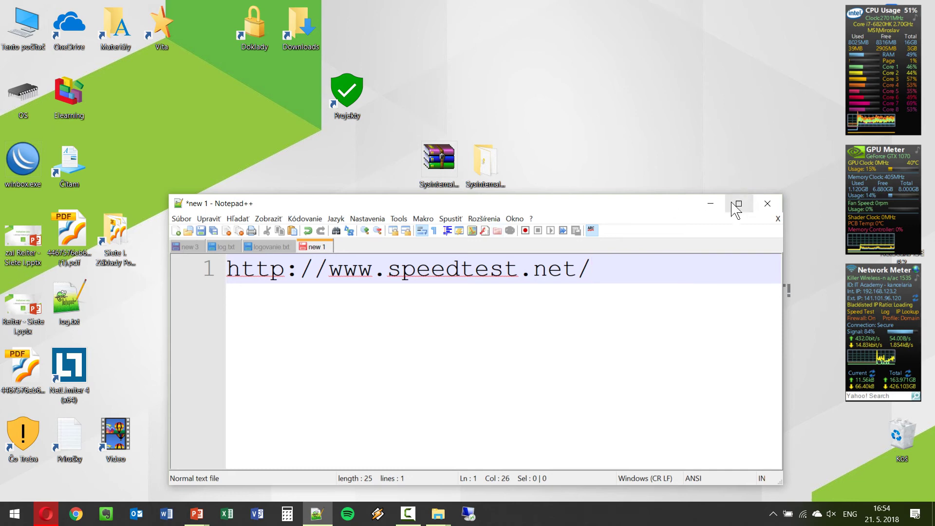
pyautogui.click(710, 205)
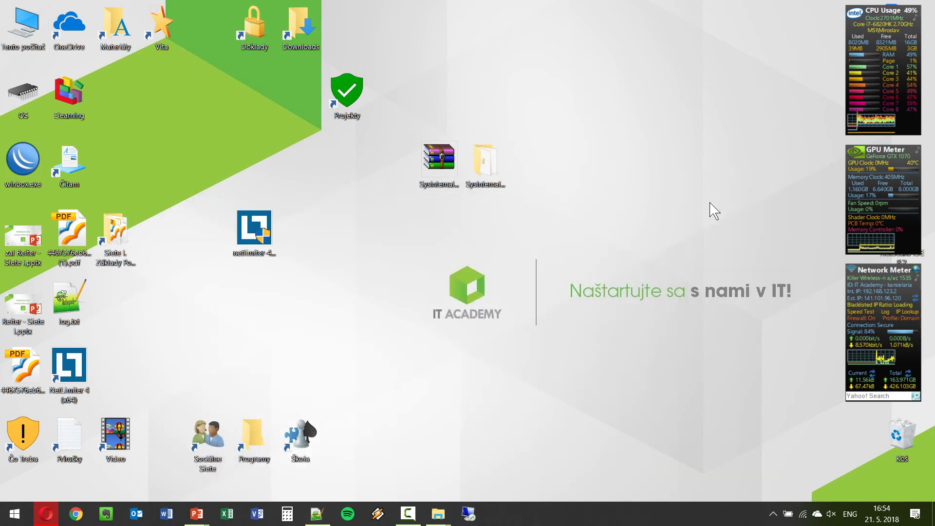
pyautogui.click(86, 302)
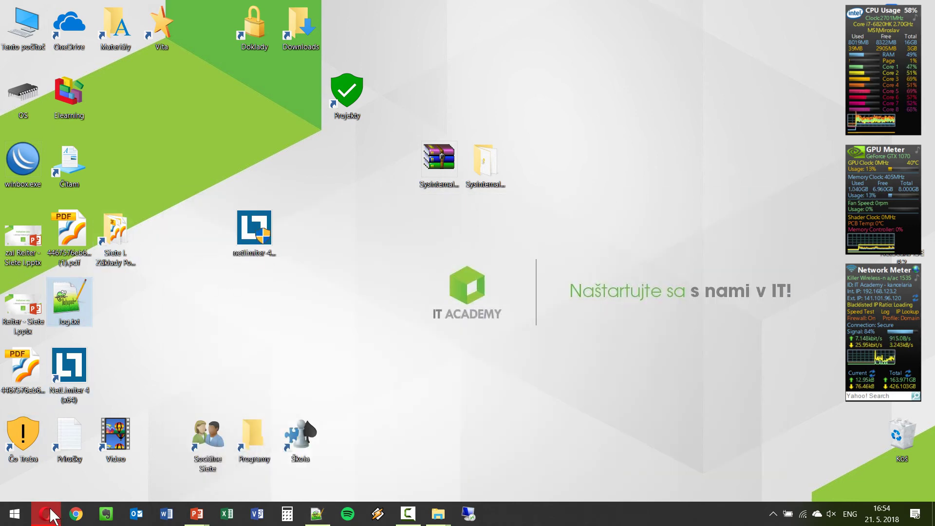
pyautogui.moveTo(46, 512)
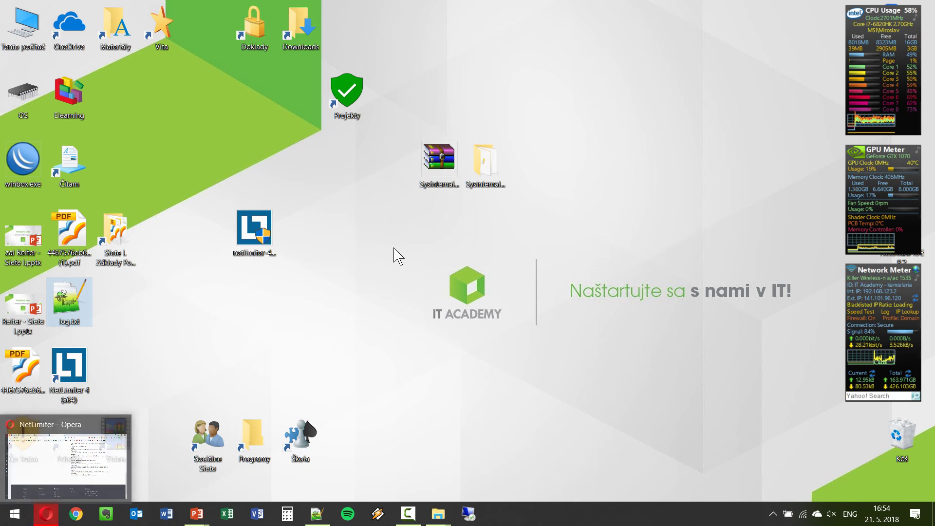
# In the Aplikácie subfolder of the Siete I. Základy Počítačových Sietí folder, copy the file name Network_Meter and open the Network_Meter.zip archive.
pyautogui.click(147, 223)
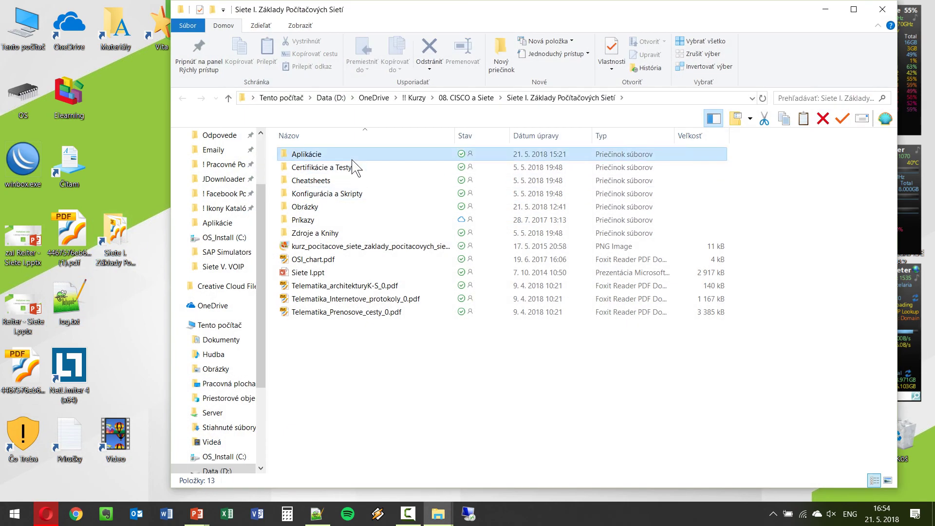
pyautogui.doubleClick(352, 158)
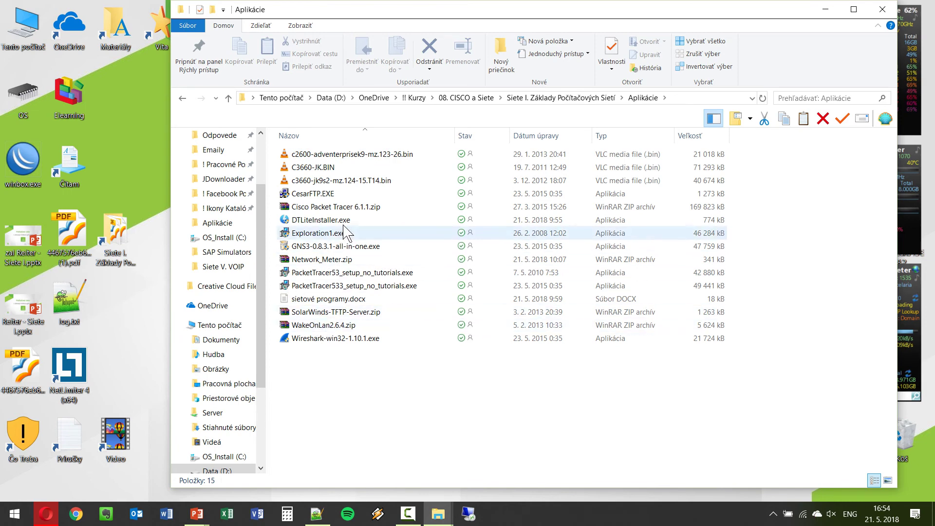
pyautogui.click(331, 259)
pyautogui.hotkey('ctrl', 'c')
pyautogui.press('F2')
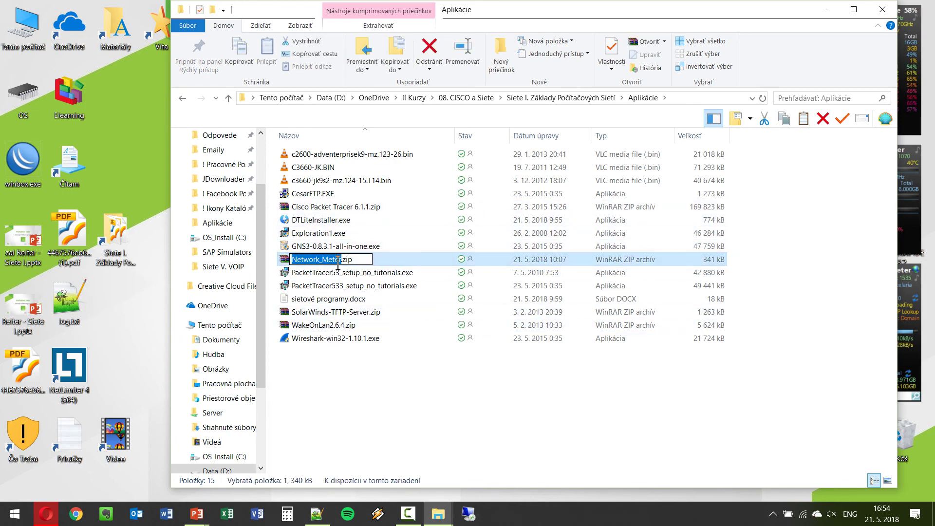
pyautogui.click(340, 272)
pyautogui.doubleClick(321, 259)
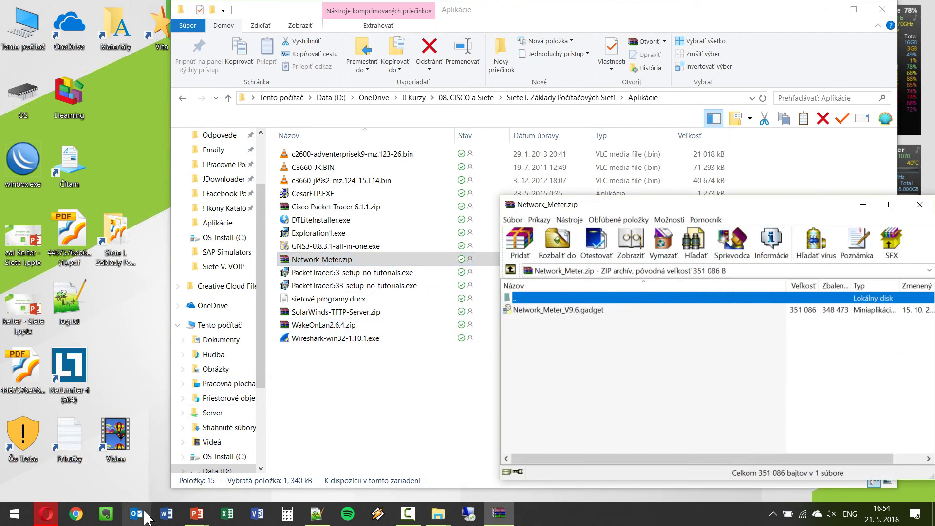
# Switch to Opera and search the web in a new tab for "app gadget Network_Meter".
pyautogui.click(46, 514)
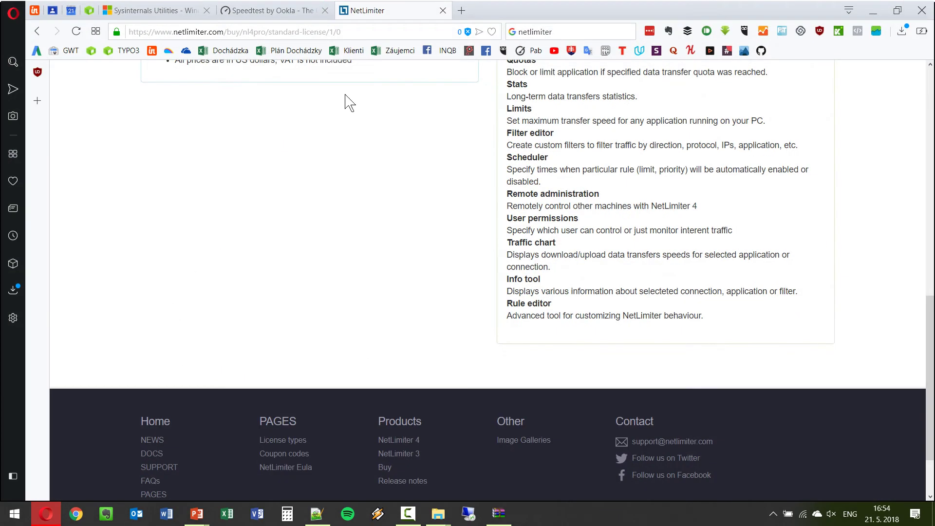
pyautogui.click(467, 10)
pyautogui.click(549, 32)
pyautogui.write('app ')
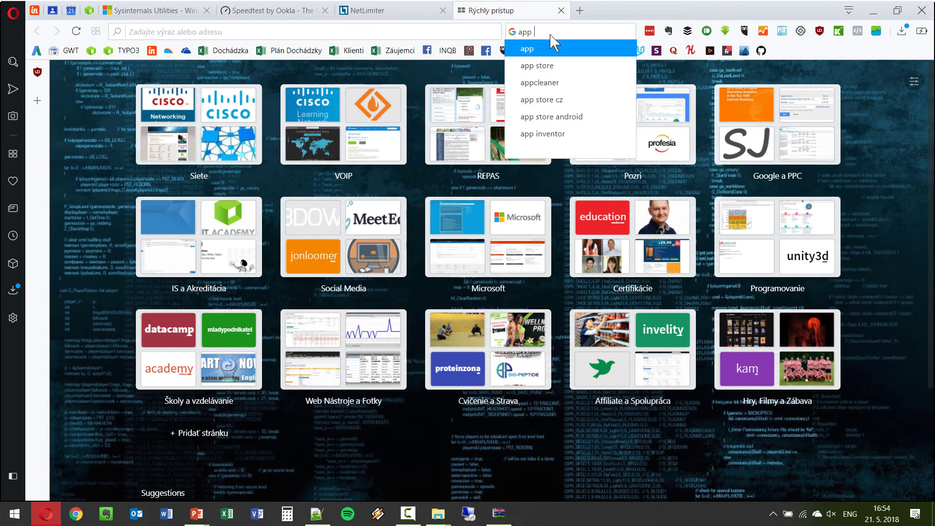
pyautogui.write('gadget')
pyautogui.hotkey('ctrl', 'v')
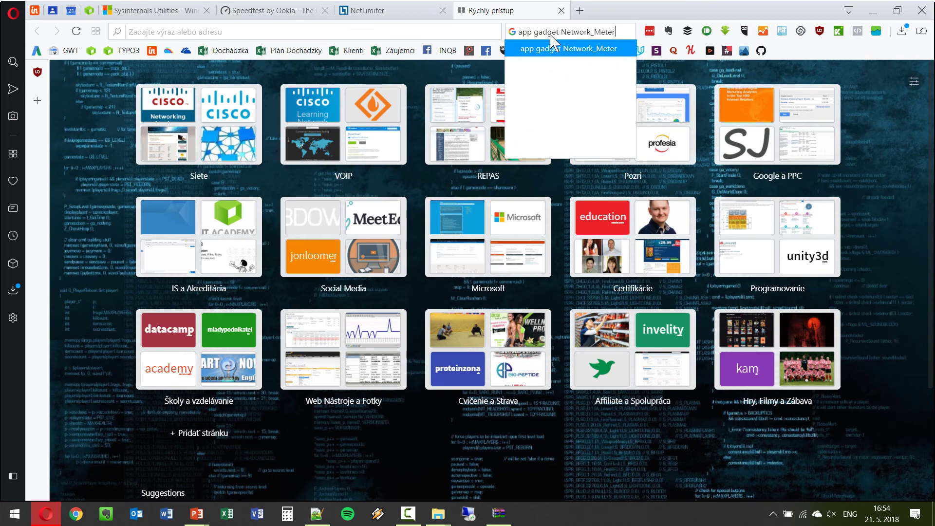
pyautogui.press('Return')
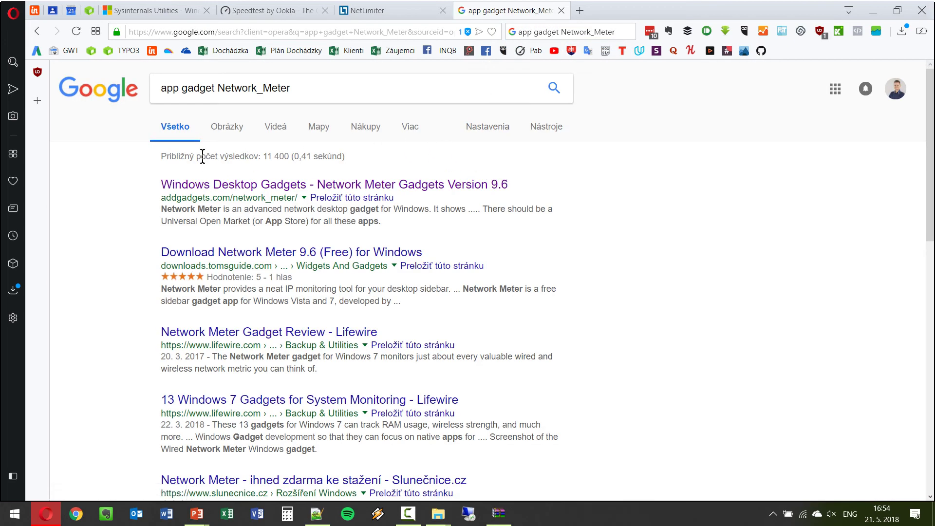
# Remove the underscore from Network_Meter in the query and open the addgadgets.com result for Network Meter Gadgets Version 9.6.
pyautogui.click(264, 83)
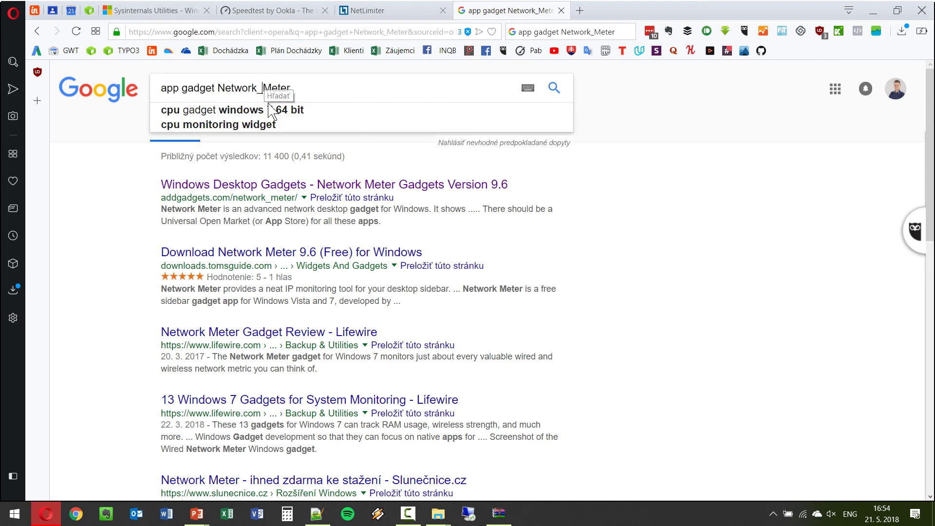
pyautogui.press('BackSpace')
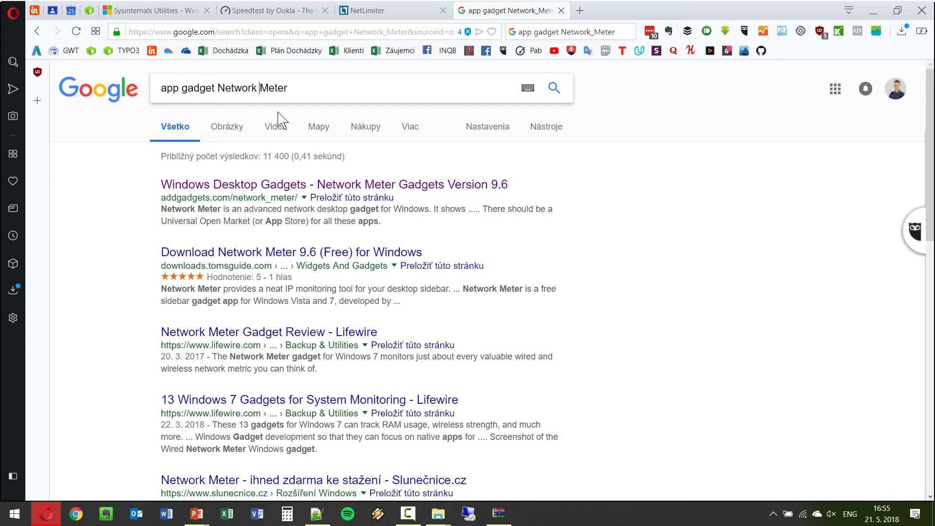
pyautogui.click(221, 187)
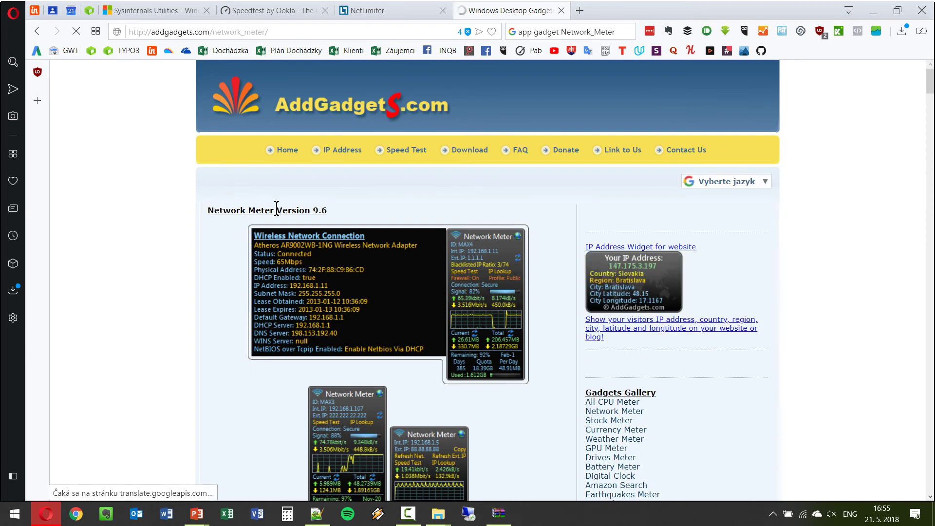
# Try the AVG-hosted download below the gadget previews and return to the Network Meter page.
pyautogui.scroll(-5, 229, 219)
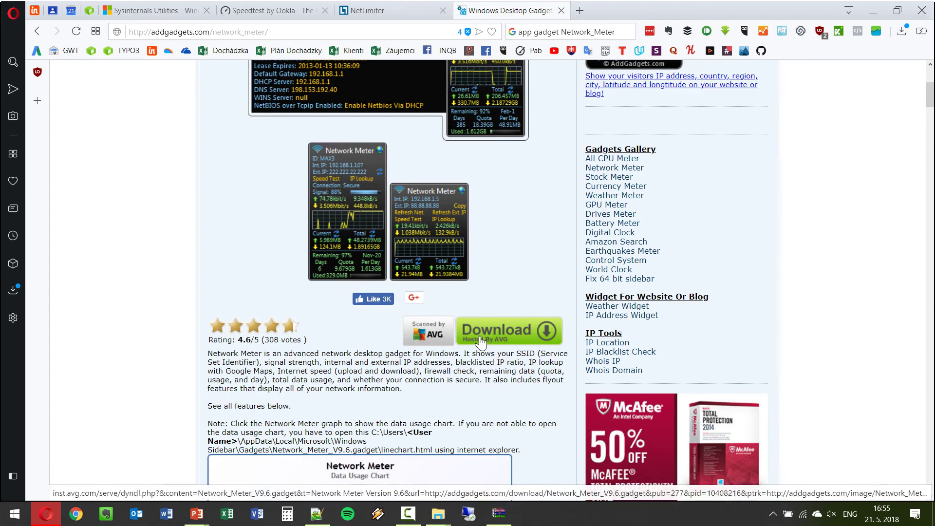
pyautogui.scroll(-1, 331, 257)
pyautogui.scroll(-2, 335, 257)
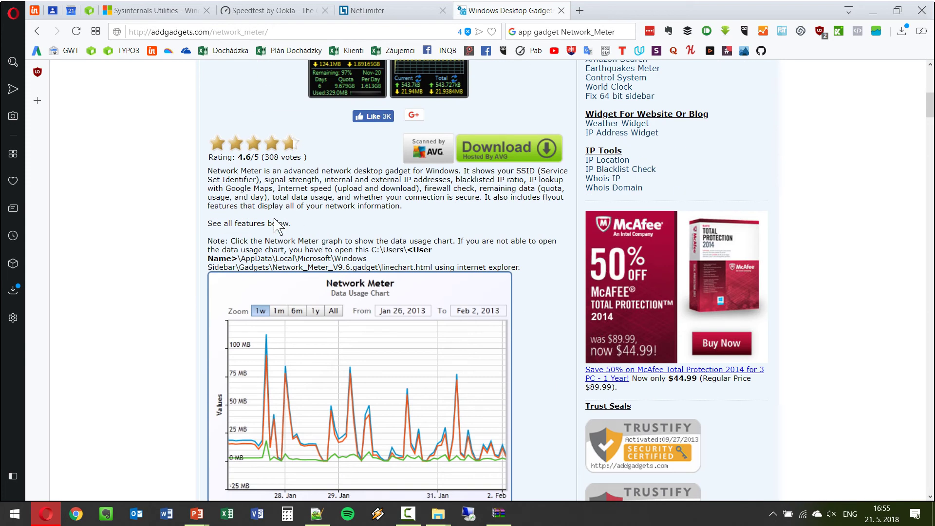
pyautogui.click(526, 161)
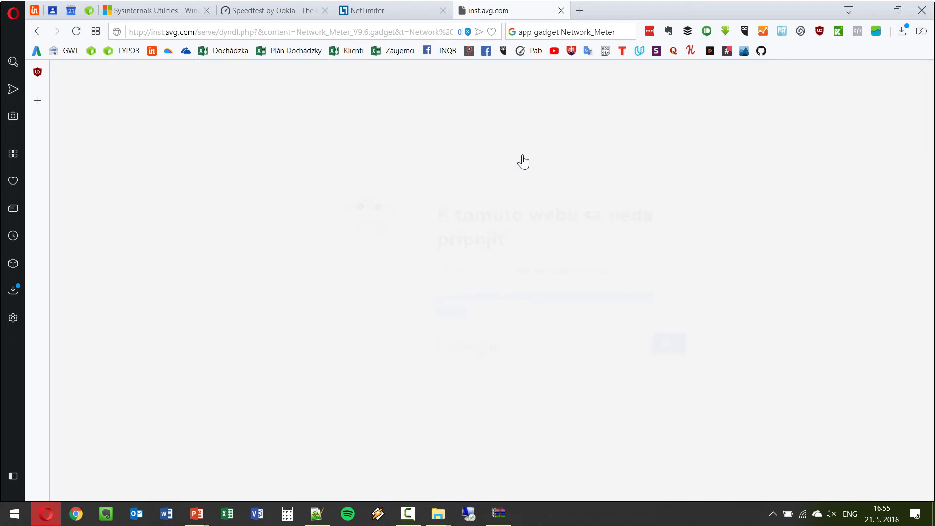
pyautogui.click(37, 31)
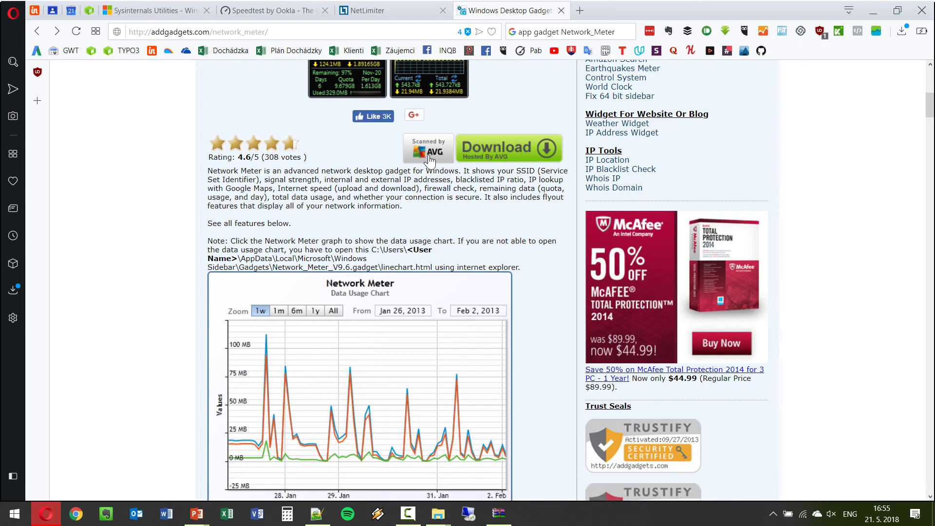
# Find the download links for Network Meter Version 9.6, try the .exe download and return to the gadget page.
pyautogui.scroll(-20, 429, 160)
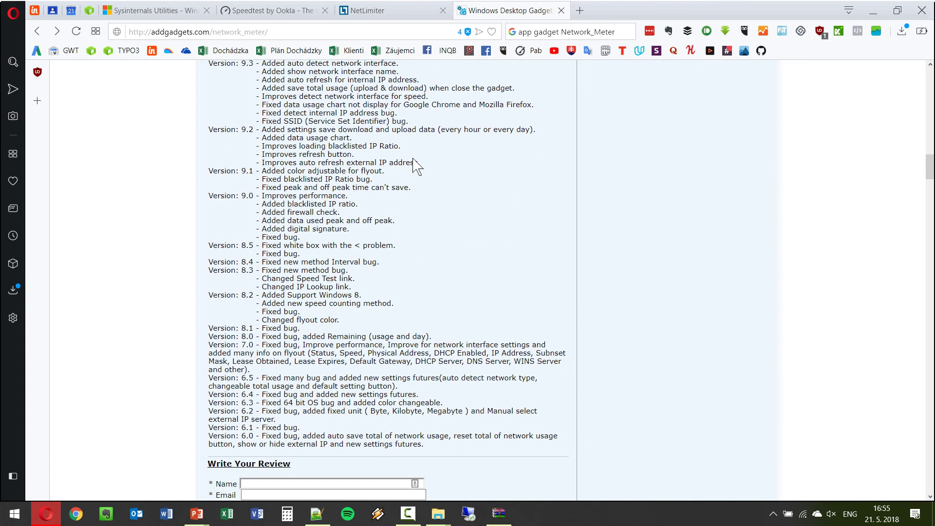
pyautogui.scroll(5, 416, 165)
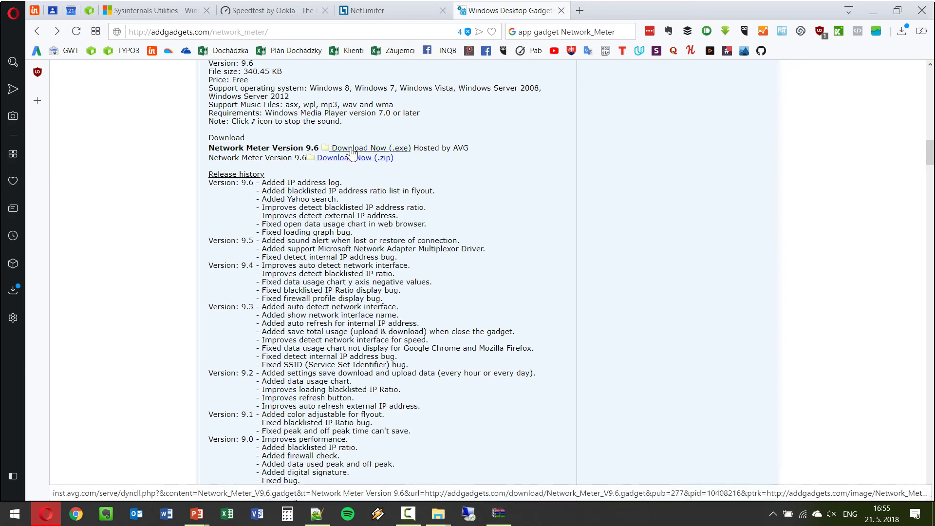
pyautogui.scroll(15, 228, 156)
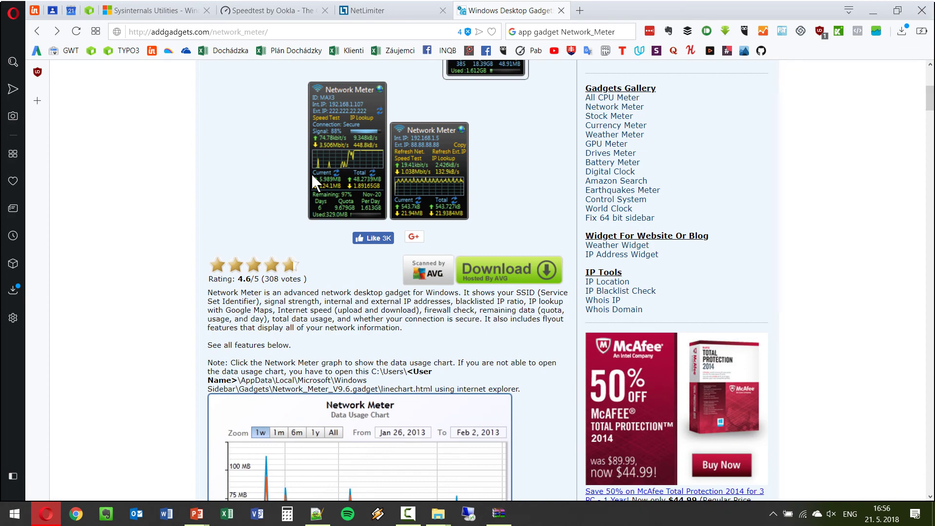
pyautogui.scroll(-12, 307, 166)
pyautogui.scroll(15, 289, 168)
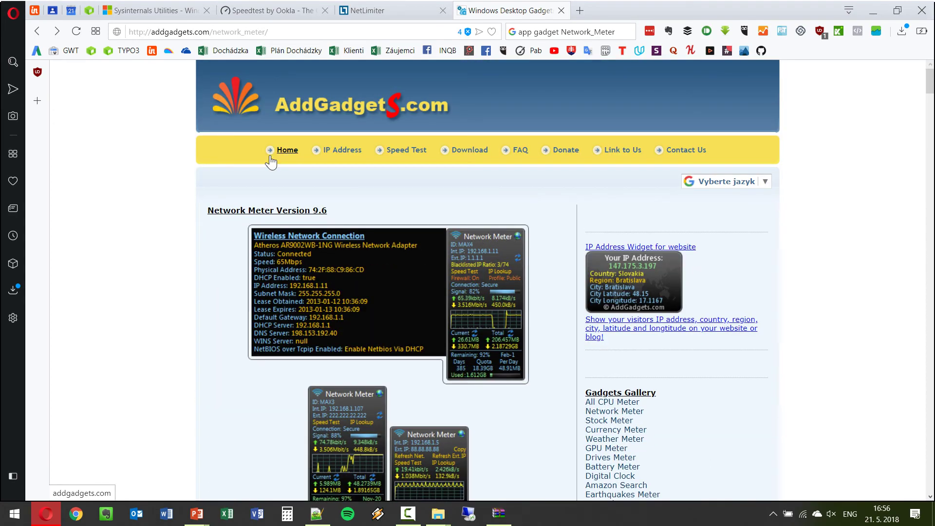
pyautogui.scroll(-15, 271, 163)
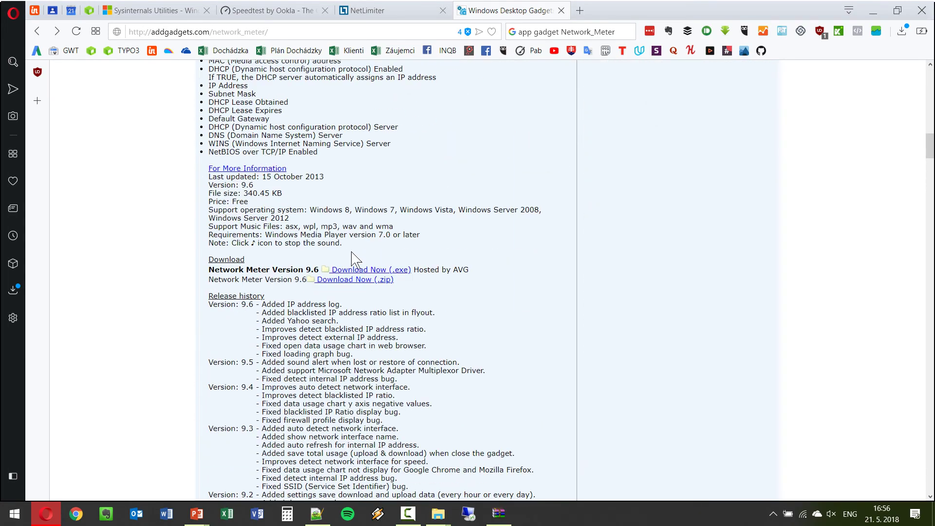
pyautogui.keyDown('ctrl'); pyautogui.scroll(2, 329, 292); pyautogui.keyUp('ctrl')
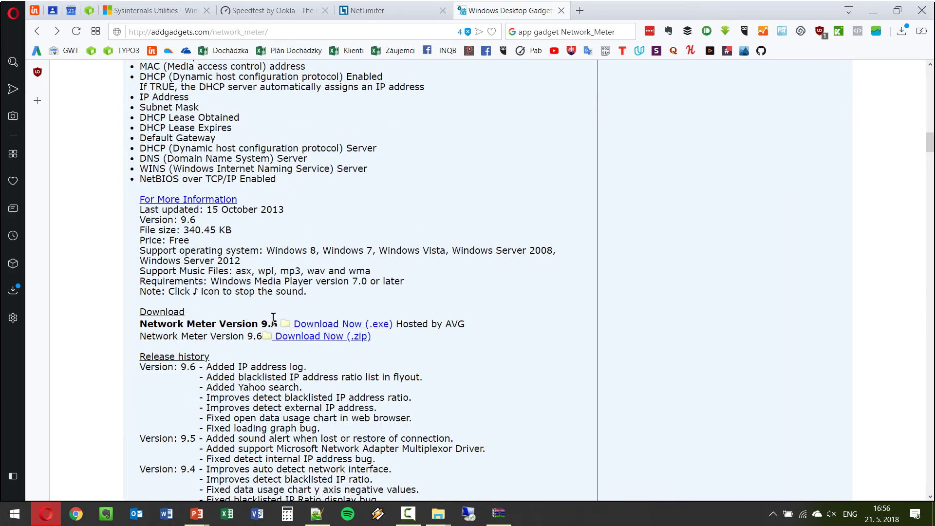
pyautogui.click(380, 325)
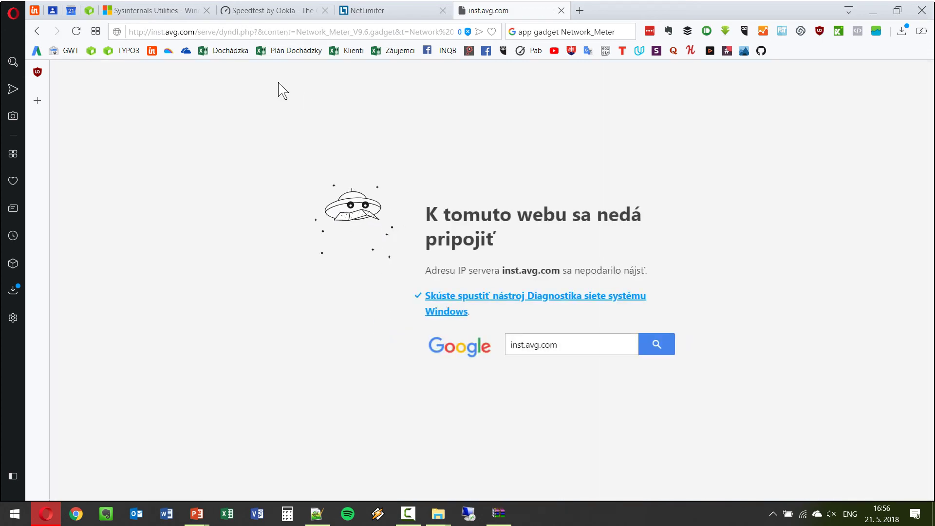
pyautogui.click(37, 32)
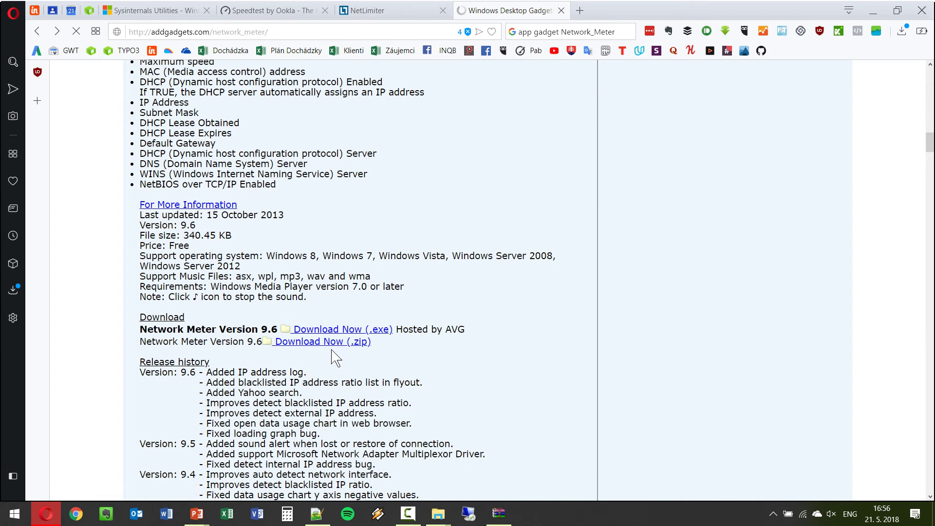
# Download Network Meter Version 9.6 as a .zip file and open the downloaded Network_Meter.zip from the desktop.
pyautogui.click(341, 342)
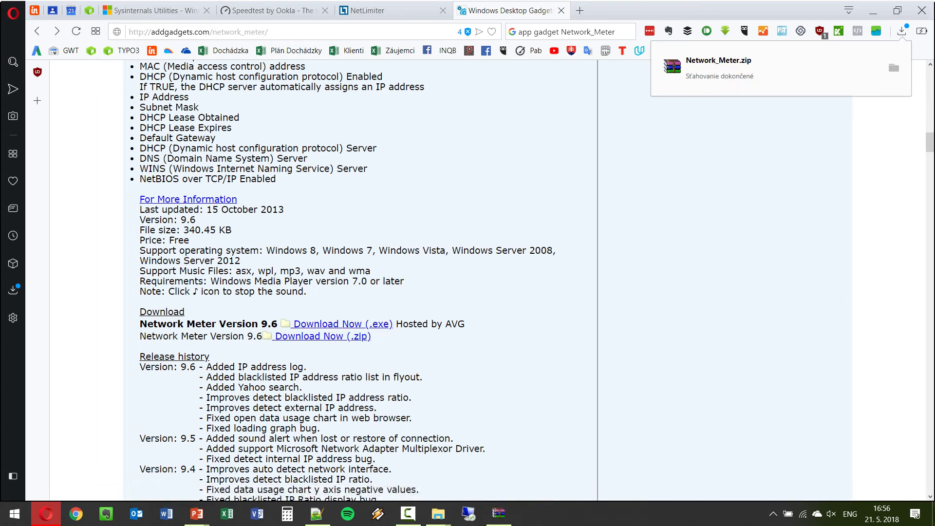
pyautogui.press('super+d')
pyautogui.doubleClick(119, 93)
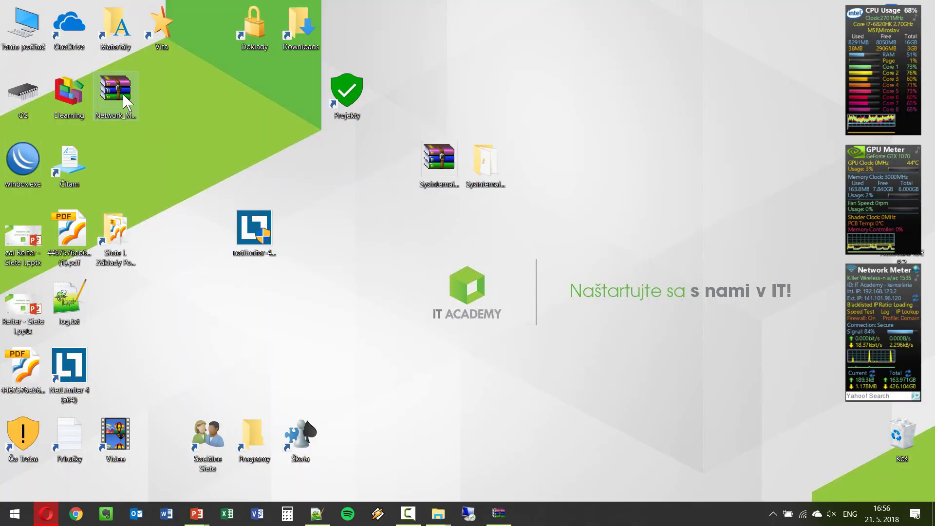
# Extract Network_Meter_V9.6.gadget from the archive to the desktop and place the gadget file beside the IT Academy logo.
pyautogui.moveTo(583, 314); pyautogui.dragTo(555, 117)
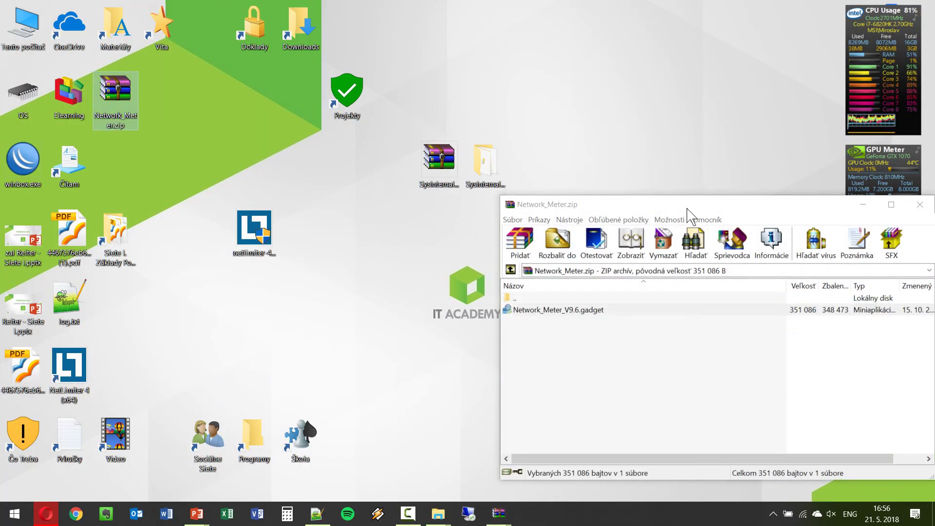
pyautogui.moveTo(691, 207); pyautogui.dragTo(296, 193)
pyautogui.click(524, 190)
pyautogui.moveTo(577, 97); pyautogui.dragTo(576, 245)
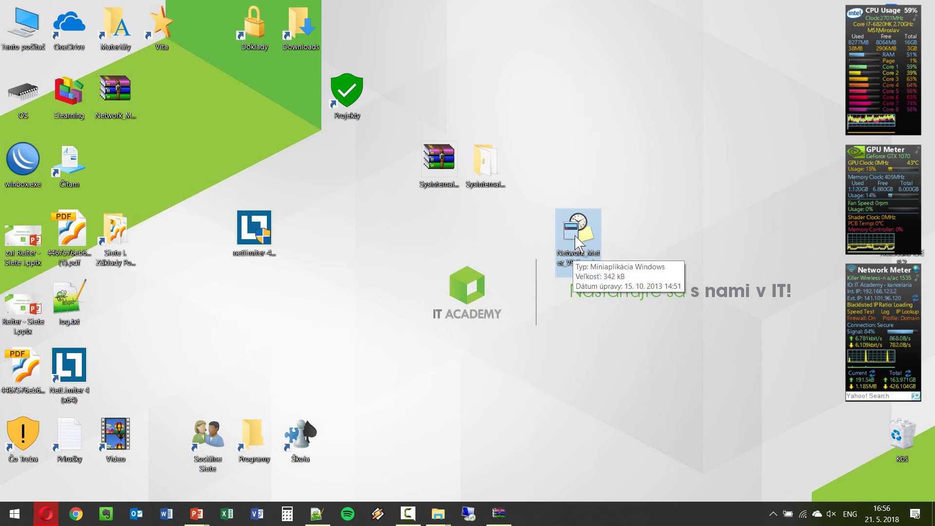
# Switch to Opera and search Google for "app gadget windows 10" in a new tab.
pyautogui.click(46, 513)
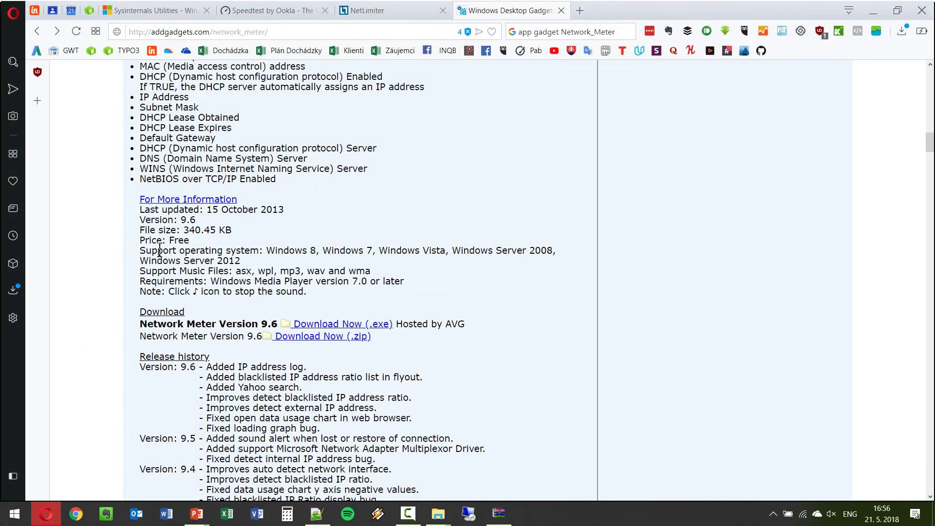
pyautogui.scroll(15, 163, 256)
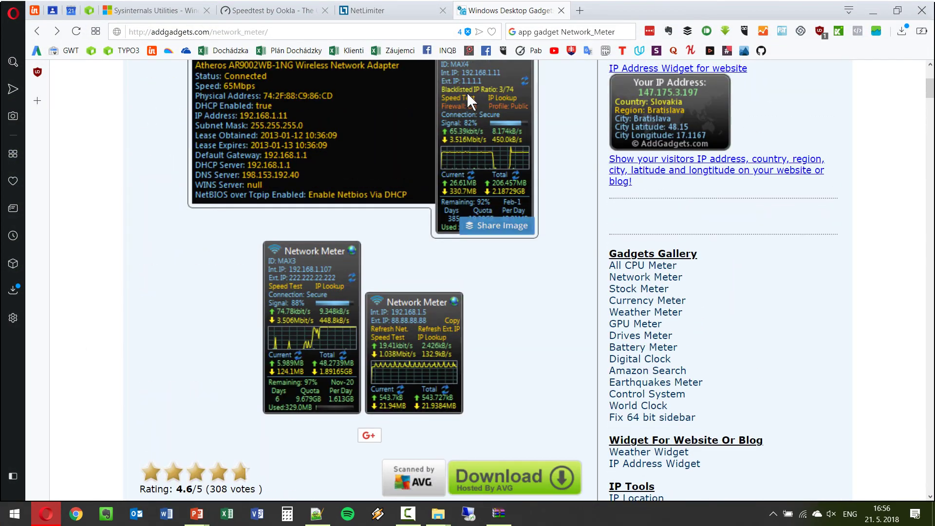
pyautogui.click(579, 11)
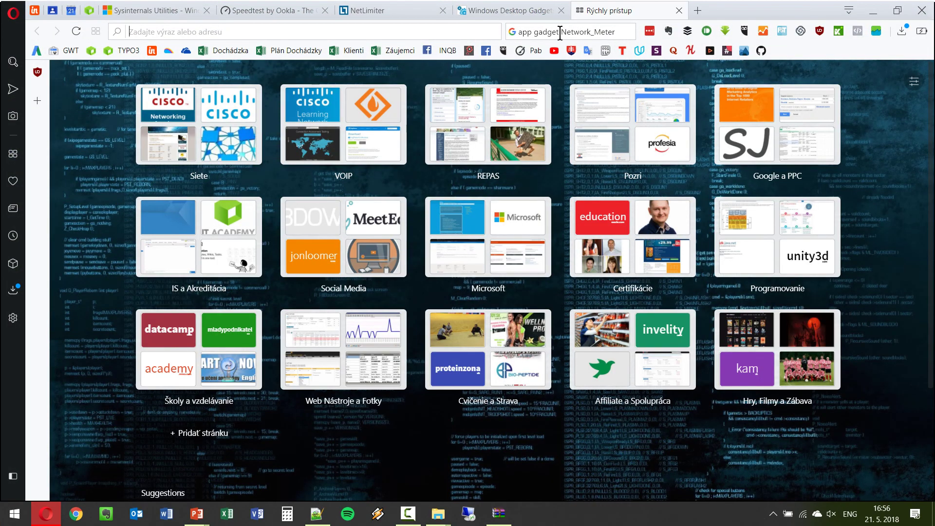
pyautogui.moveTo(560, 33); pyautogui.dragTo(708, 36)
pyautogui.press('BackSpace')
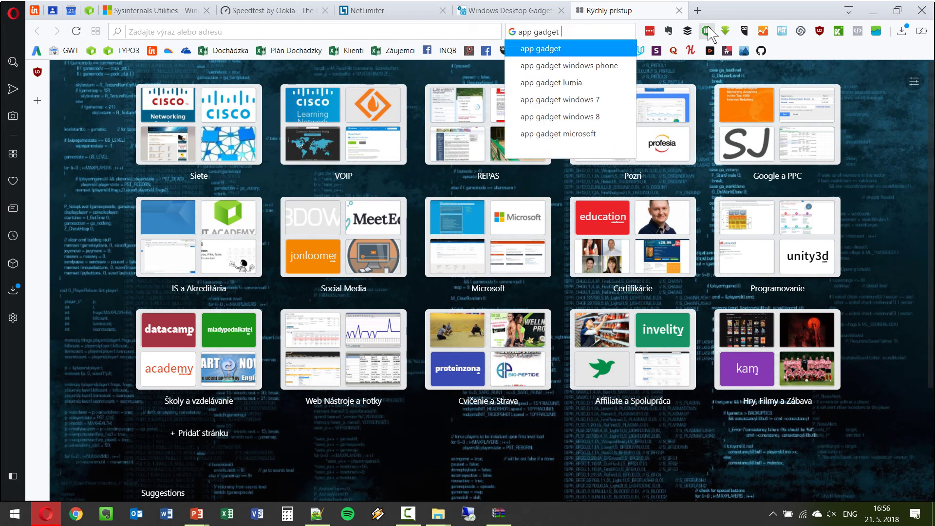
pyautogui.write('windo')
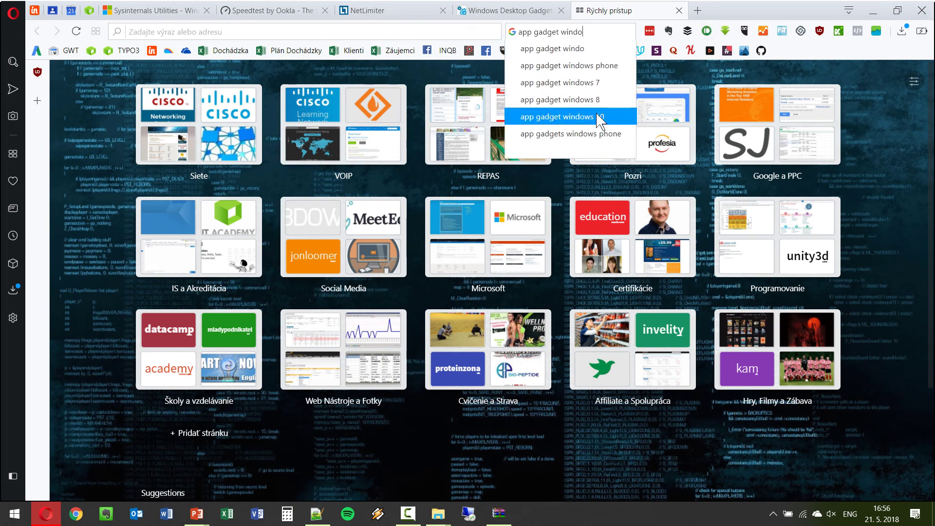
pyautogui.click(589, 117)
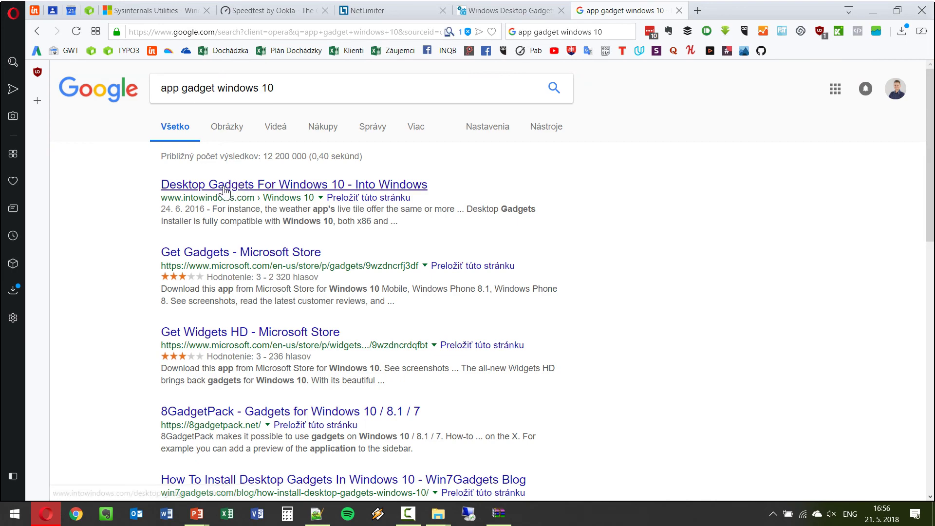
# Open the Into Windows article on desktop gadgets for Windows 10 and follow its Desktop Gadgets Installer link to the Download Sidebar page.
pyautogui.click(226, 187)
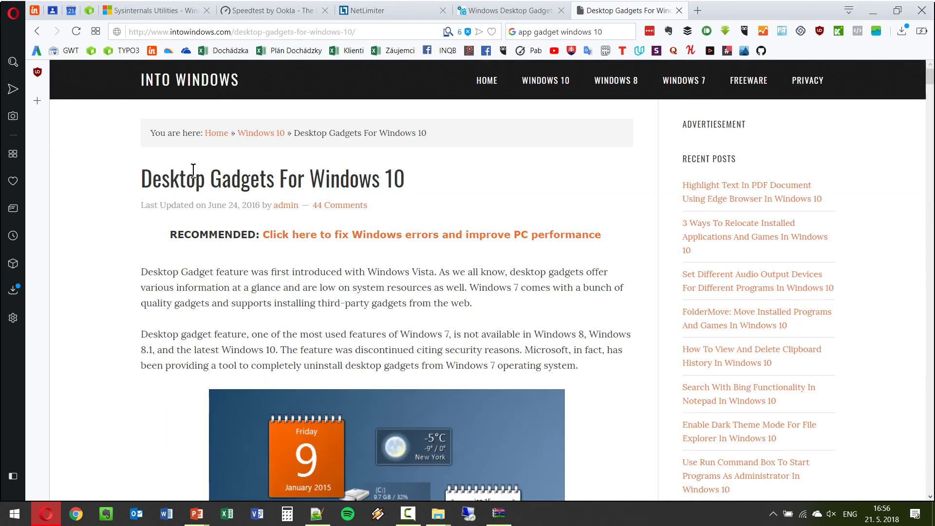
pyautogui.scroll(-10, 166, 210)
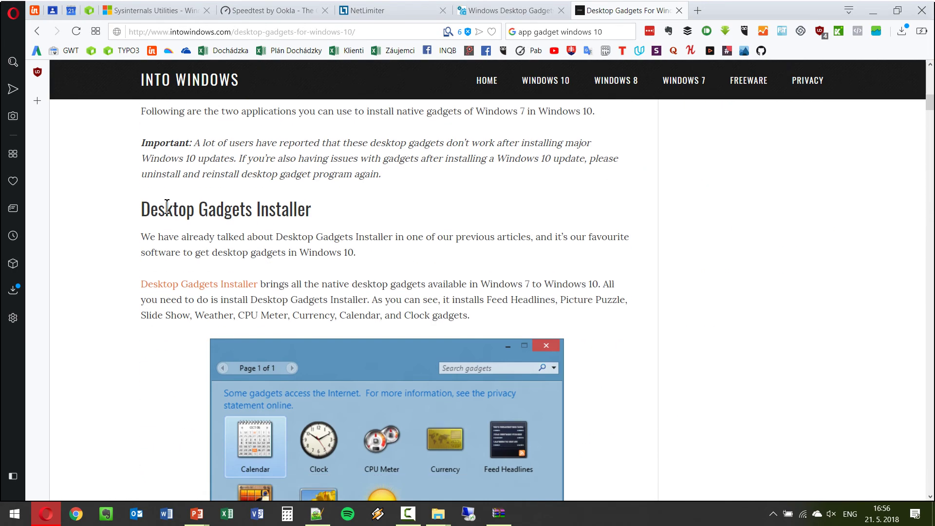
pyautogui.click(189, 285)
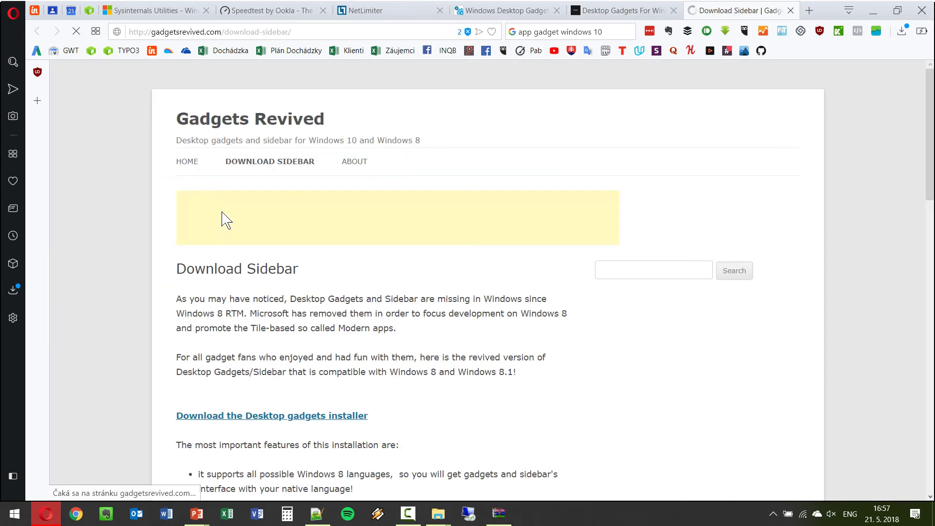
pyautogui.scroll(-8, 155, 153)
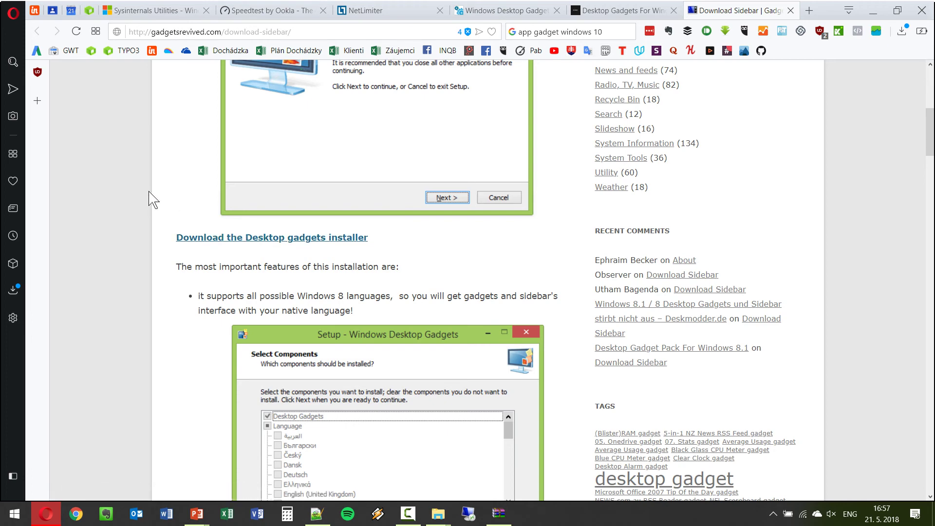
pyautogui.scroll(8, 150, 197)
pyautogui.scroll(-5, 151, 200)
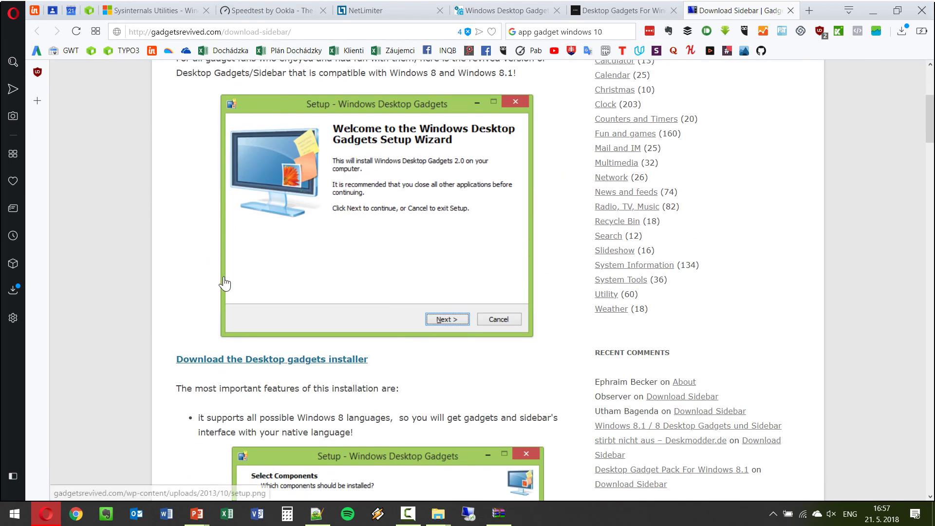
# Download DesktopGadgetsInstaller.zip from the Gadgets Revived Download Sidebar page.
pyautogui.click(216, 339)
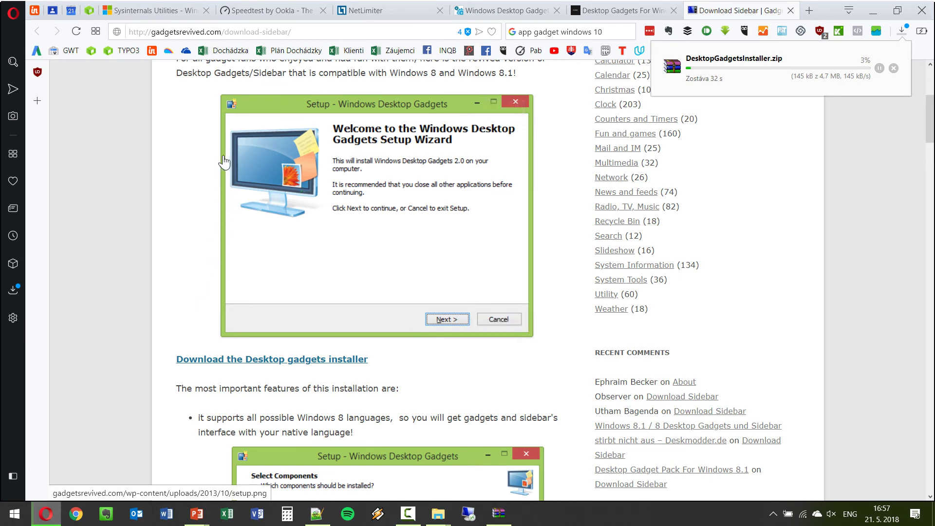
pyautogui.click(893, 68)
pyautogui.scroll(5, 263, 154)
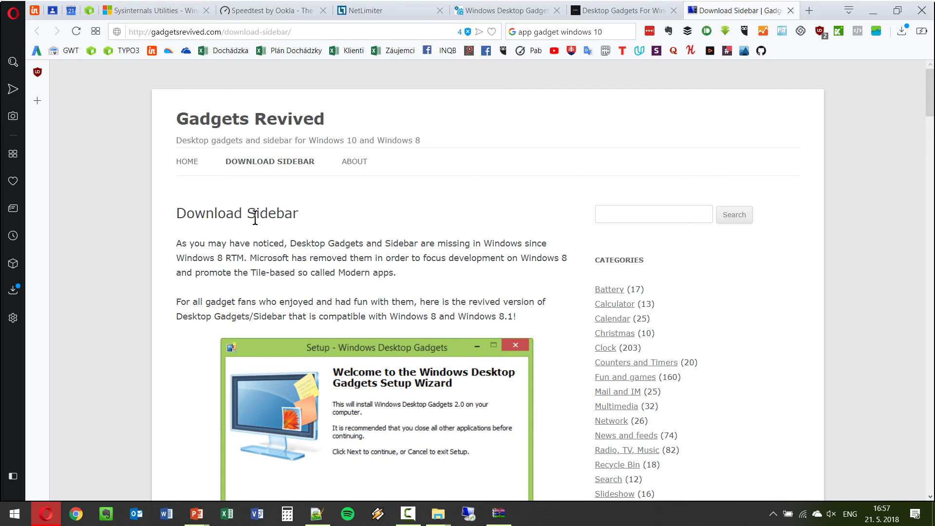
pyautogui.scroll(-5, 255, 219)
pyautogui.click(347, 364)
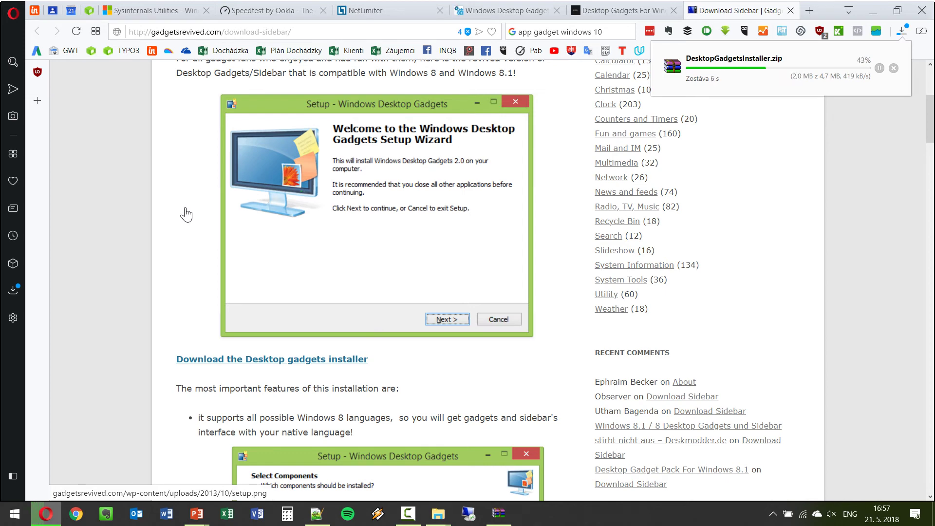
pyautogui.scroll(5, 168, 183)
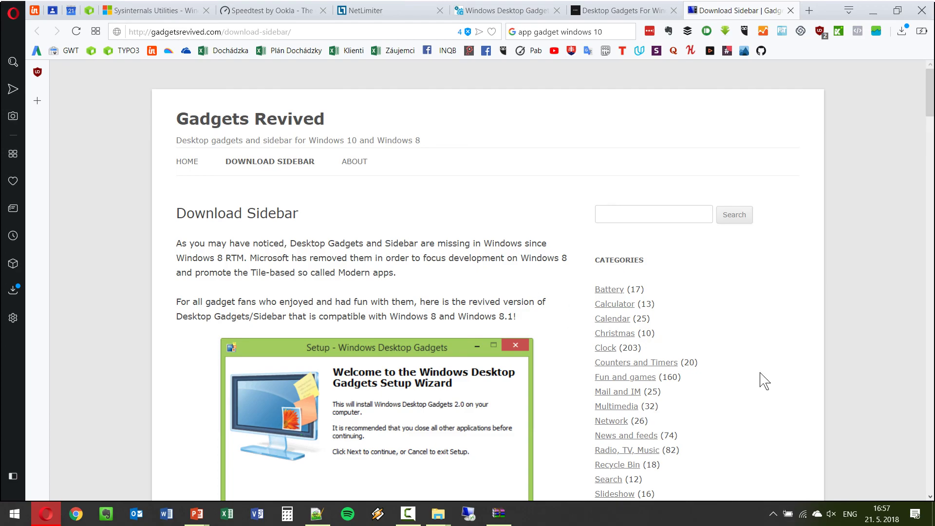
# Show the desktop and move the Network Meter gadget file up into the row of the Sysinternals archive.
pyautogui.click(933, 513)
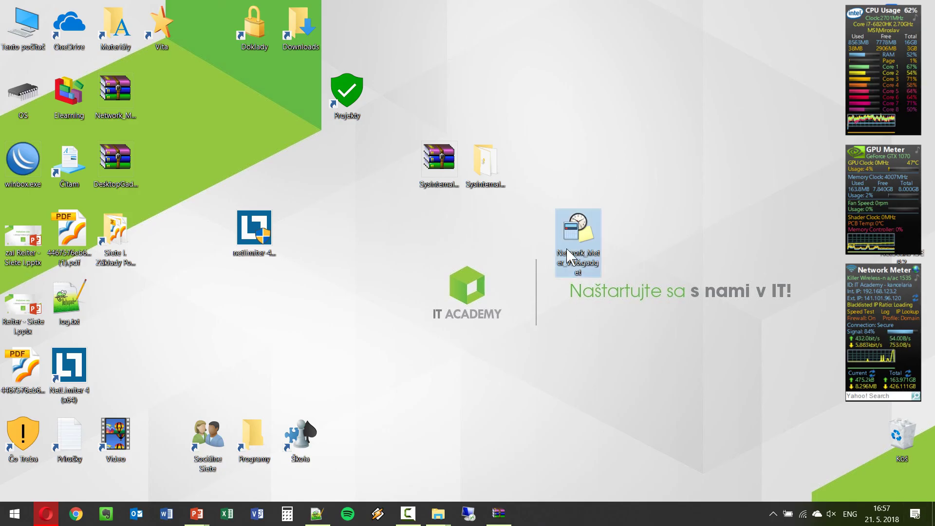
pyautogui.moveTo(567, 251); pyautogui.dragTo(613, 182)
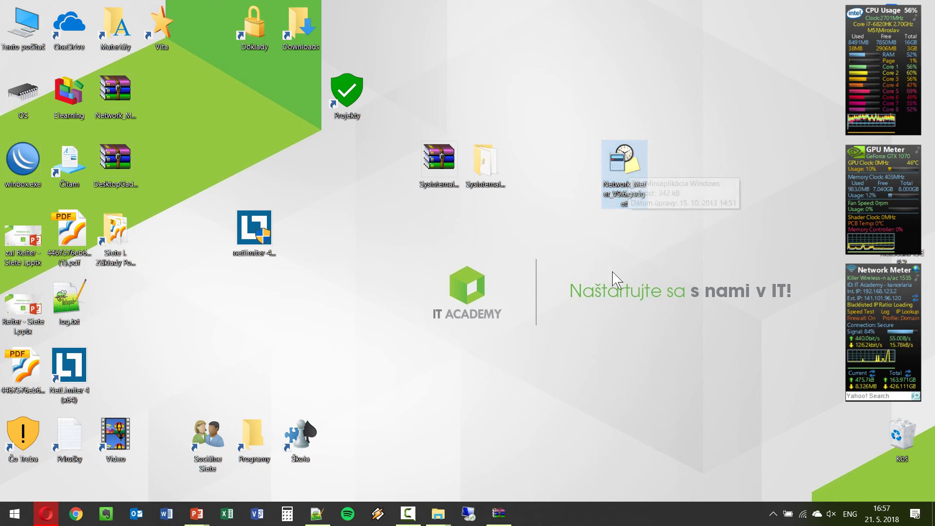
pyautogui.click(557, 266)
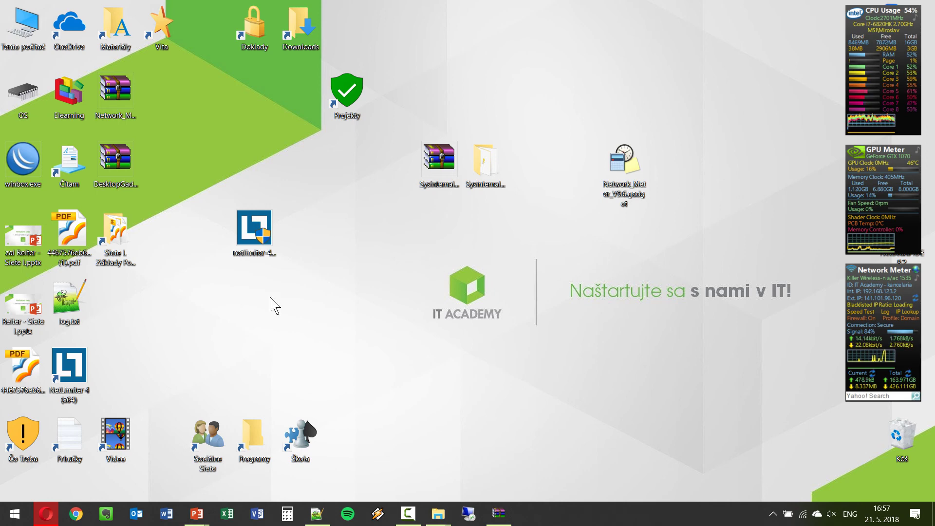
# Copy the Download Sidebar page's address into the empty Notepad++ document and widen its window so the address fits on one line.
pyautogui.click(46, 512)
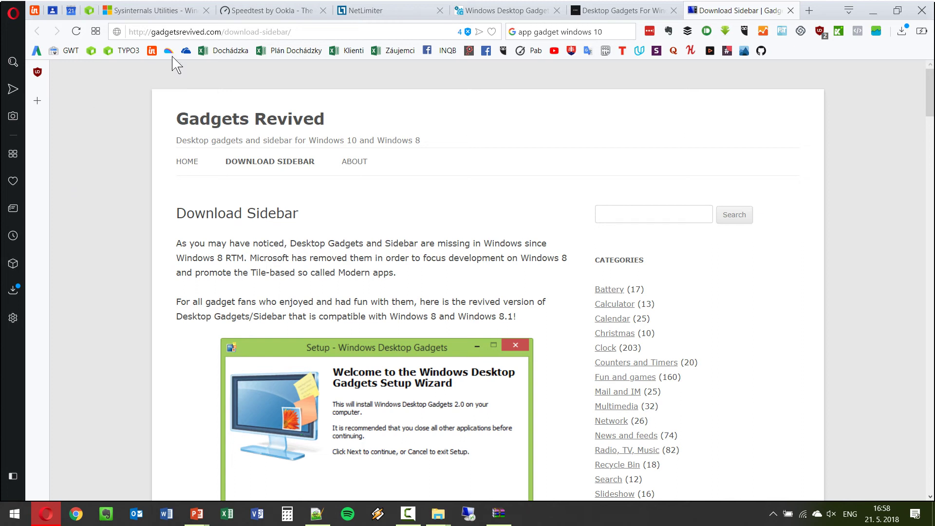
pyautogui.click(232, 29)
pyautogui.hotkey('ctrl', 'c')
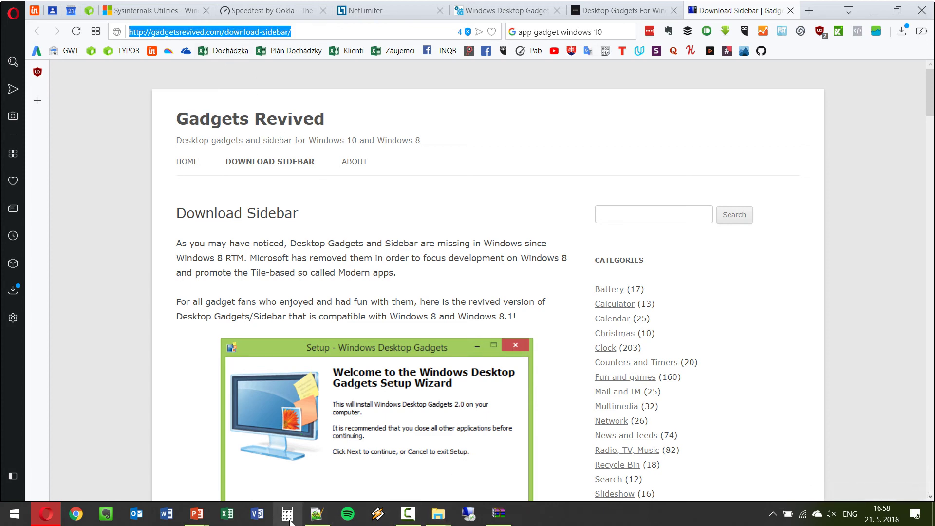
pyautogui.click(317, 513)
pyautogui.click(209, 268)
pyautogui.hotkey('ctrl', 'v')
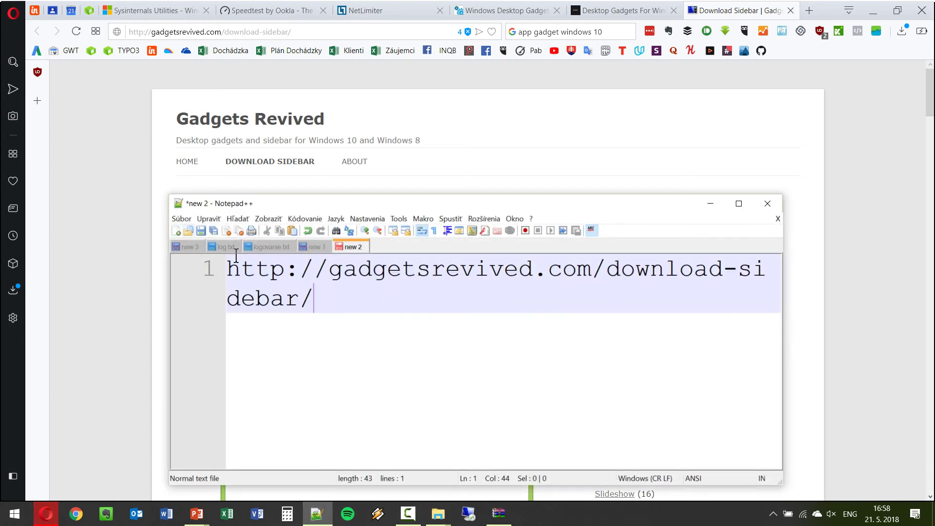
pyautogui.moveTo(352, 209); pyautogui.dragTo(211, 217)
pyautogui.moveTo(638, 364); pyautogui.dragTo(927, 339)
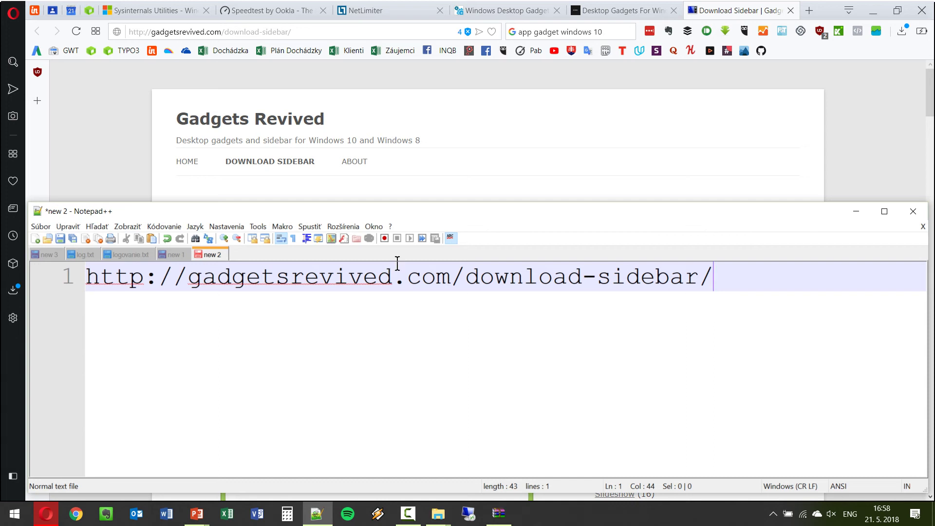
pyautogui.moveTo(449, 276); pyautogui.dragTo(39, 276)
pyautogui.hotkey('ctrl', 'c')
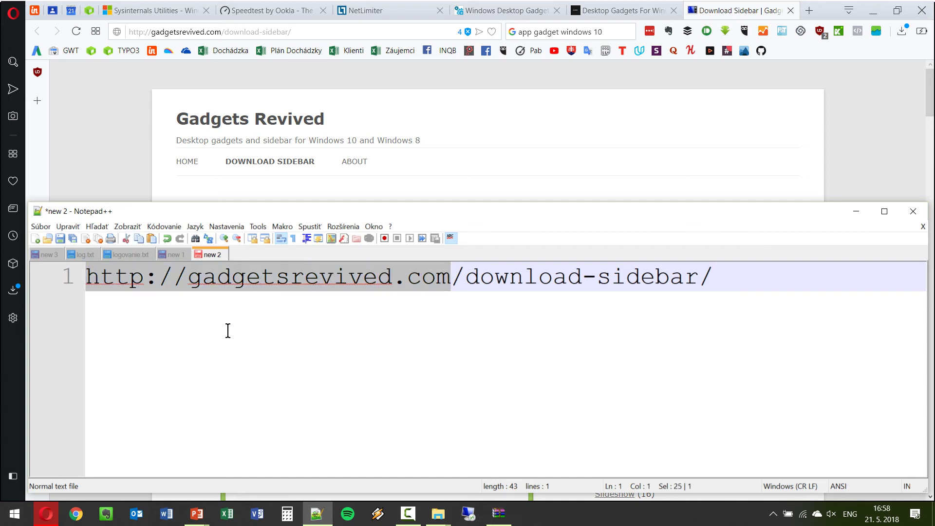
pyautogui.click(811, 14)
pyautogui.click(810, 9)
pyautogui.hotkey('ctrl', 'v')
pyautogui.press('Return')
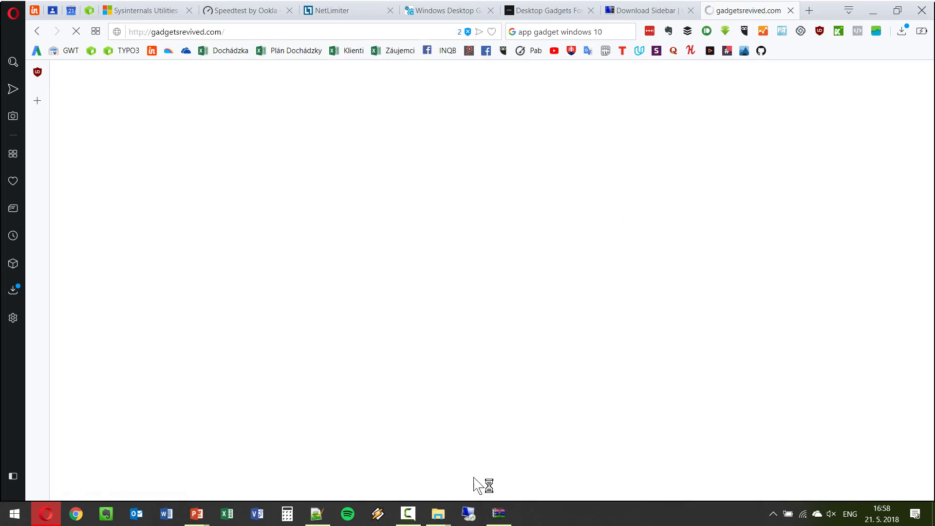
# Bring up the Notepad++ note, move it below the Gadgets Revived welcome text and return to the web page.
pyautogui.click(319, 522)
pyautogui.moveTo(302, 214); pyautogui.dragTo(337, 322)
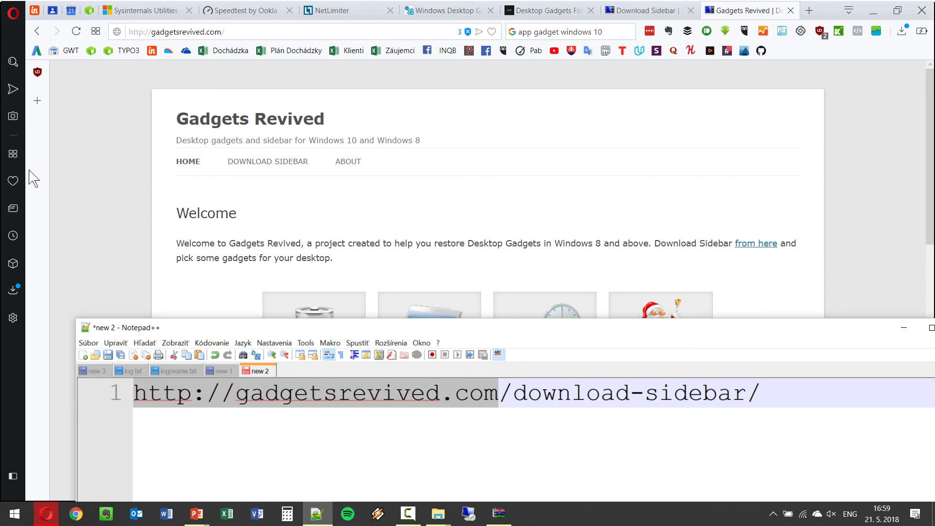
pyautogui.click(125, 165)
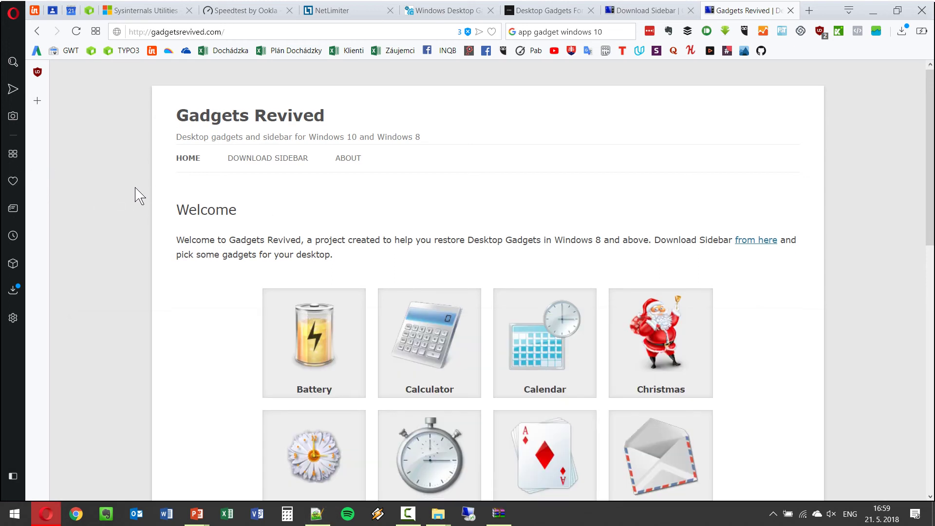
# Look through the gadget categories on the Gadgets Revived home page, from Battery down to Browse whole gallery.
pyautogui.scroll(-3, 134, 192)
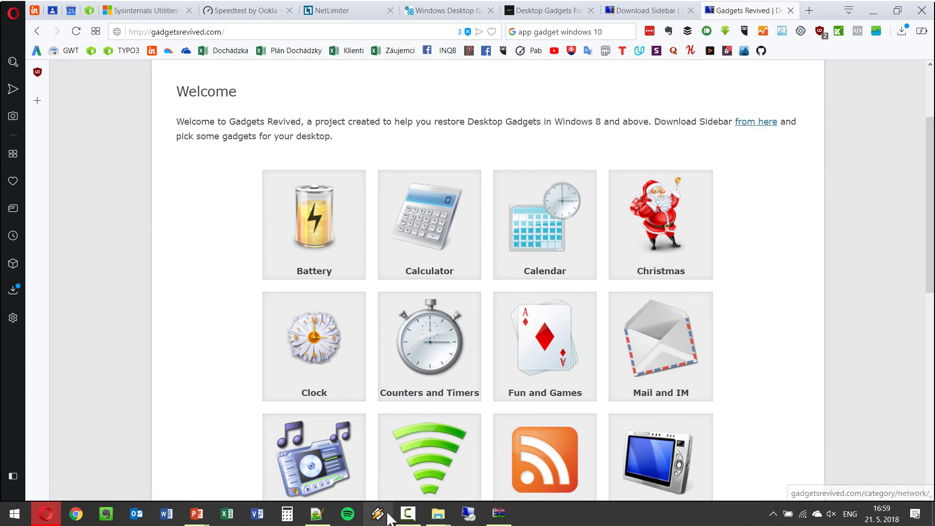
pyautogui.click(317, 513)
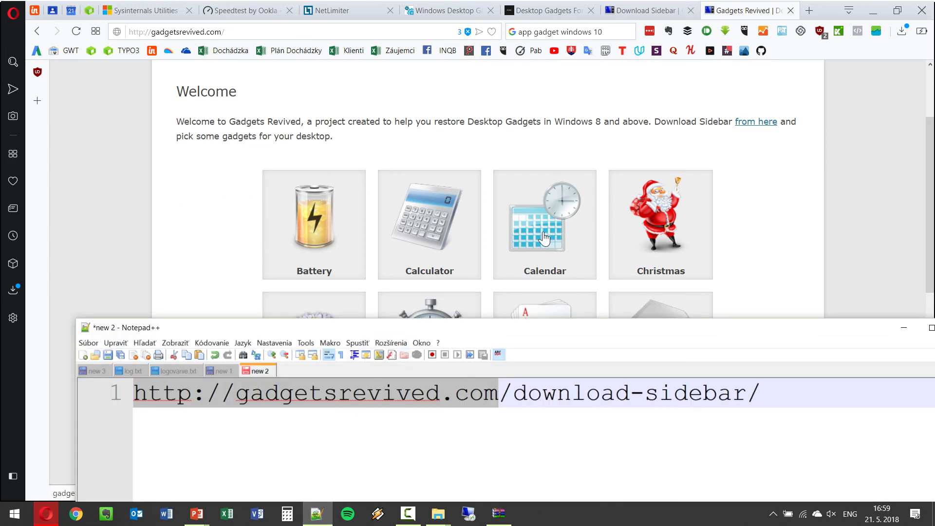
pyautogui.click(150, 199)
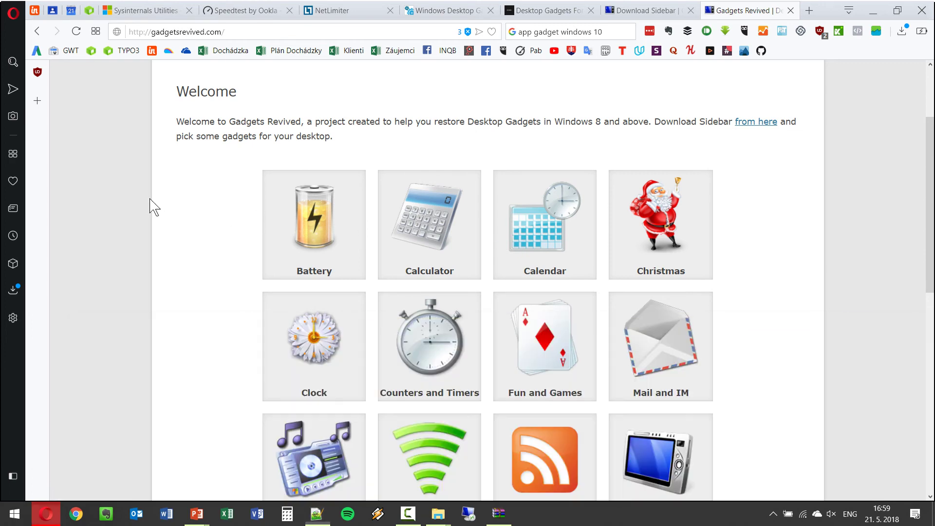
pyautogui.scroll(-3, 173, 195)
pyautogui.scroll(-3, 206, 188)
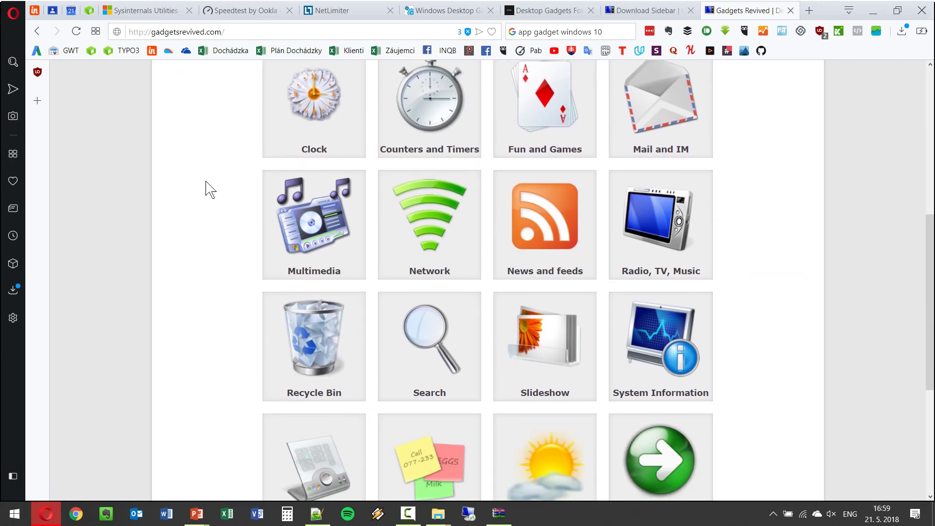
pyautogui.scroll(-2, 380, 188)
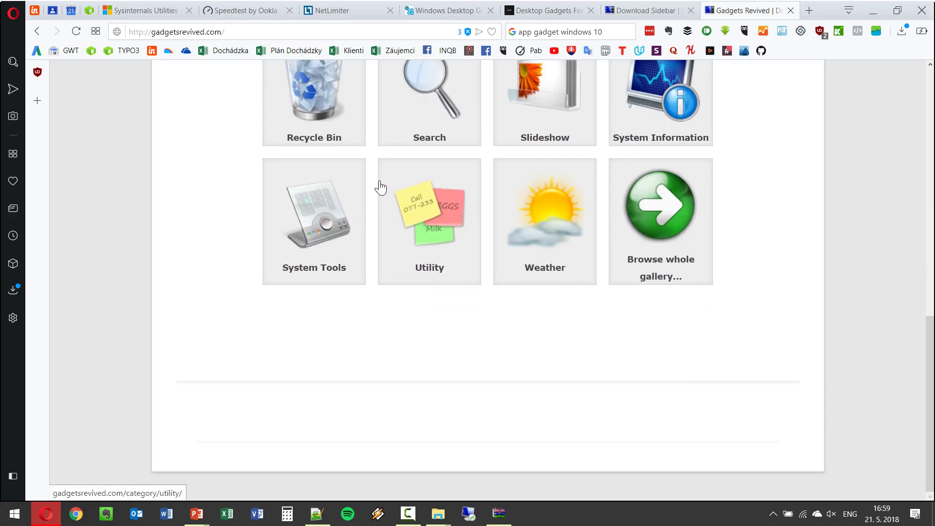
pyautogui.scroll(10, 495, 269)
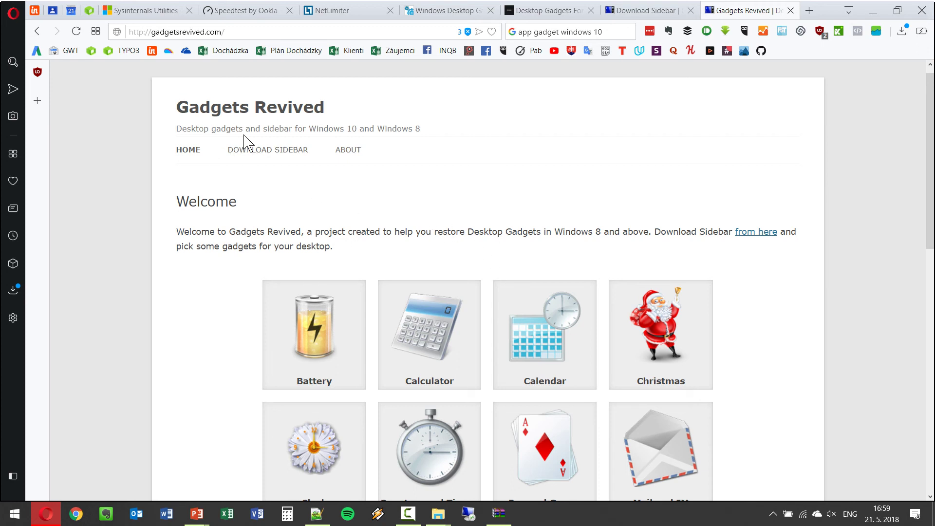
# Open the site's Download Sidebar page, review the installer link and feature list, and return to the desktop.
pyautogui.click(265, 155)
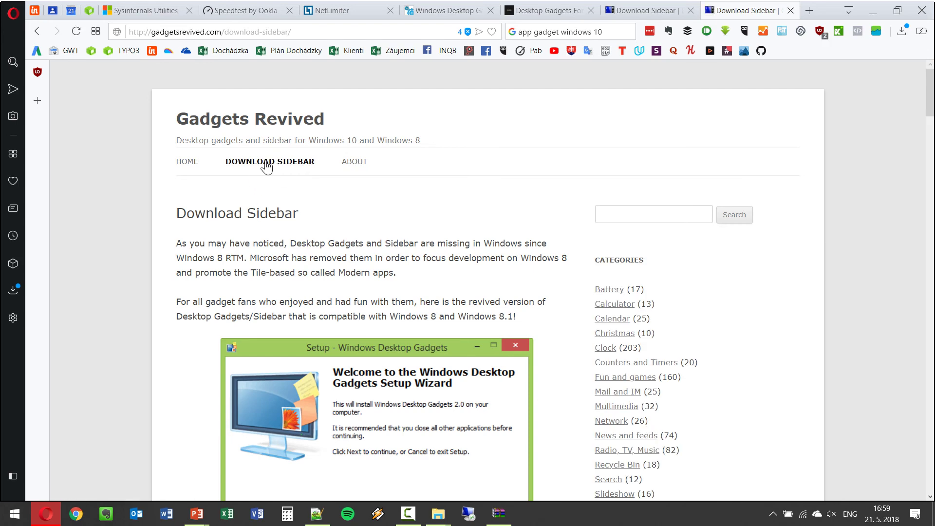
pyautogui.scroll(-5, 266, 166)
pyautogui.scroll(-1, 266, 167)
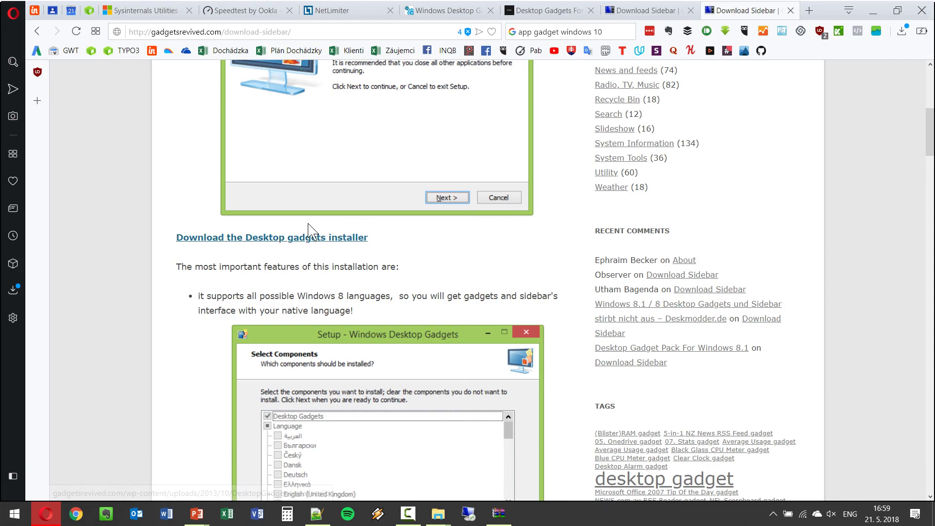
pyautogui.scroll(-5, 311, 228)
pyautogui.scroll(-2, 312, 228)
pyautogui.press('super+d')
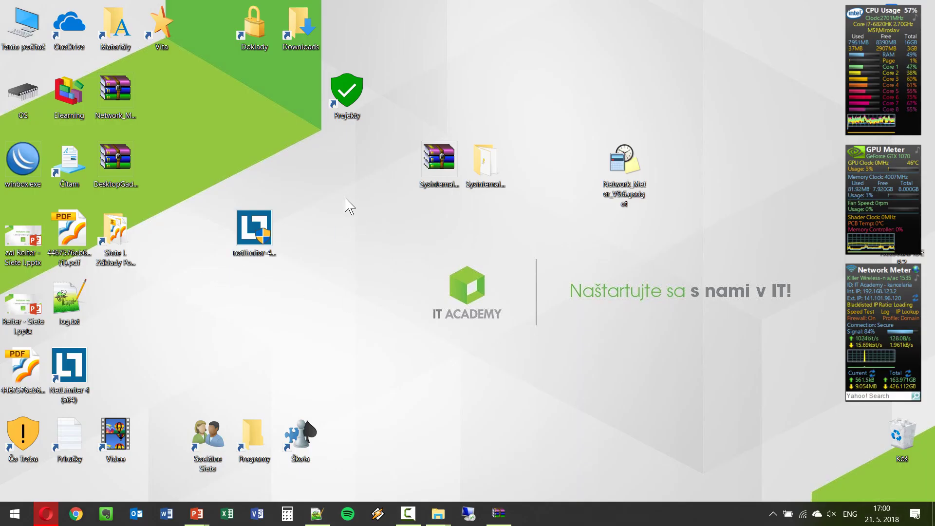
# Extract DesktopGadgetsRevived-2.0.exe from the DesktopGadgetsInstaller.zip archive onto the desktop and close the archive.
pyautogui.doubleClick(113, 168)
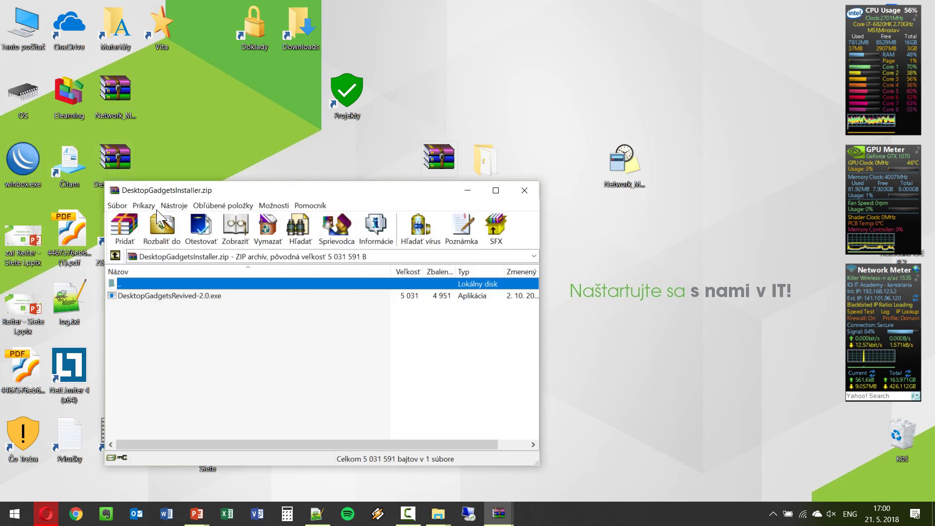
pyautogui.moveTo(181, 295); pyautogui.dragTo(617, 223)
pyautogui.click(524, 190)
# Try to run the DesktopGadgetsRevived installer in Slovenčina, and place its desktop icon beside the Network Meter gadget file.
pyautogui.doubleClick(617, 225)
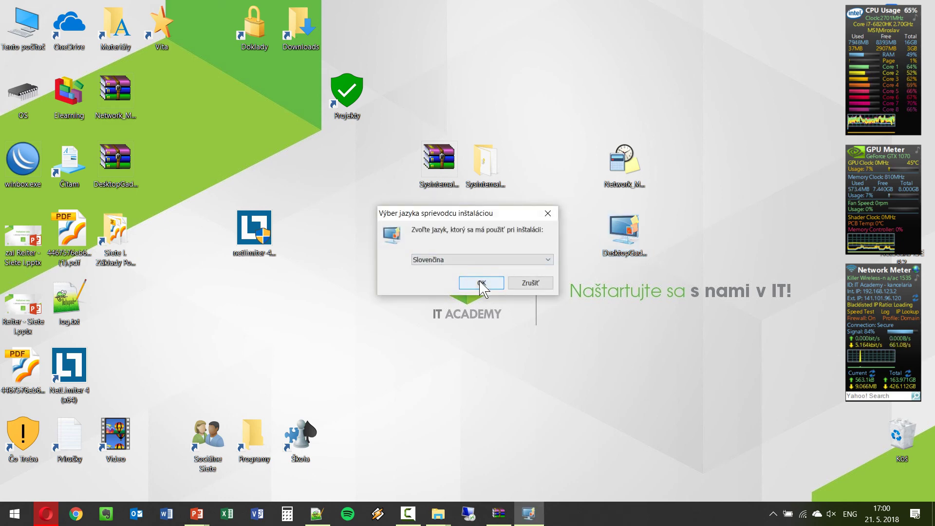
pyautogui.click(481, 283)
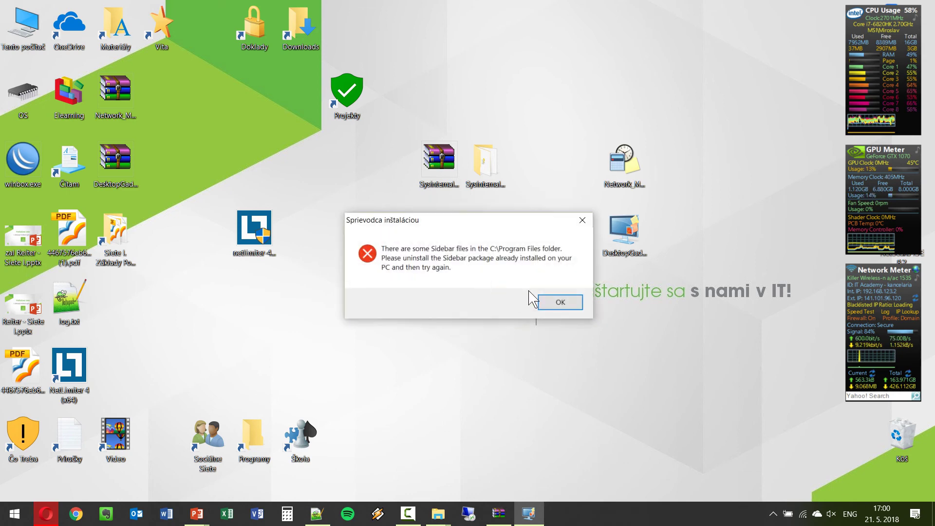
pyautogui.click(553, 306)
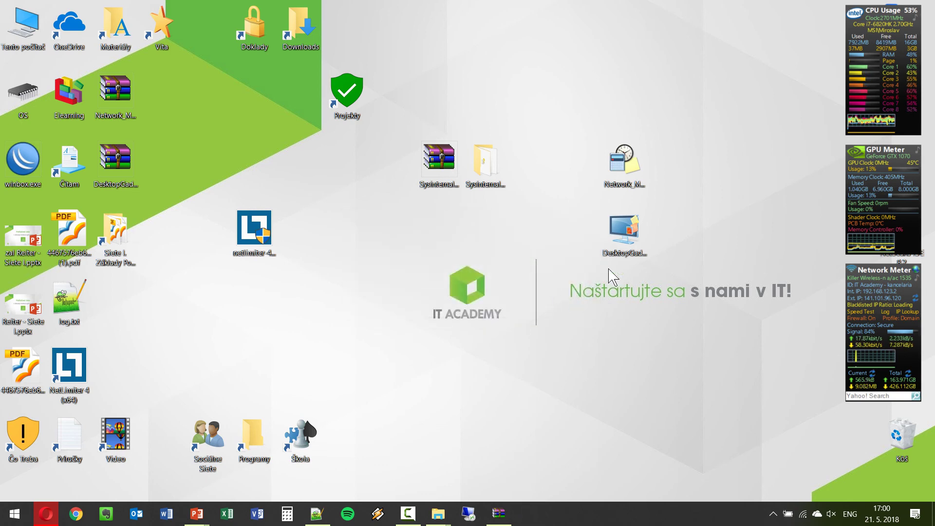
pyautogui.moveTo(623, 229); pyautogui.dragTo(672, 168)
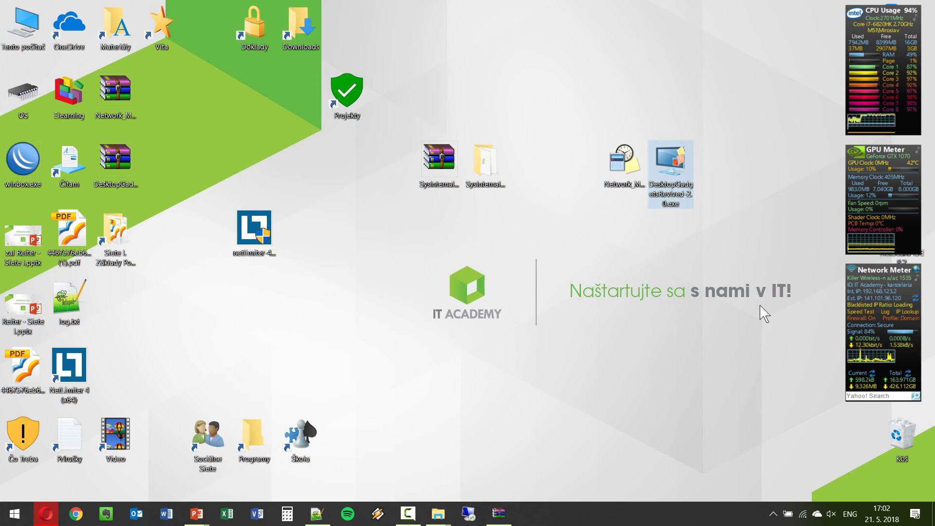
# Copy the Wi-Fi adapter's physical address from the Network Meter details into a new Notepad++ document docked to half the screen.
pyautogui.click(854, 275)
pyautogui.click(854, 268)
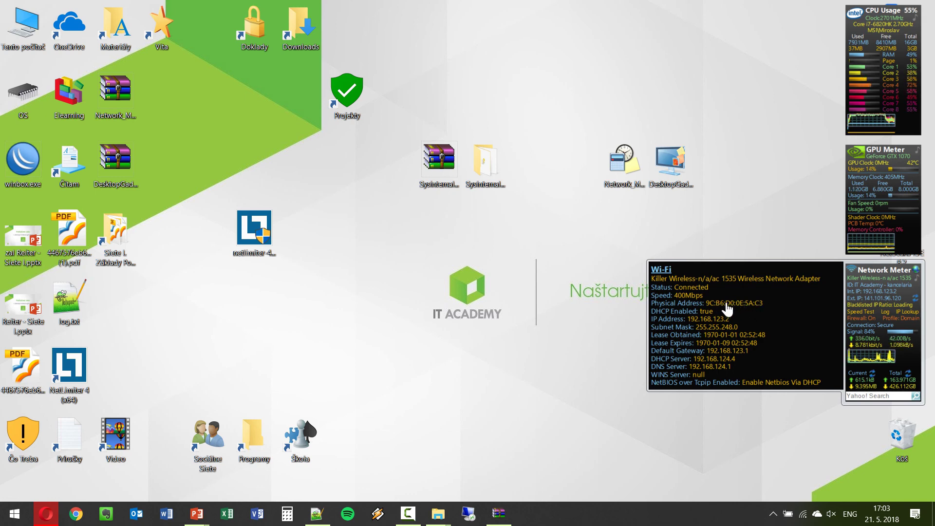
pyautogui.click(316, 513)
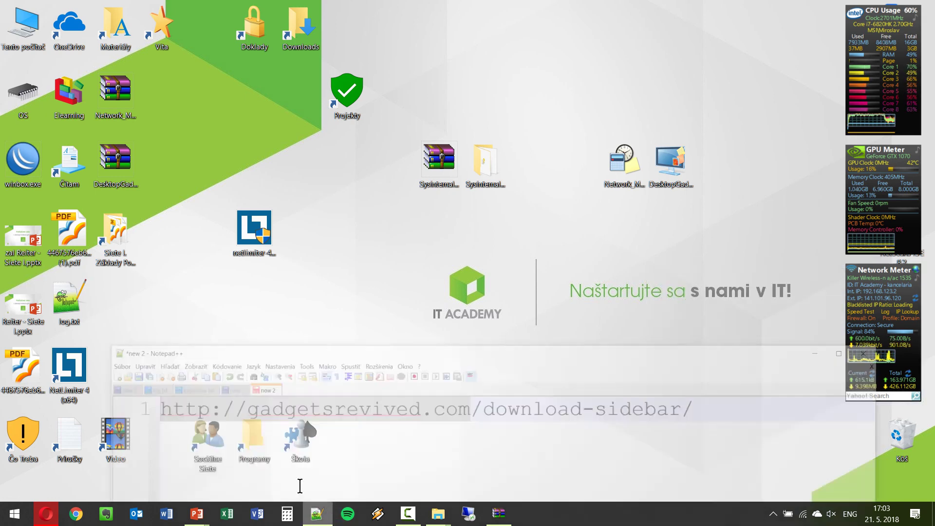
pyautogui.click(84, 355)
pyautogui.write('9C:B6:D0:0E:5A:C3')
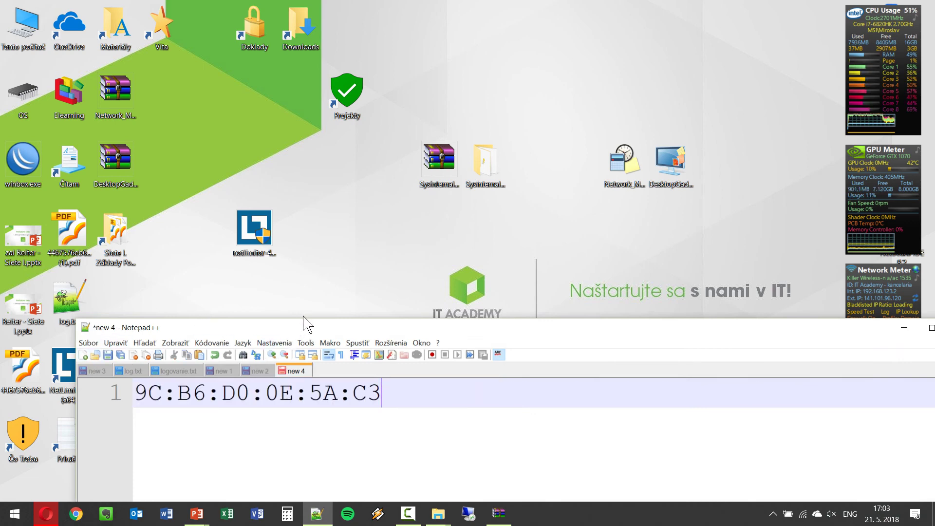
pyautogui.moveTo(303, 322); pyautogui.dragTo(1, 322)
pyautogui.click(517, 209)
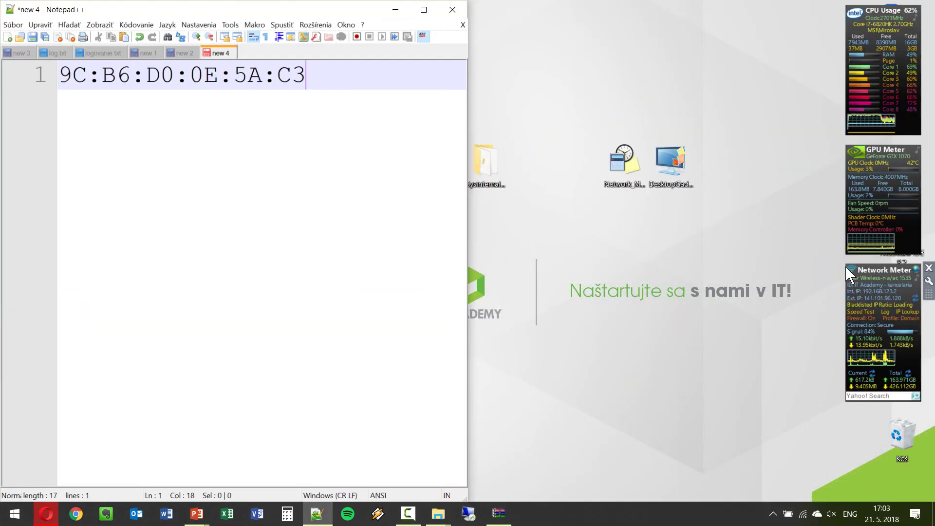
# Copy the physical address from the gadget's Wi-Fi details again and add it on line 3 of the note.
pyautogui.click(853, 277)
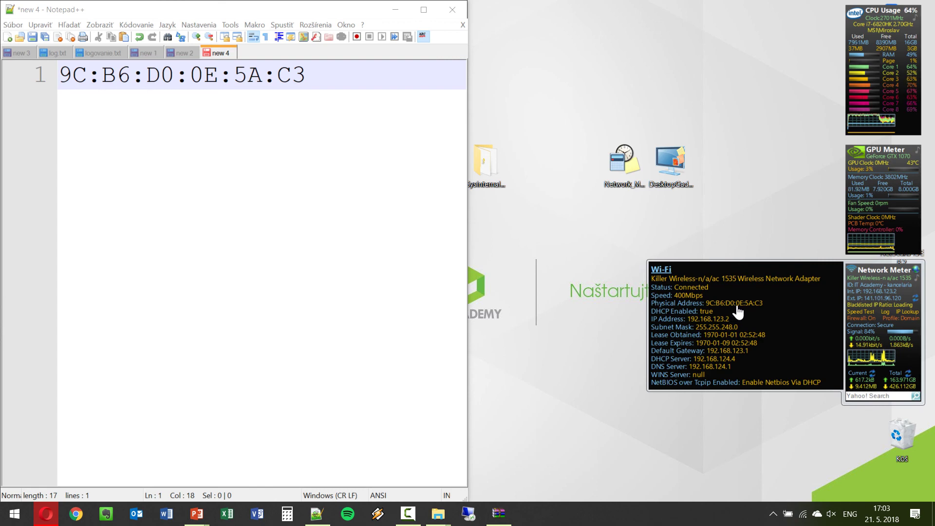
pyautogui.click(390, 215)
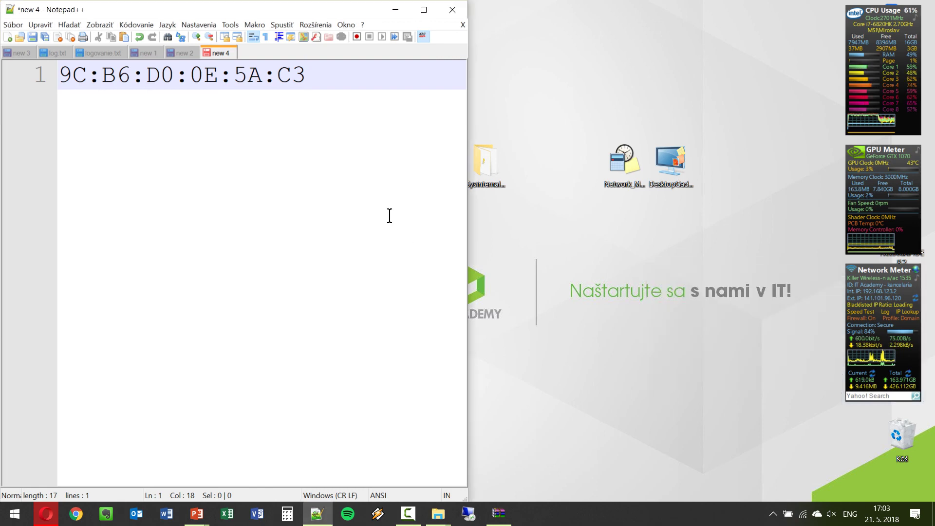
pyautogui.press('Return')
pyautogui.press('Return')
pyautogui.write('9C:B6:D0:0E:5A:C3')
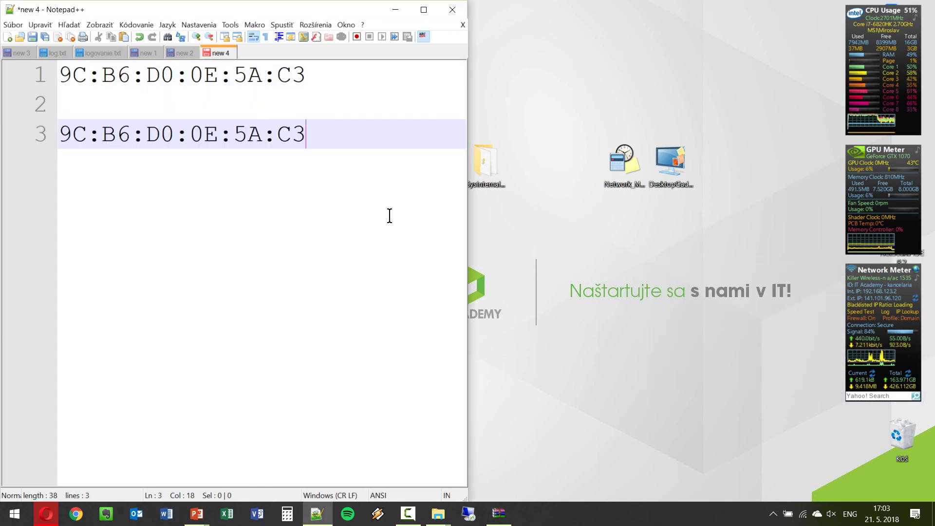
# Copy the IP address 192.168.123.2 from the gadget's Wi-Fi details onto line 5 of the note.
pyautogui.click(851, 271)
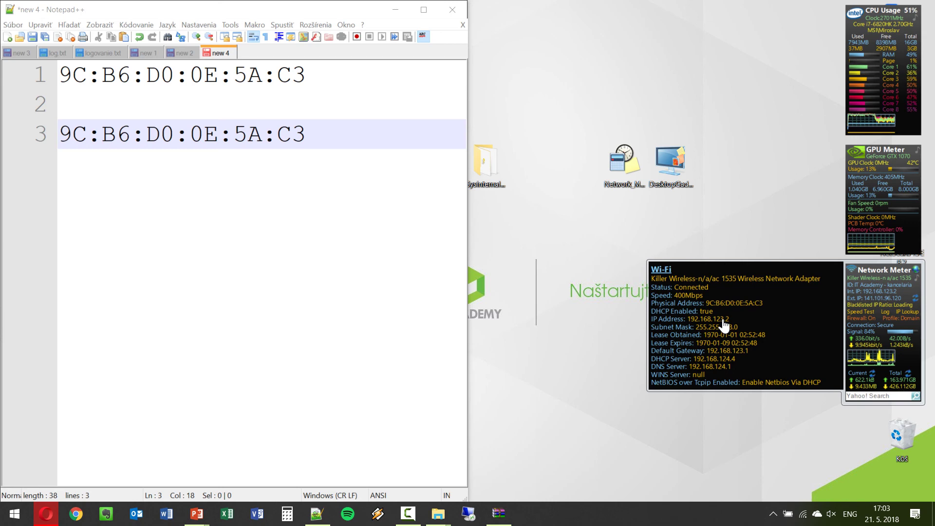
pyautogui.click(426, 246)
pyautogui.press('Return')
pyautogui.press('Return')
pyautogui.write('192.168.123.2')
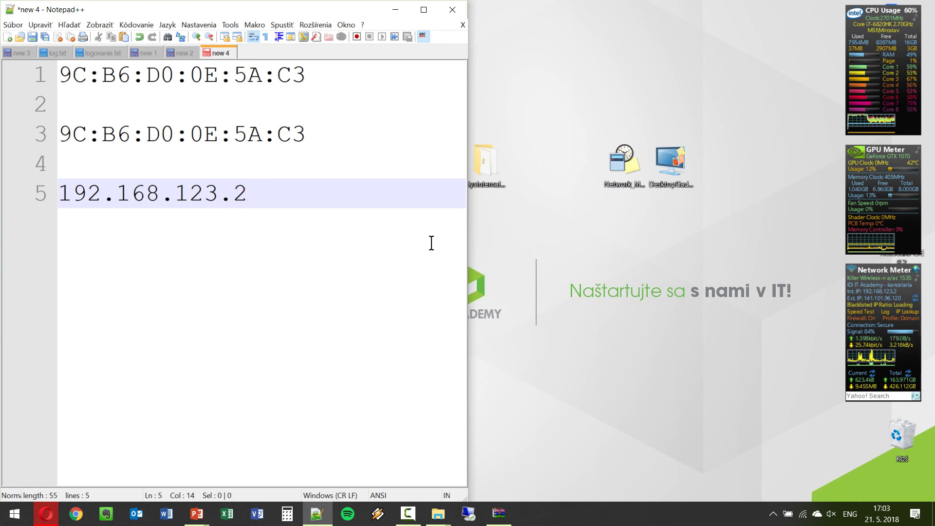
# Open the Network Meter's Data Usage Chart from the gadget and examine its total, download and upload values over time.
pyautogui.click(865, 365)
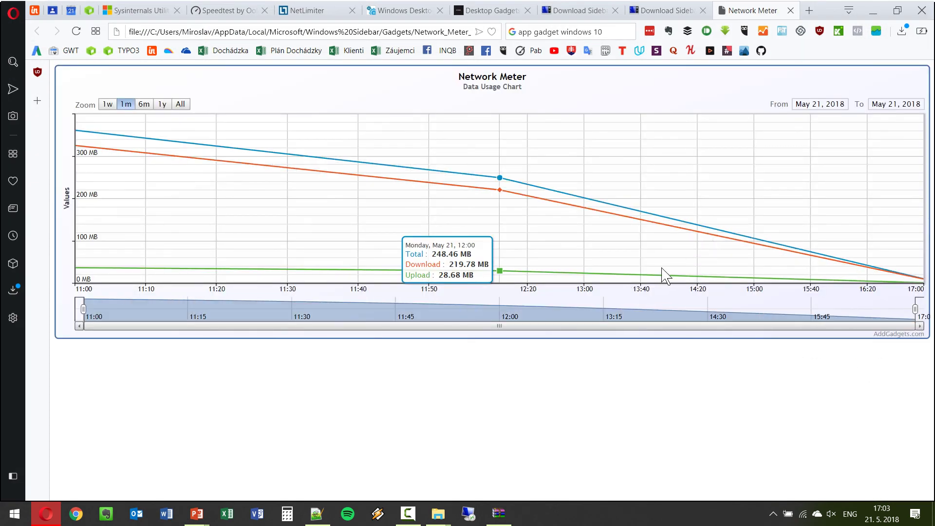
pyautogui.click(872, 11)
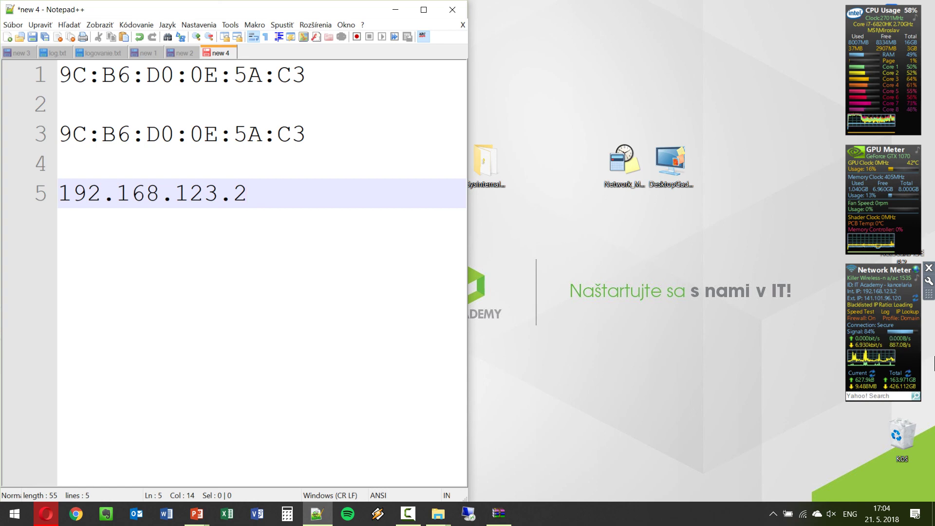
pyautogui.click(871, 361)
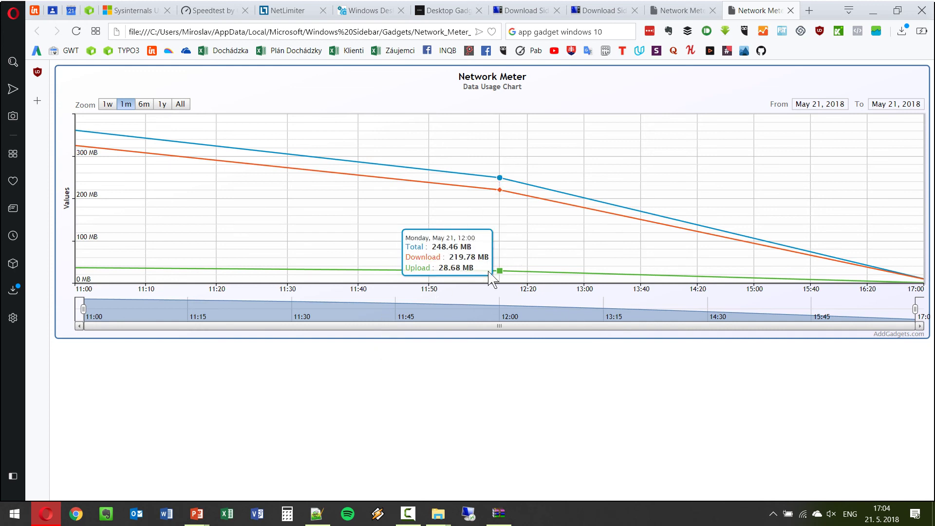
pyautogui.moveTo(278, 272)
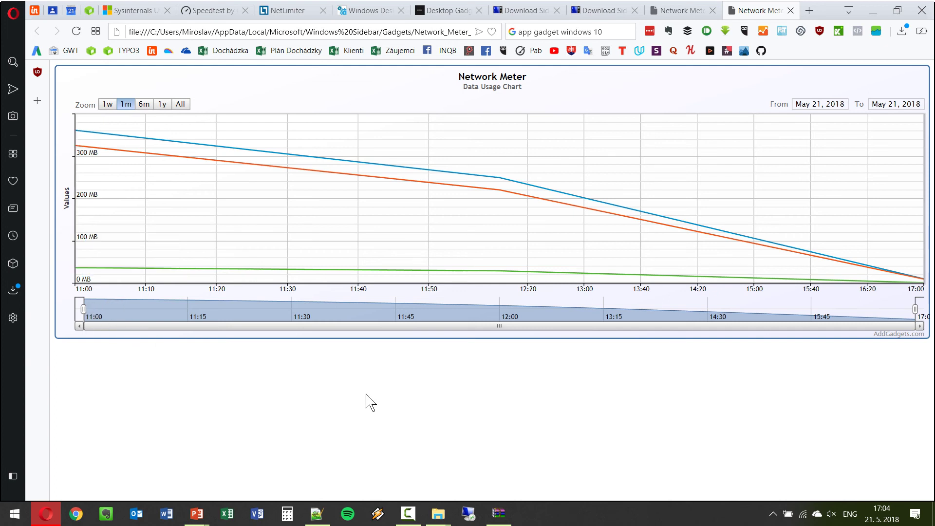
pyautogui.moveTo(204, 152)
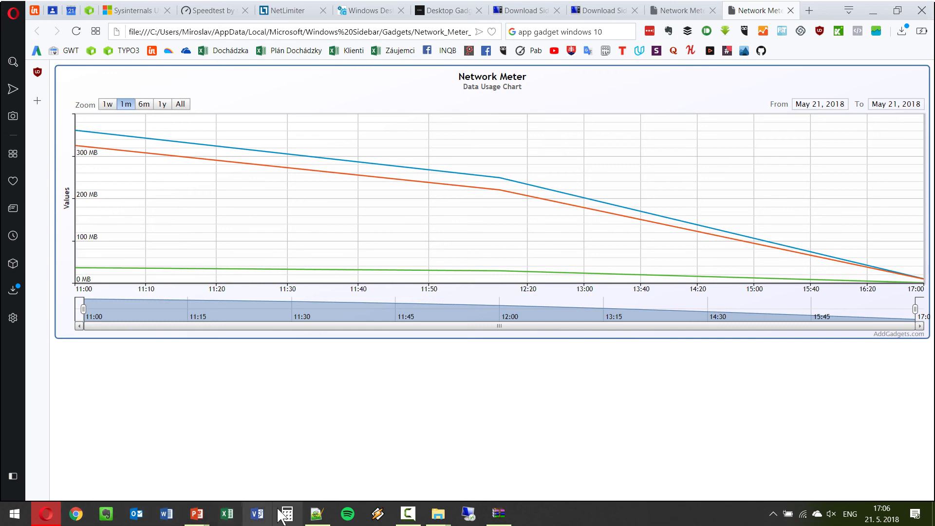
# Add the word "uptime" on line 7 of the Notepad++ note and return to the usage chart in Opera.
pyautogui.click(316, 514)
pyautogui.press('Return')
pyautogui.press('Return')
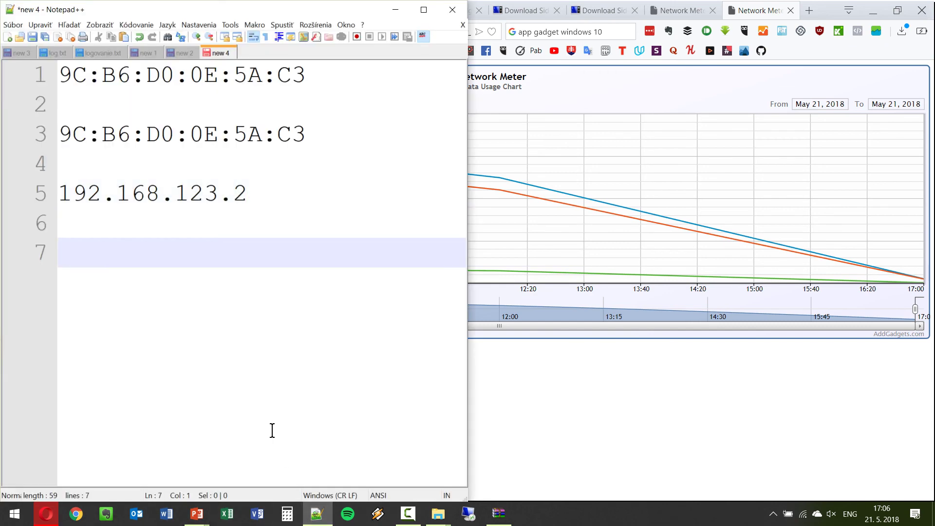
pyautogui.write('uptime')
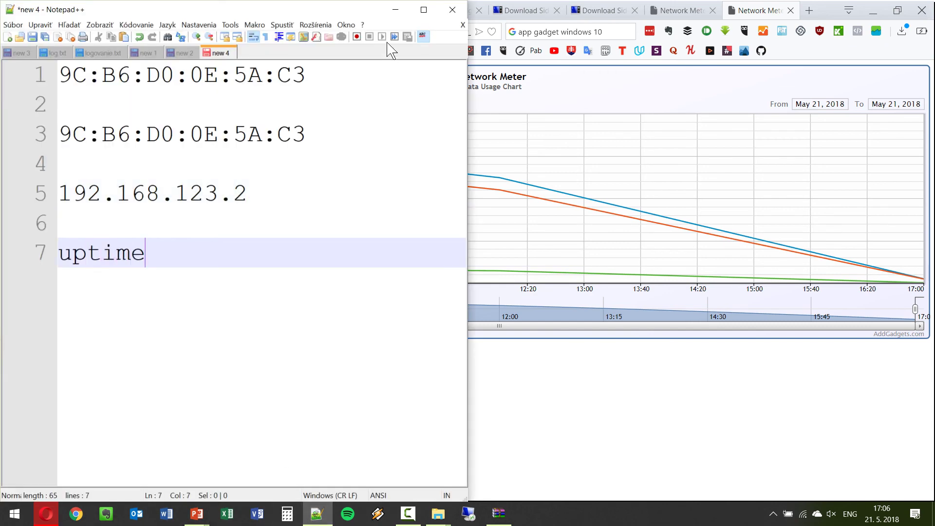
pyautogui.click(396, 10)
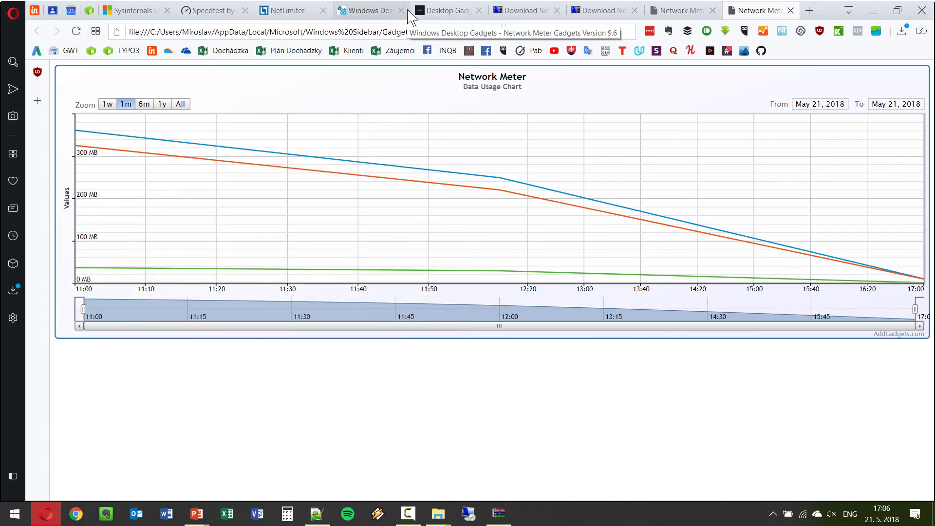
pyautogui.click(316, 513)
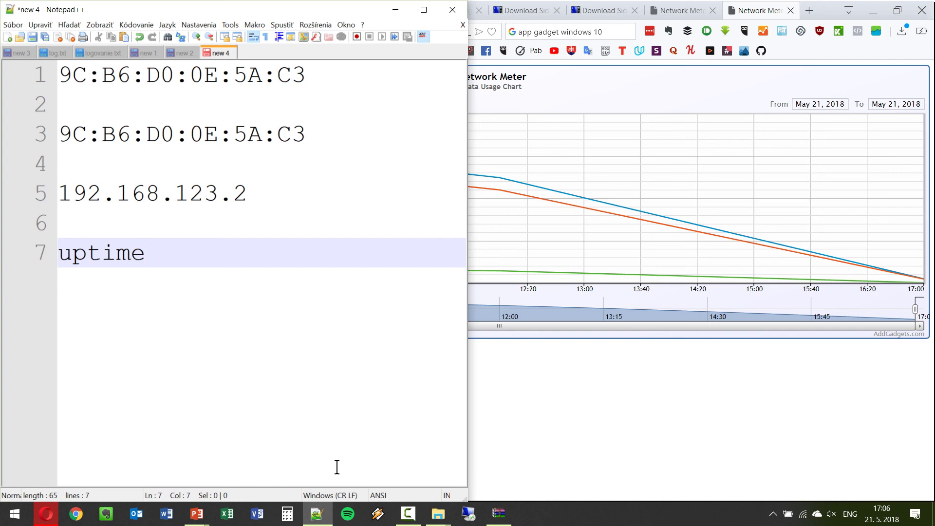
pyautogui.click(583, 447)
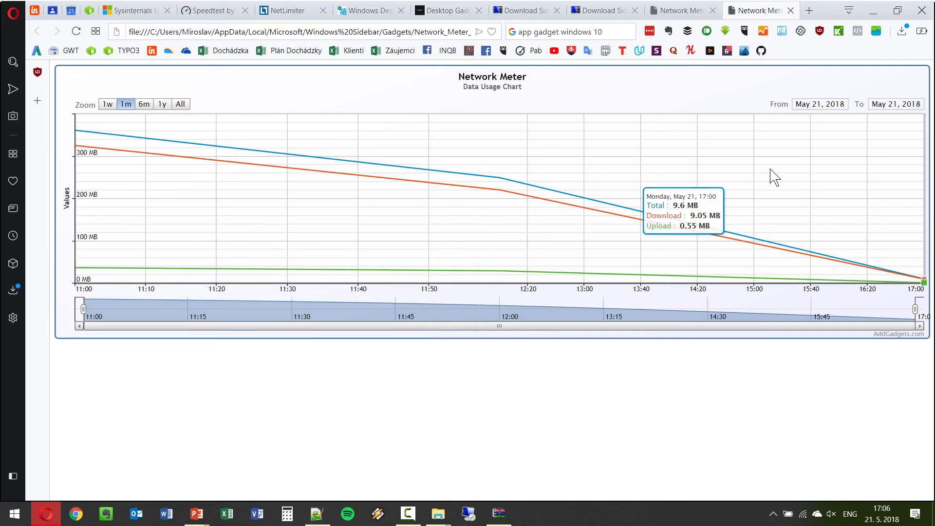
# Open the uptimerobot.com home page in a new Opera tab.
pyautogui.click(810, 12)
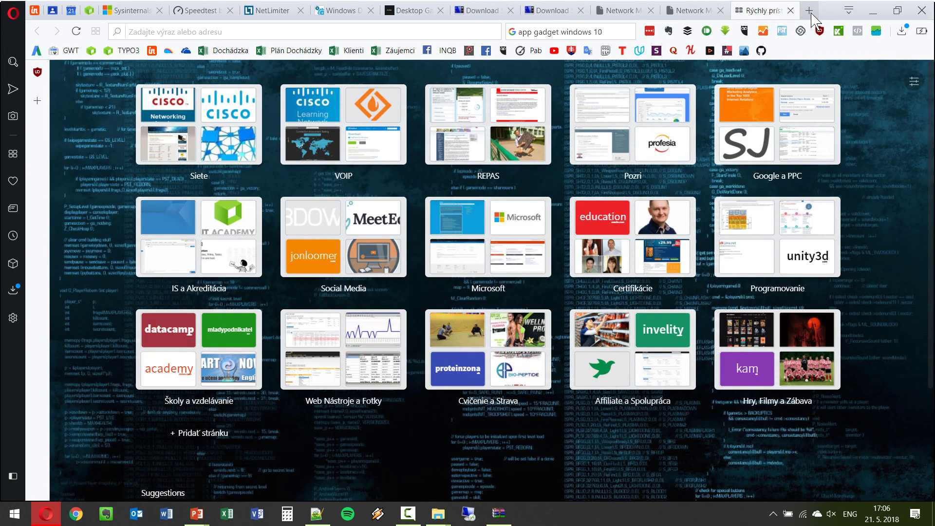
pyautogui.write('up')
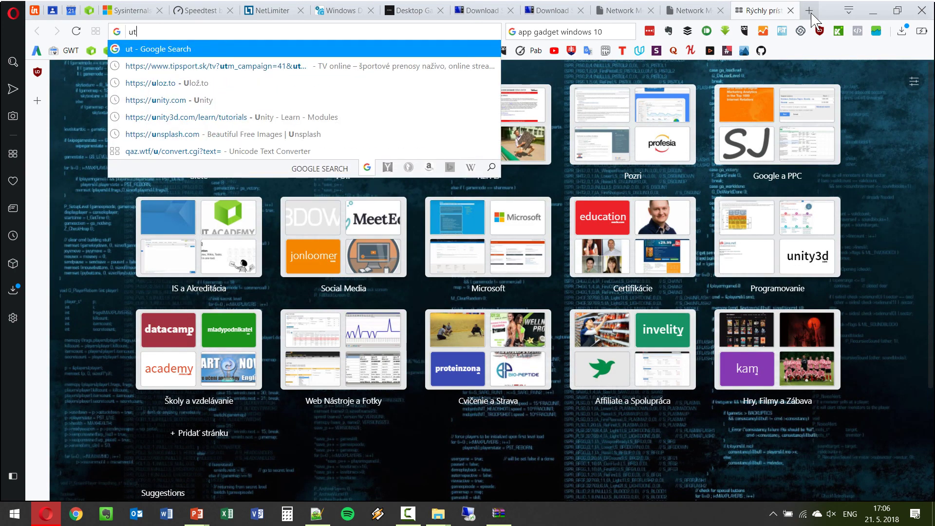
pyautogui.write('time')
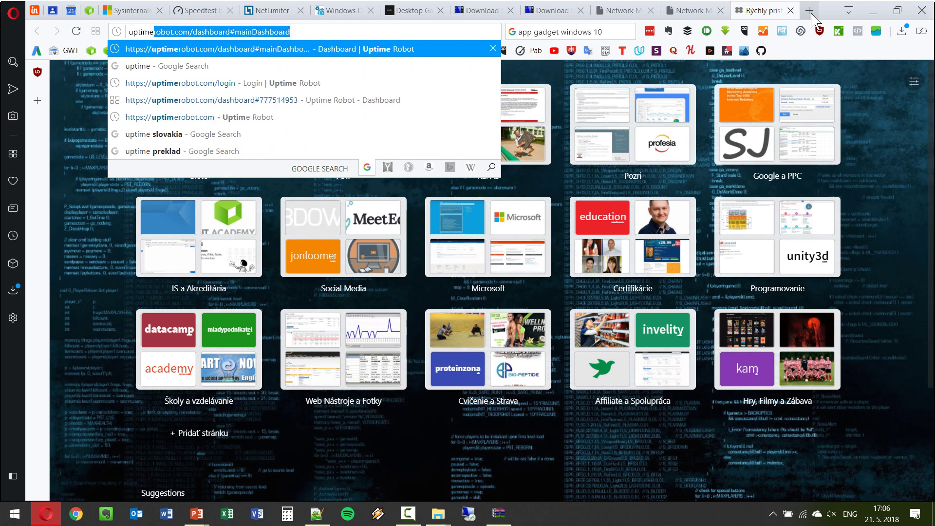
pyautogui.write('robot.com/dashboard#ma')
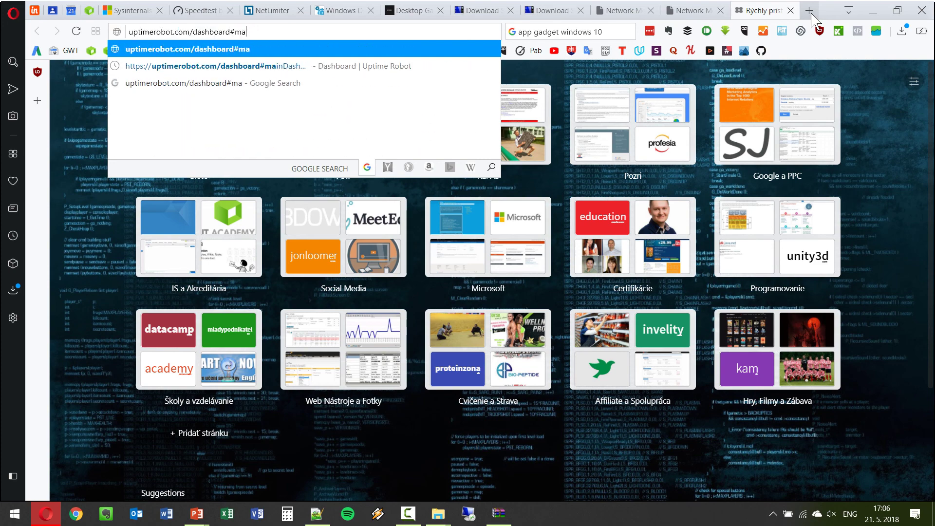
pyautogui.press('BackSpace')
pyautogui.press('BackSpace')
pyautogui.press('BackSpace')
pyautogui.press('BackSpace')
pyautogui.press('Return')
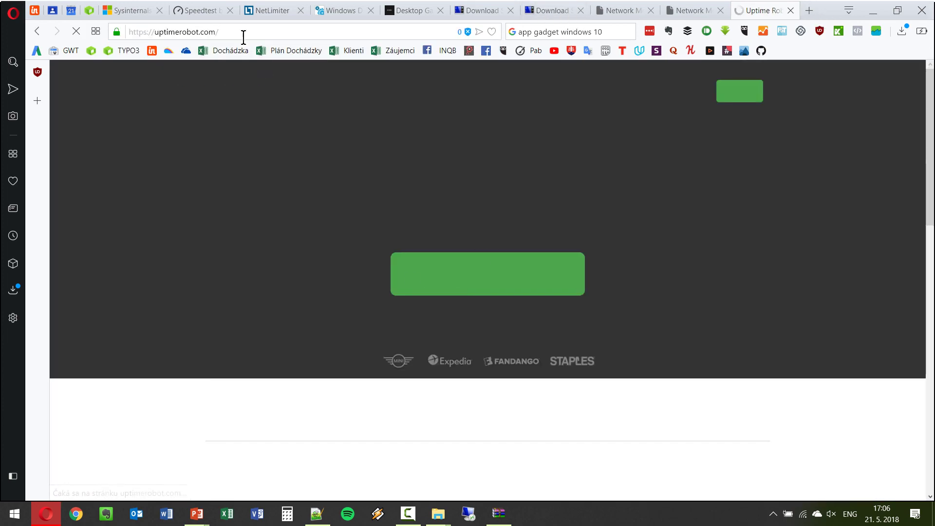
pyautogui.click(241, 33)
pyautogui.hotkey('ctrl', 'c')
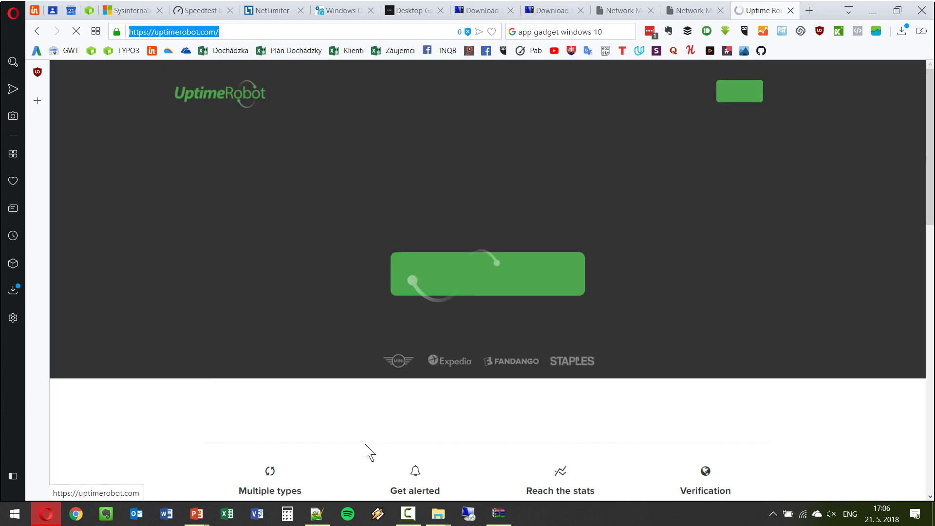
pyautogui.click(318, 515)
pyautogui.press('Return')
pyautogui.press('Return')
pyautogui.hotkey('ctrl', 'v')
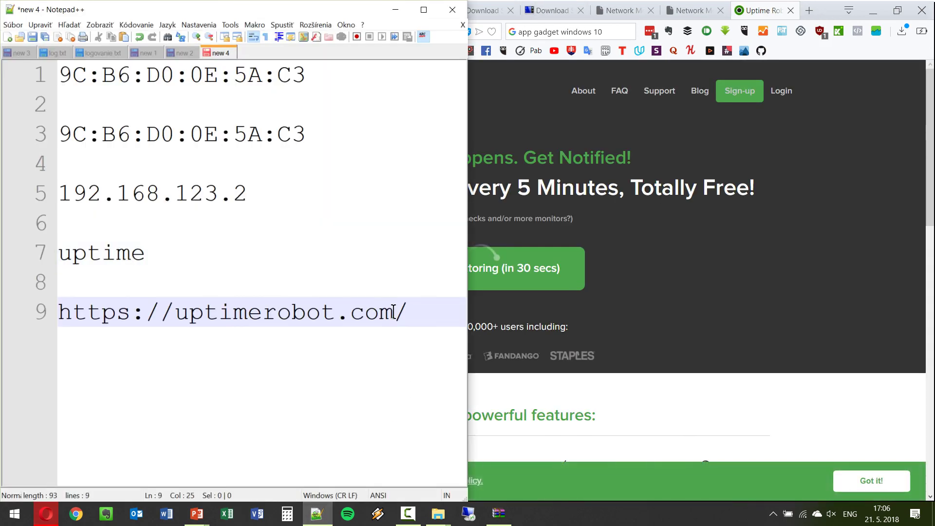
# Return to the desktop, open the Windows display settings and set the scaling of text and apps to 150%.
pyautogui.press('super+d')
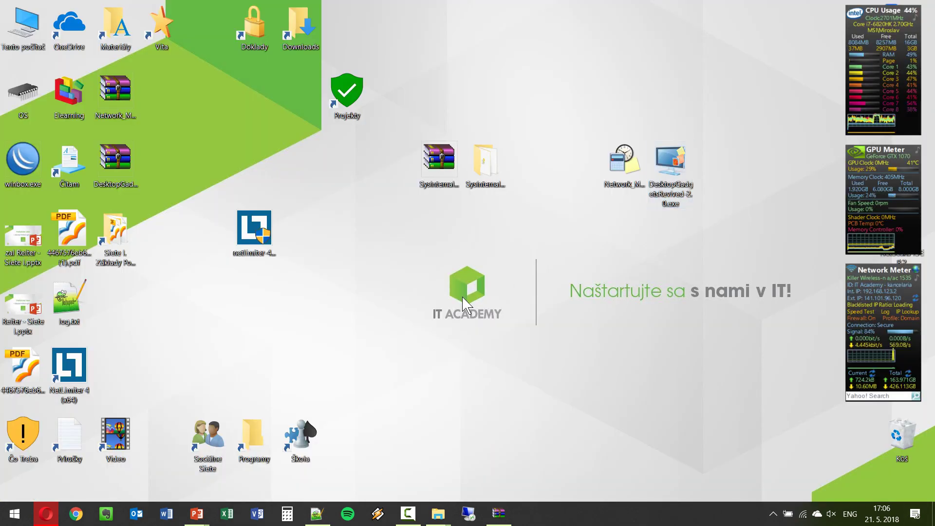
pyautogui.rightClick(463, 296)
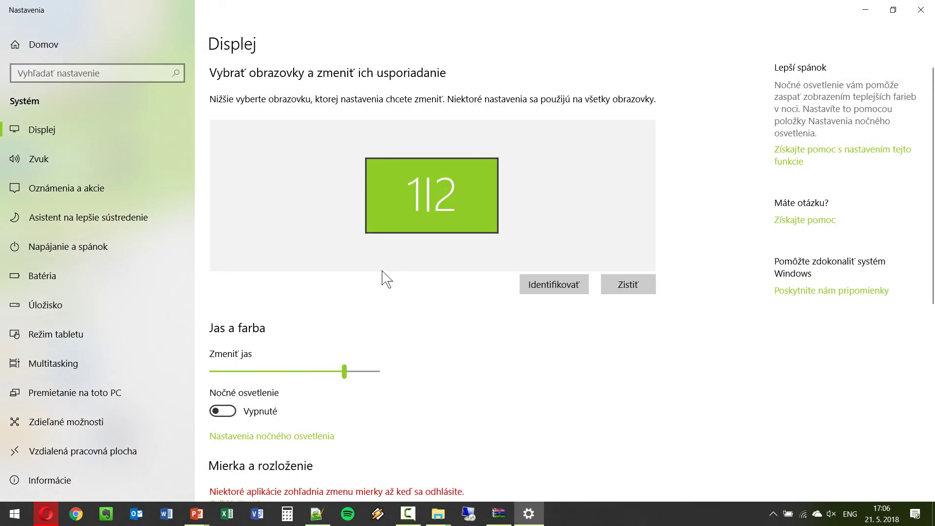
pyautogui.scroll(-6, 340, 302)
pyautogui.click(276, 146)
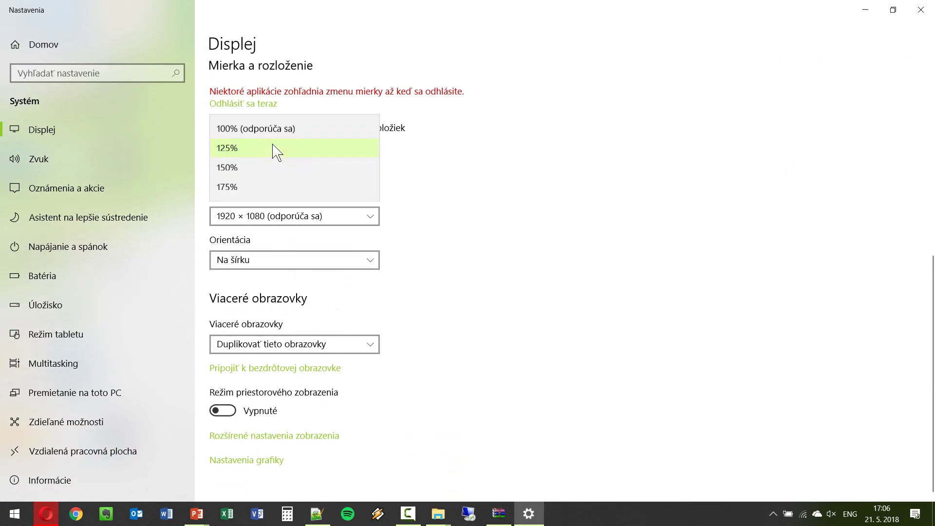
pyautogui.click(245, 168)
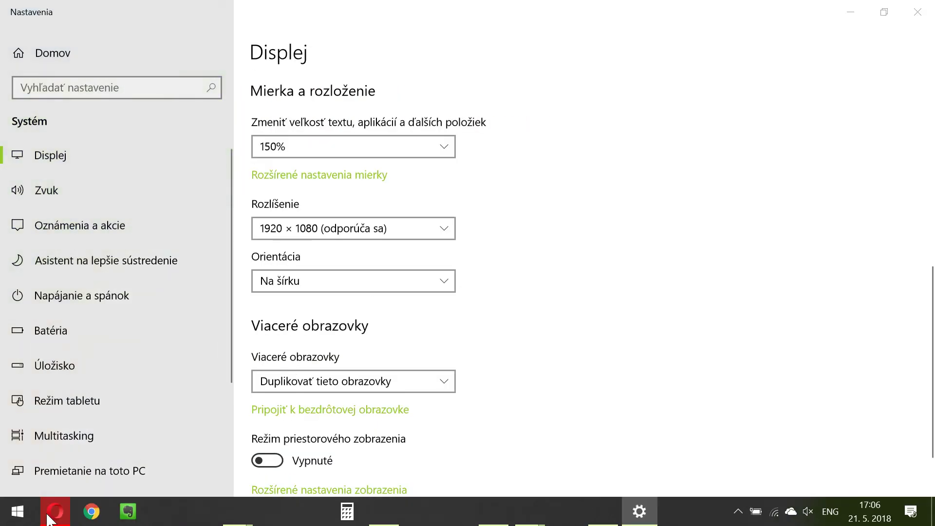
# Bring up the Notepad++ note, select the Uptime Robot address on line 9, and return to its home page in Opera.
pyautogui.click(55, 509)
pyautogui.click(383, 511)
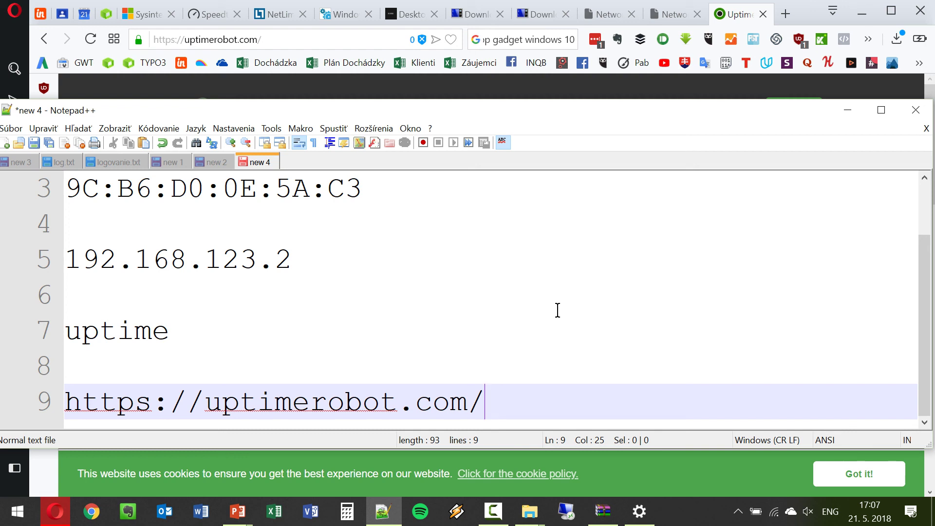
pyautogui.moveTo(490, 403); pyautogui.dragTo(6, 401)
pyautogui.click(839, 115)
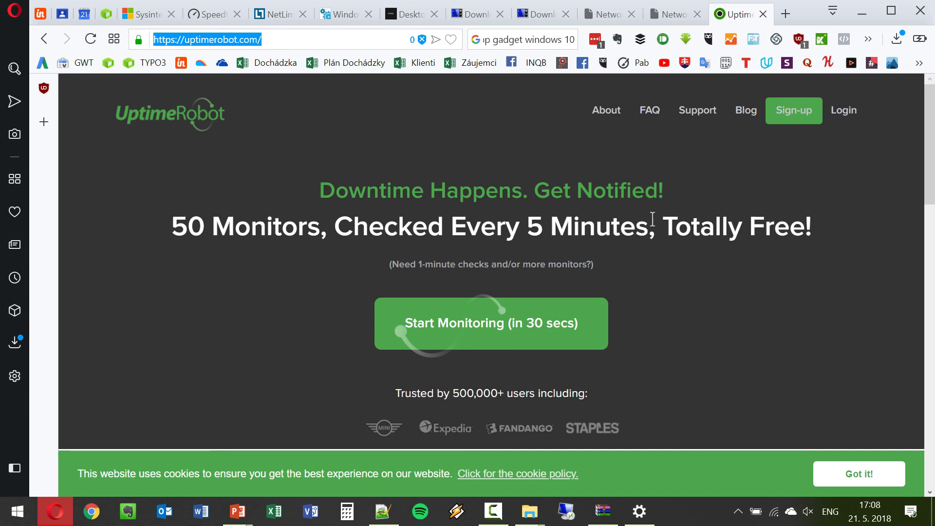
# Log in to Uptime Robot with the saved account e-mail and password, dismissing the cookie notice, and show the dashboard full screen.
pyautogui.click(853, 112)
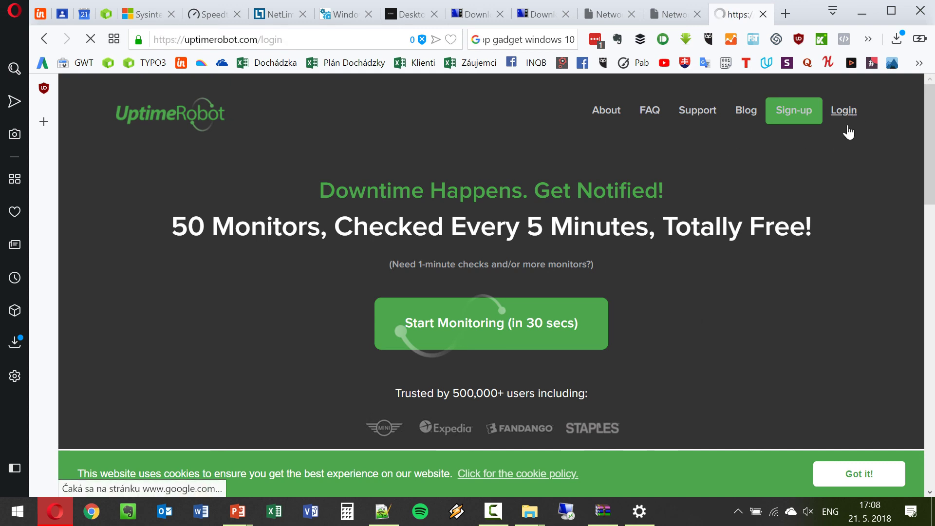
pyautogui.scroll(-1, 458, 305)
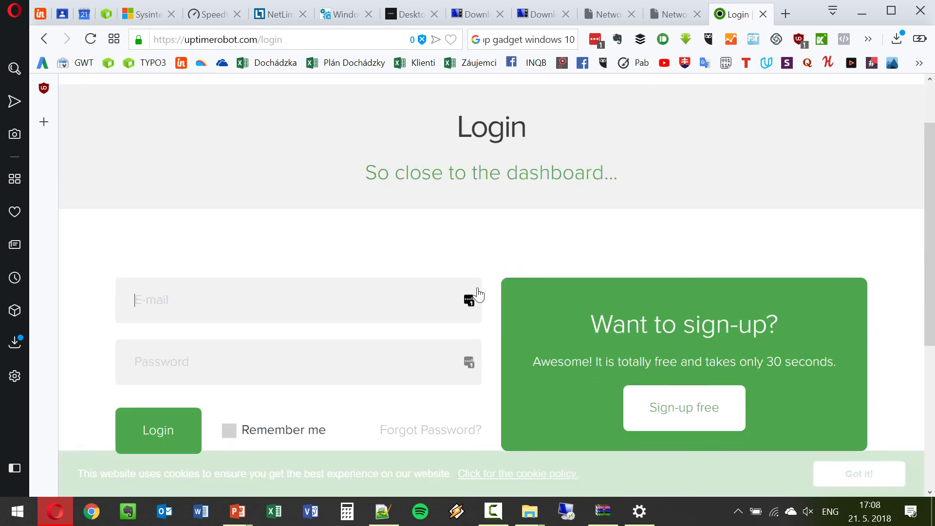
pyautogui.click(469, 299)
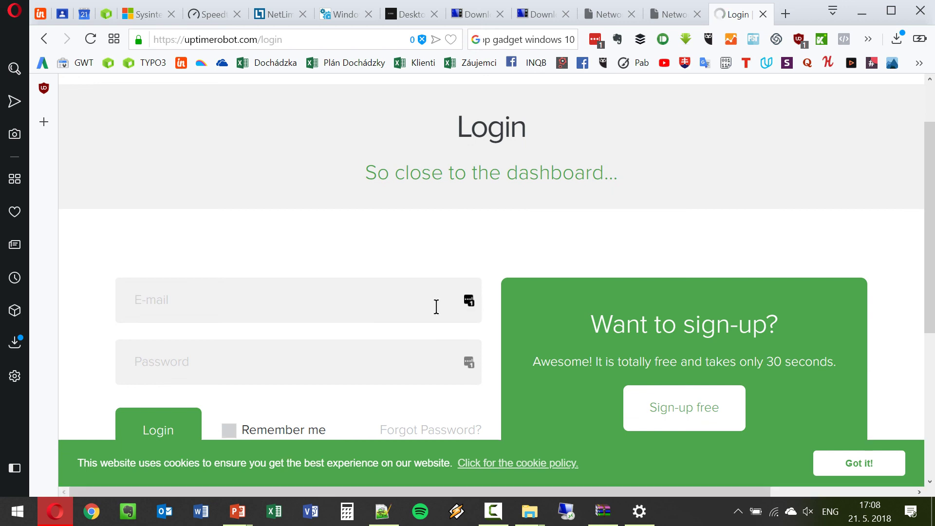
pyautogui.click(837, 479)
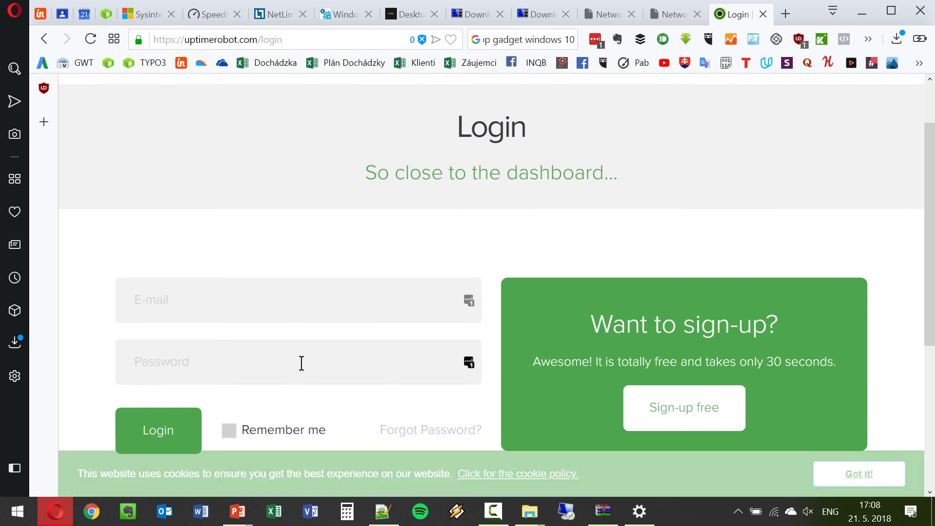
pyautogui.click(469, 299)
pyautogui.click(288, 383)
pyautogui.click(167, 423)
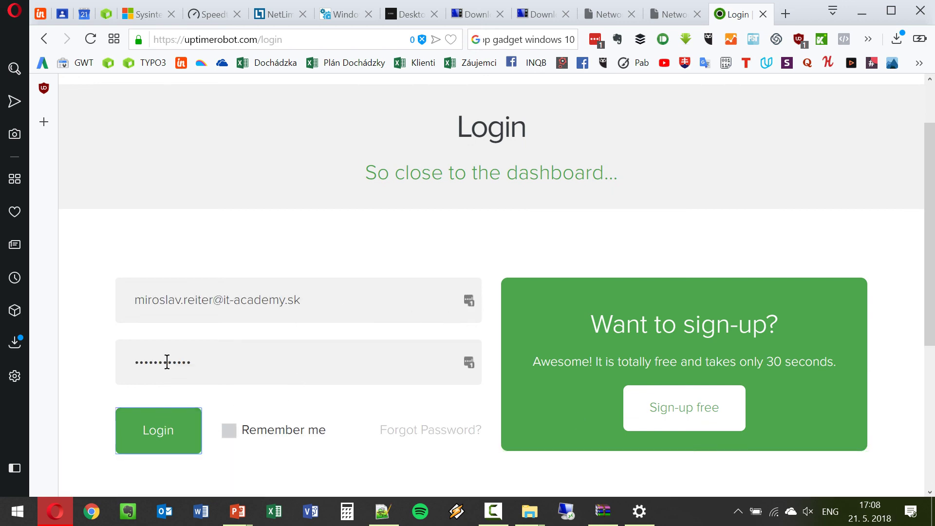
pyautogui.press('F11')
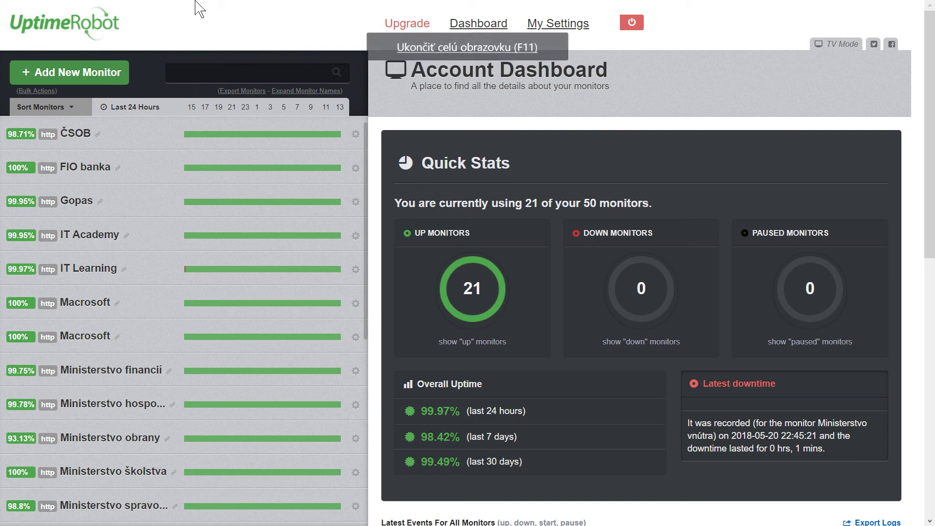
# Examine the new monitor form for the HTTP(s) type, including the monitoring interval, and close it without creating a monitor.
pyautogui.click(71, 65)
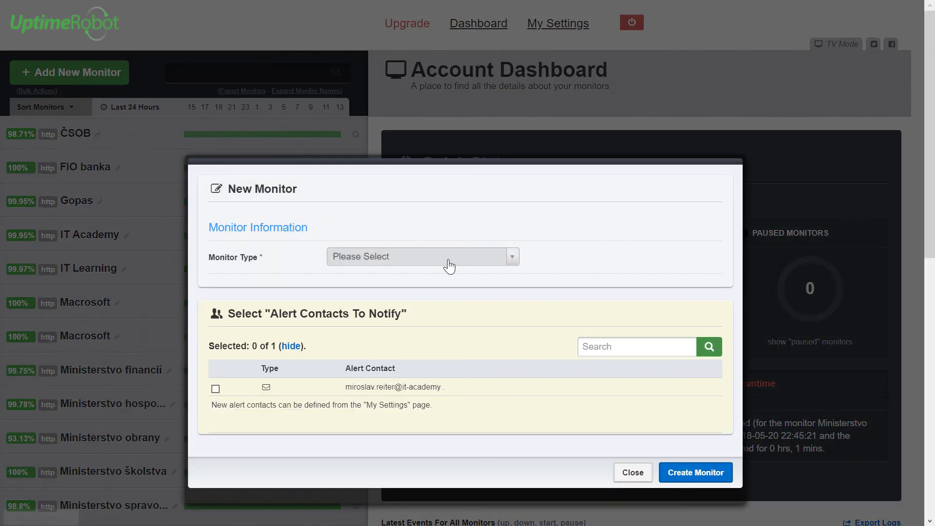
pyautogui.click(449, 259)
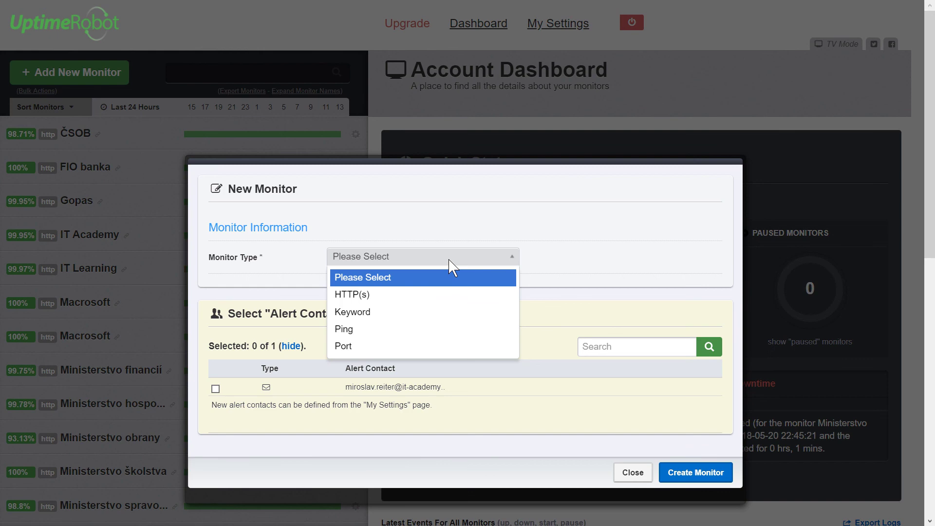
pyautogui.click(387, 296)
pyautogui.click(360, 284)
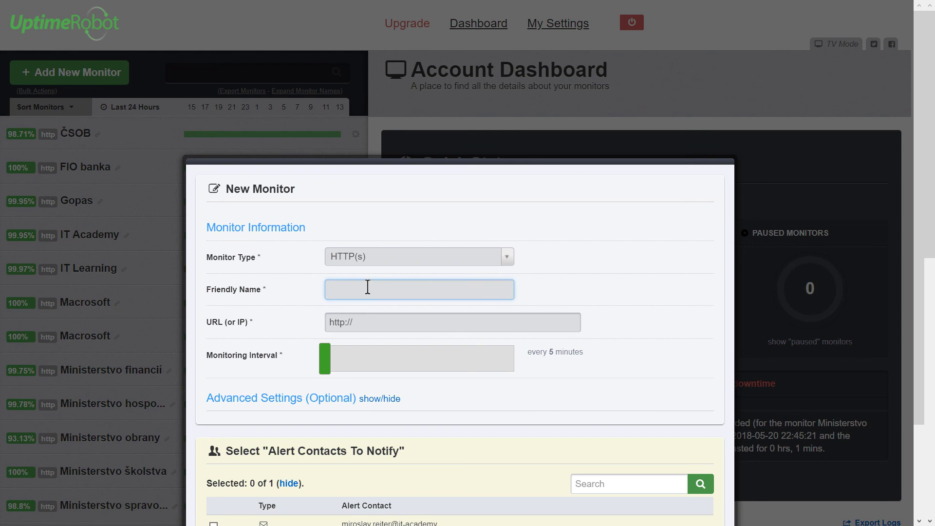
pyautogui.click(403, 364)
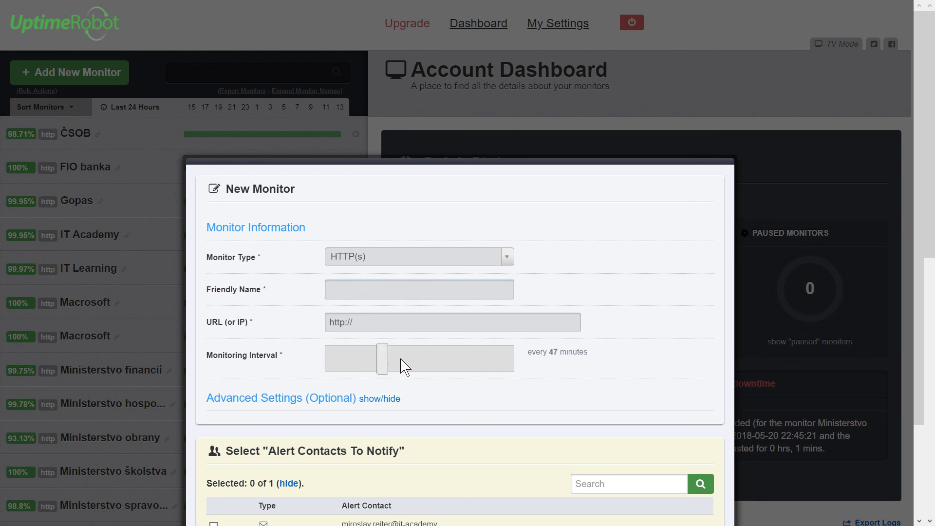
pyautogui.moveTo(400, 359); pyautogui.dragTo(310, 346)
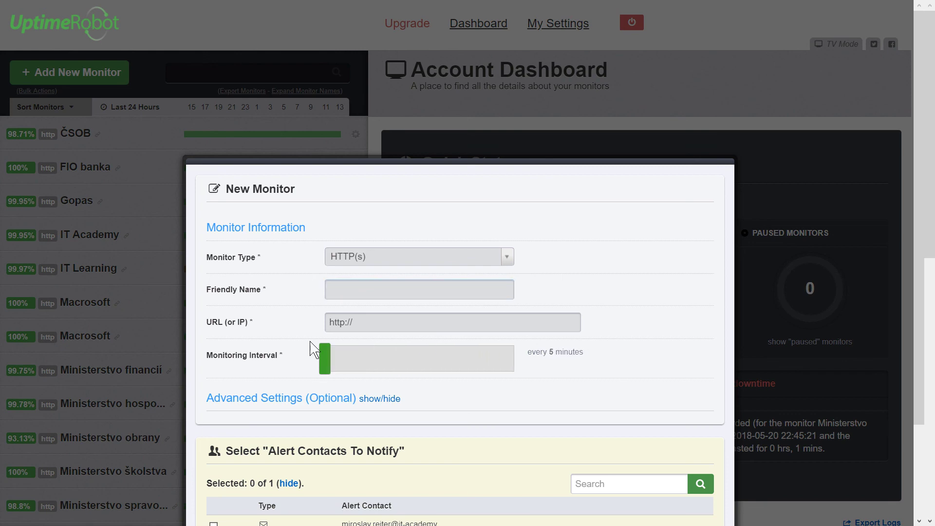
pyautogui.scroll(-3, 462, 316)
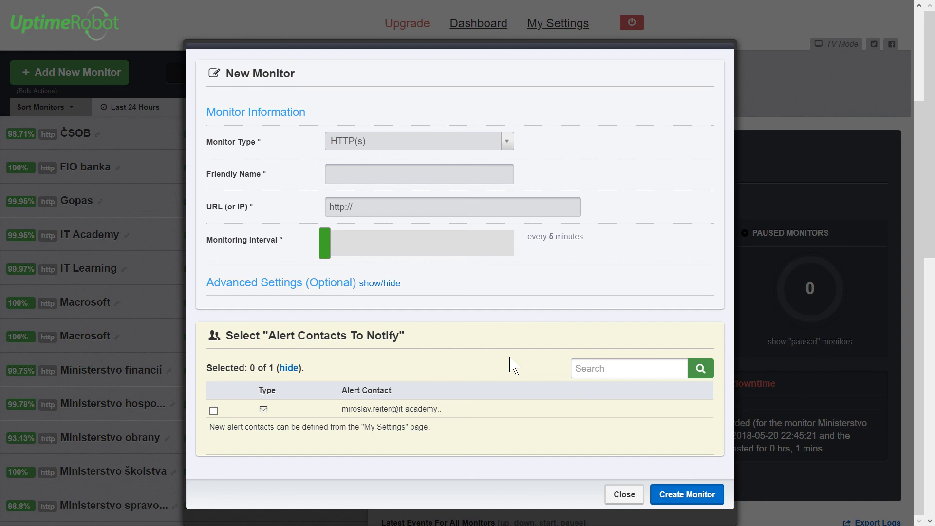
pyautogui.click(624, 495)
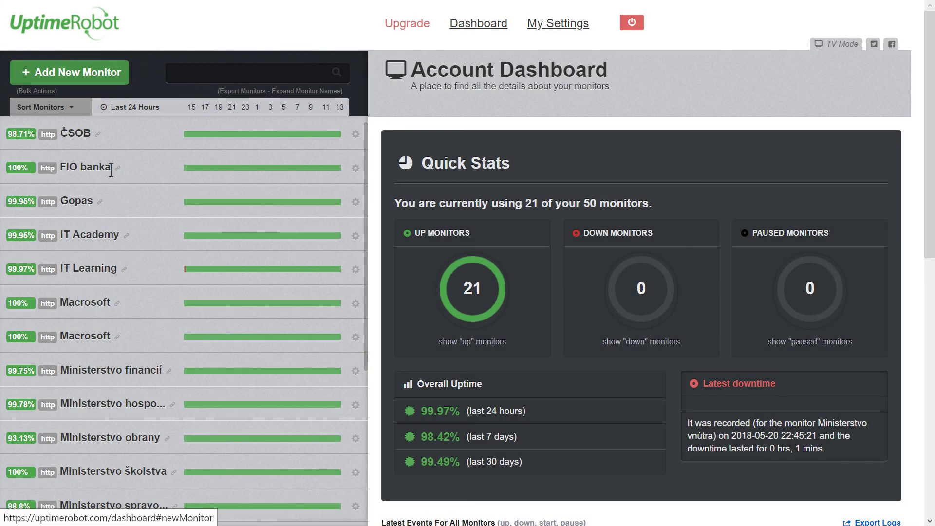
# Examine the list of monitored sites and the latest up and down events for all monitors on the dashboard.
pyautogui.scroll(-2, 113, 176)
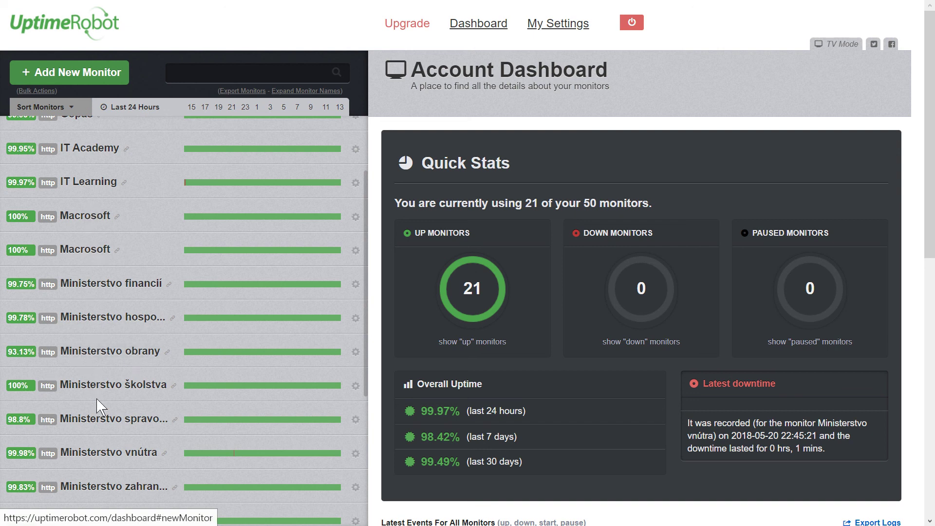
pyautogui.scroll(-1, 102, 406)
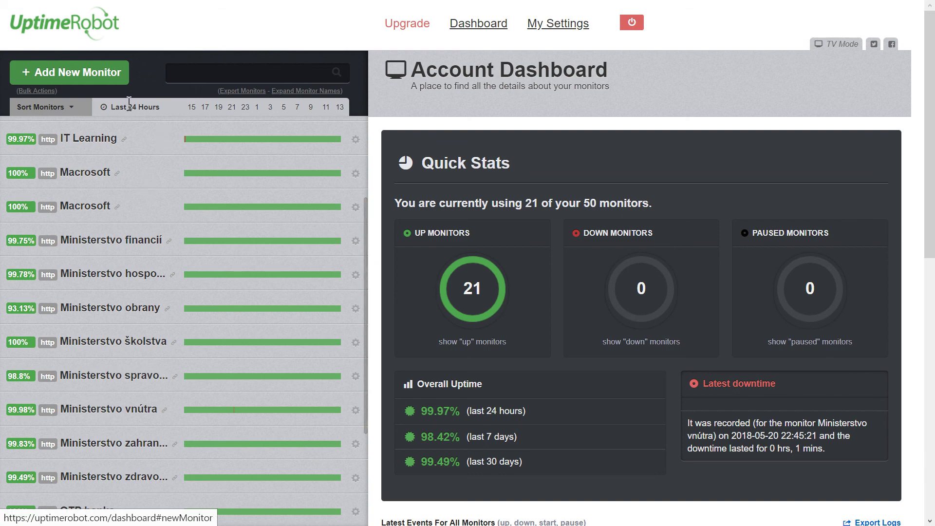
pyautogui.scroll(-2, 125, 202)
pyautogui.scroll(-3, 576, 319)
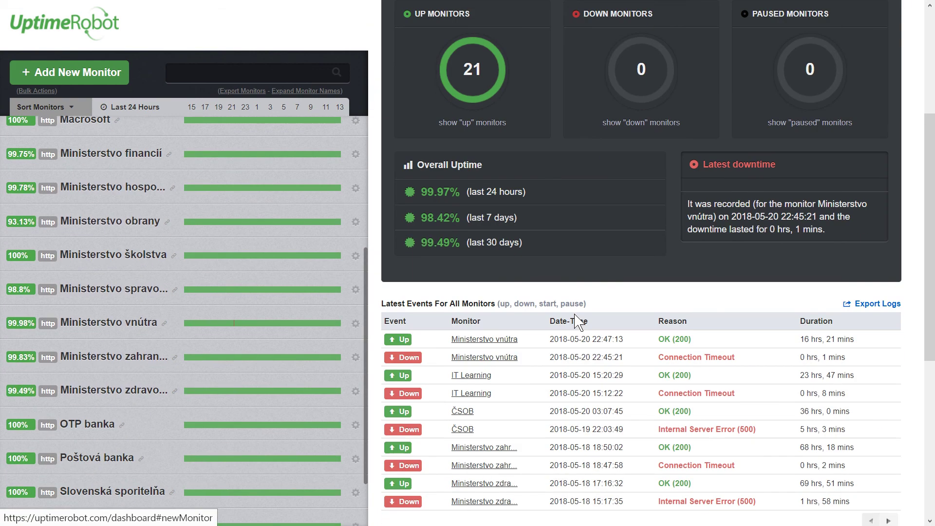
pyautogui.scroll(-1, 575, 321)
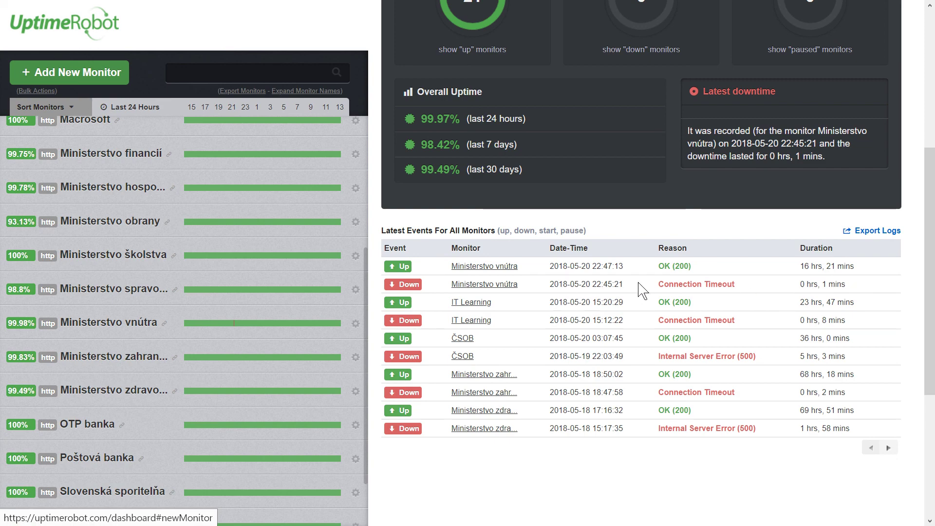
pyautogui.press('F11')
pyautogui.press('F11')
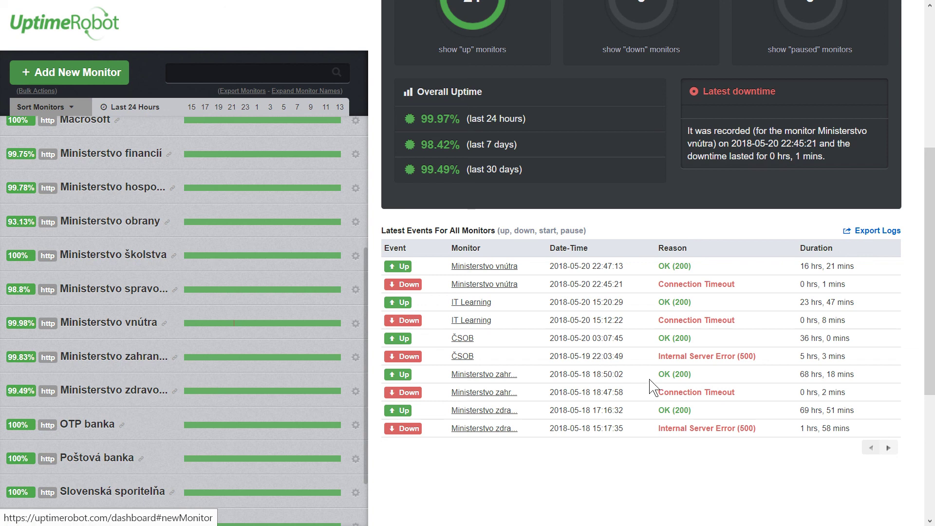
pyautogui.scroll(-1, 644, 390)
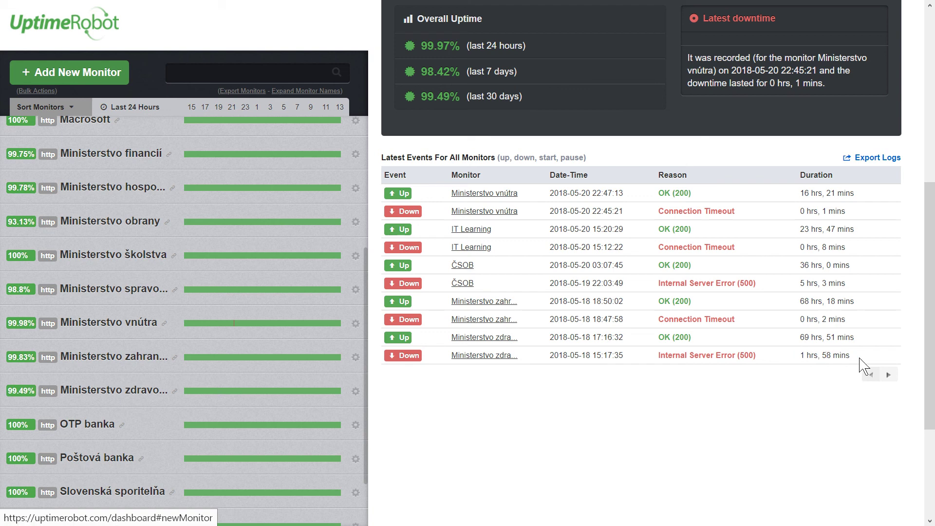
# Page through the older entries of the latest events table, checking their reasons and durations.
pyautogui.click(887, 375)
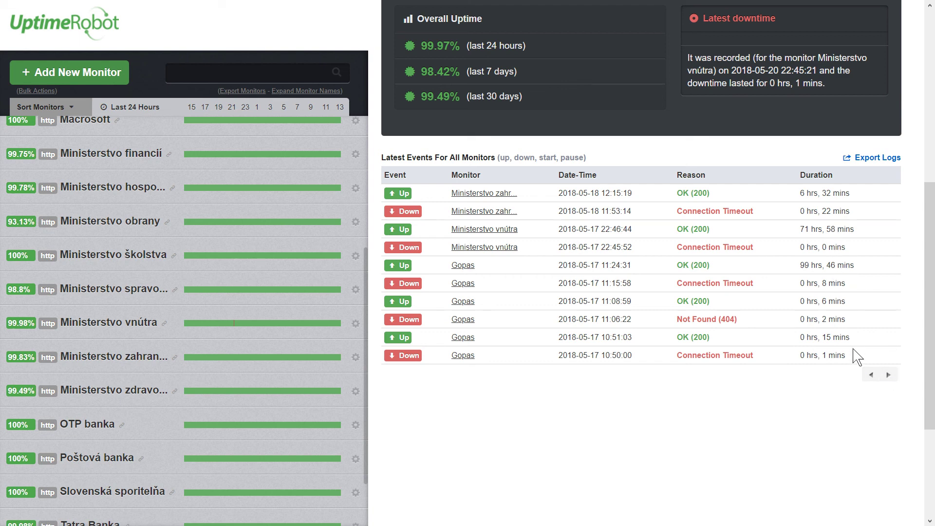
pyautogui.click(889, 375)
pyautogui.click(889, 375)
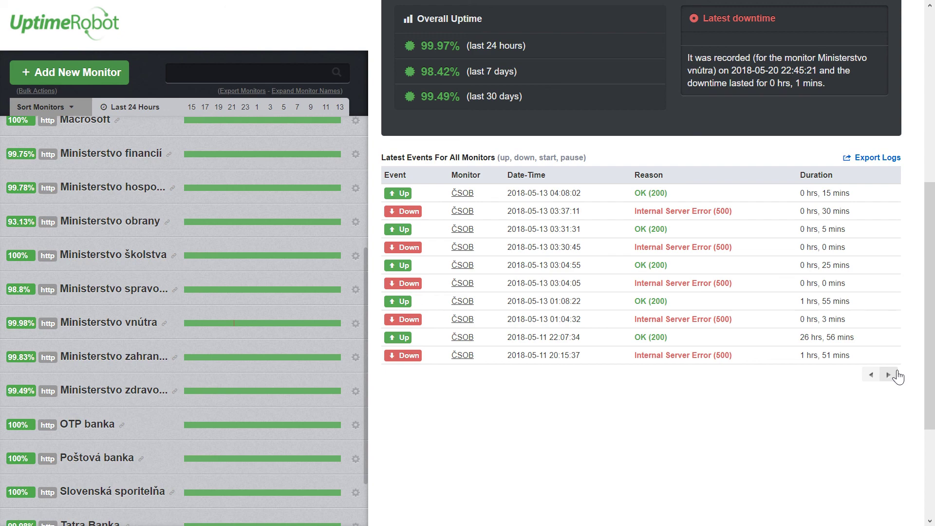
pyautogui.click(888, 375)
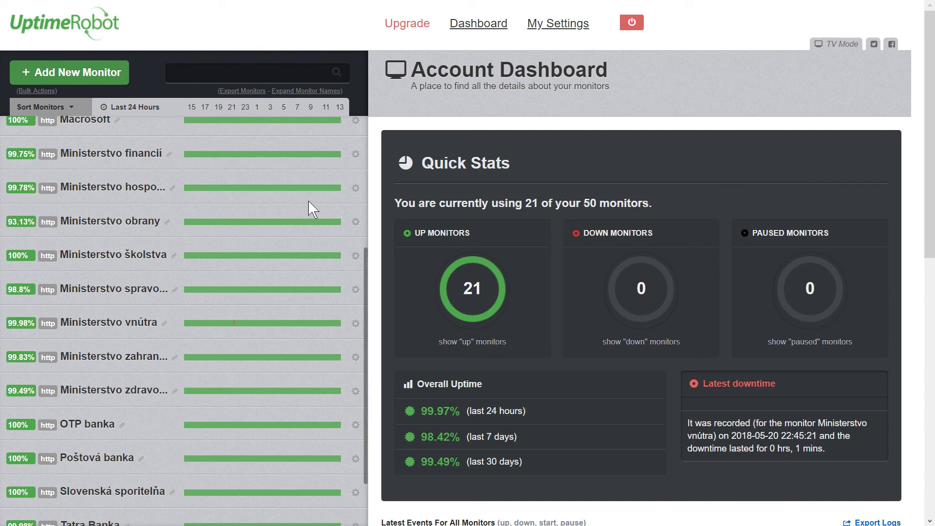
# Look at the new monitor form again, close it without creating a monitor, and leave full-screen mode.
pyautogui.click(91, 63)
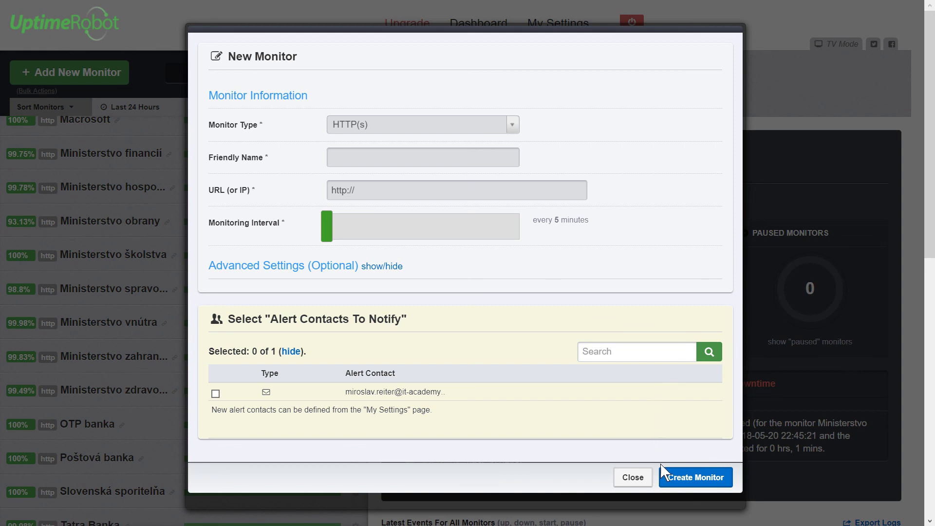
pyautogui.click(633, 477)
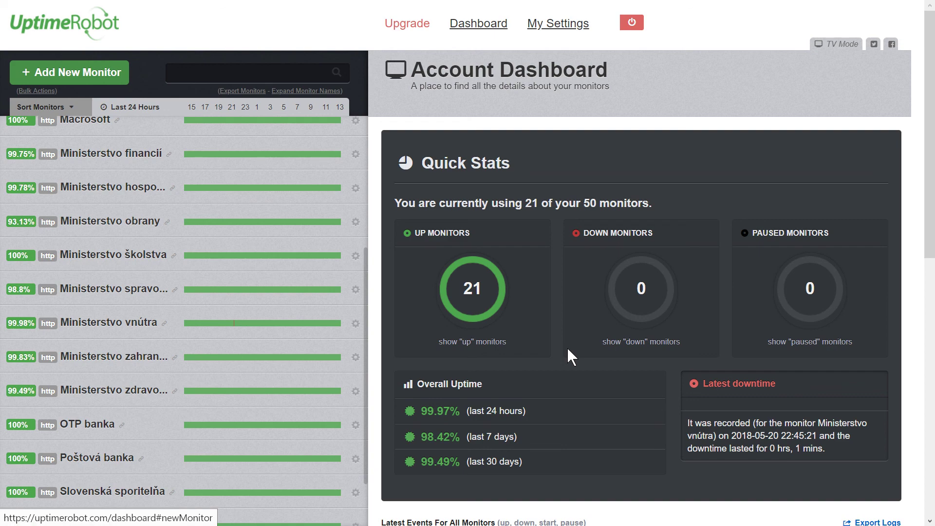
pyautogui.press('F11')
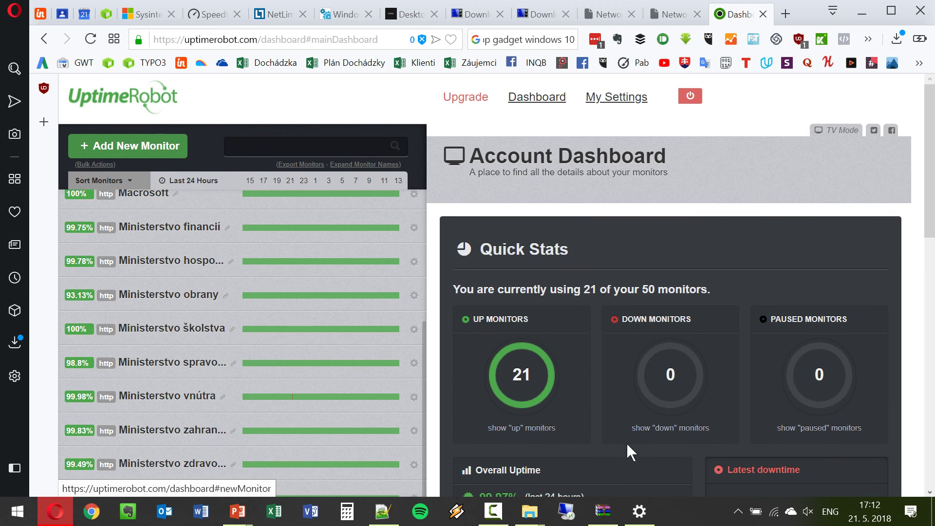
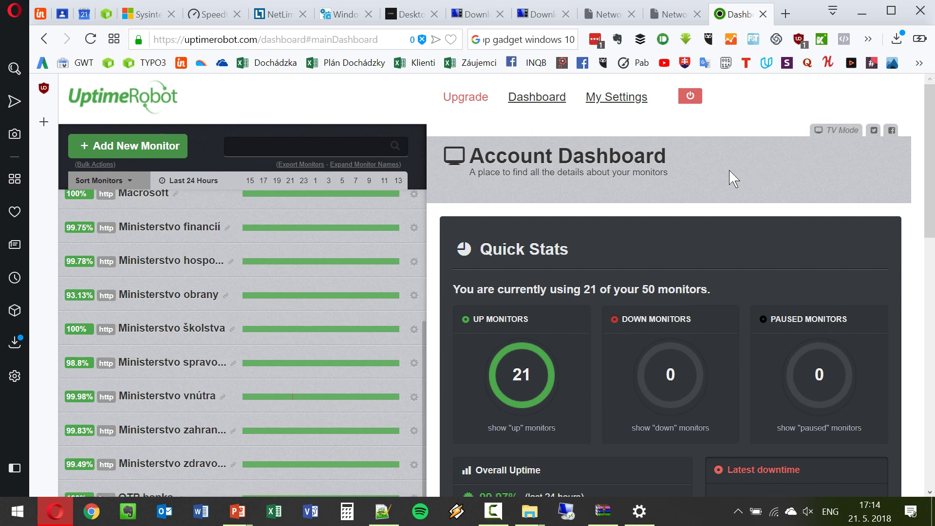
# Close the Uptime Robot and both Network Meter chart tabs, and clear the remaining windows to return to the desktop.
pyautogui.click(528, 100)
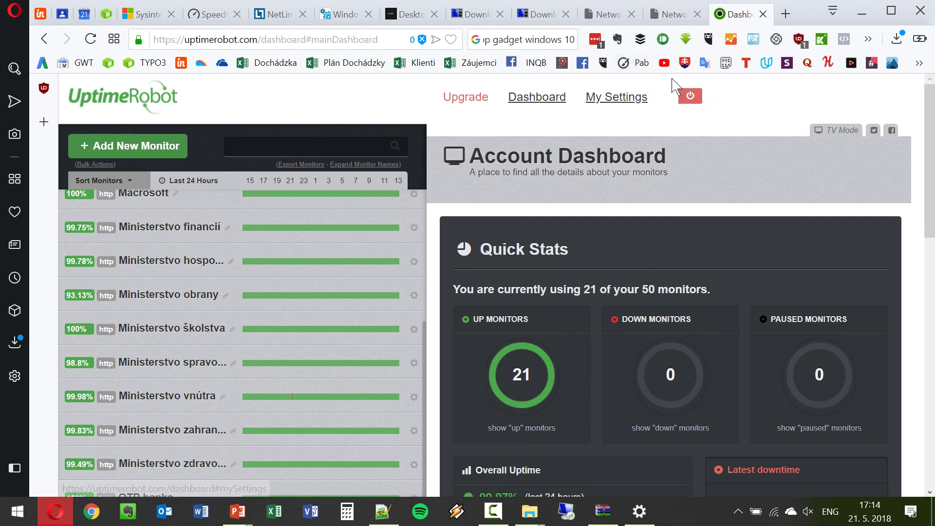
pyautogui.click(763, 14)
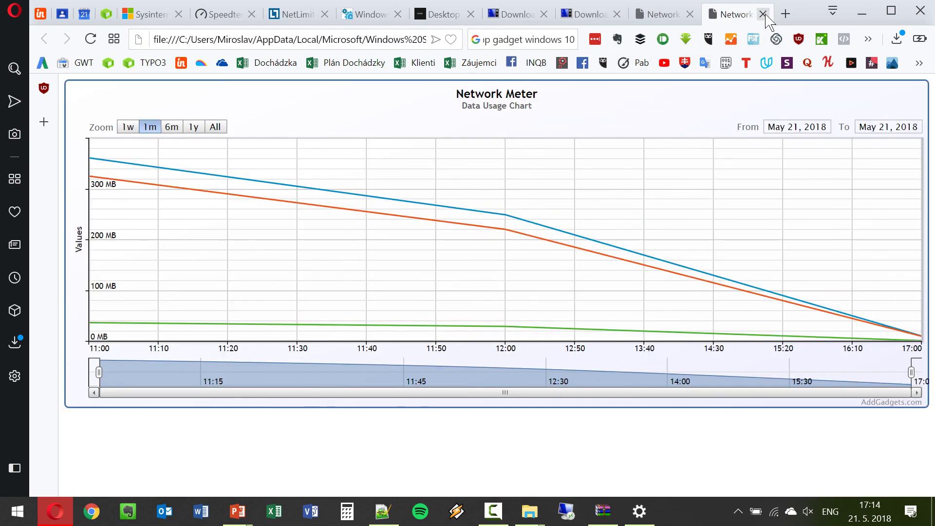
pyautogui.click(763, 14)
pyautogui.click(763, 14)
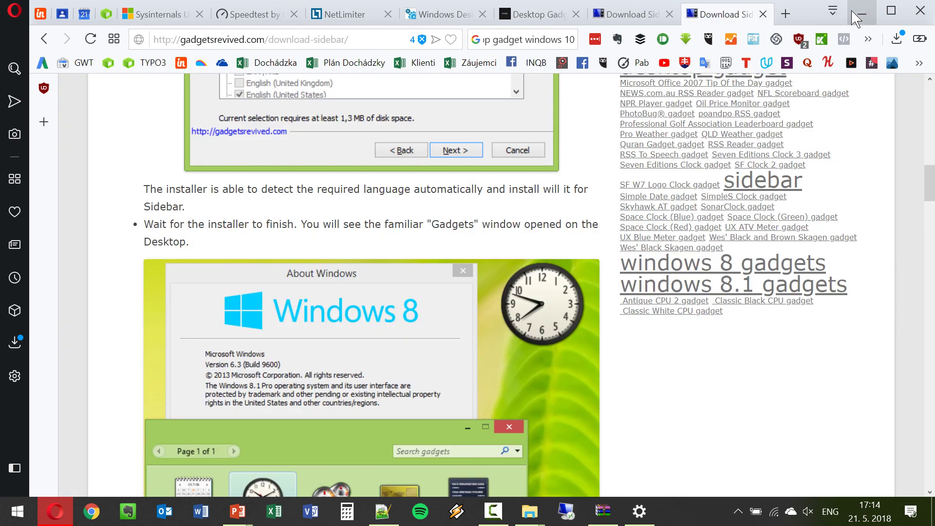
pyautogui.click(860, 12)
pyautogui.click(922, 11)
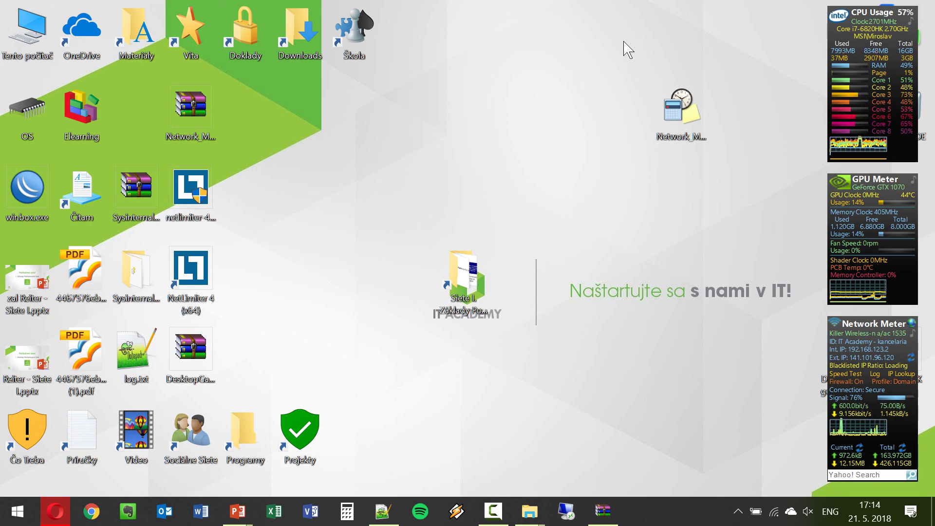
pyautogui.click(385, 516)
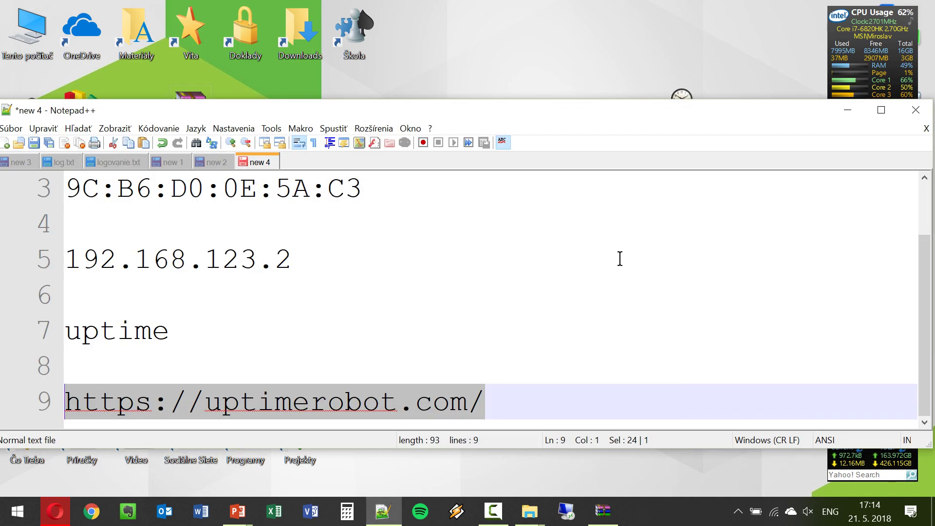
pyautogui.click(844, 109)
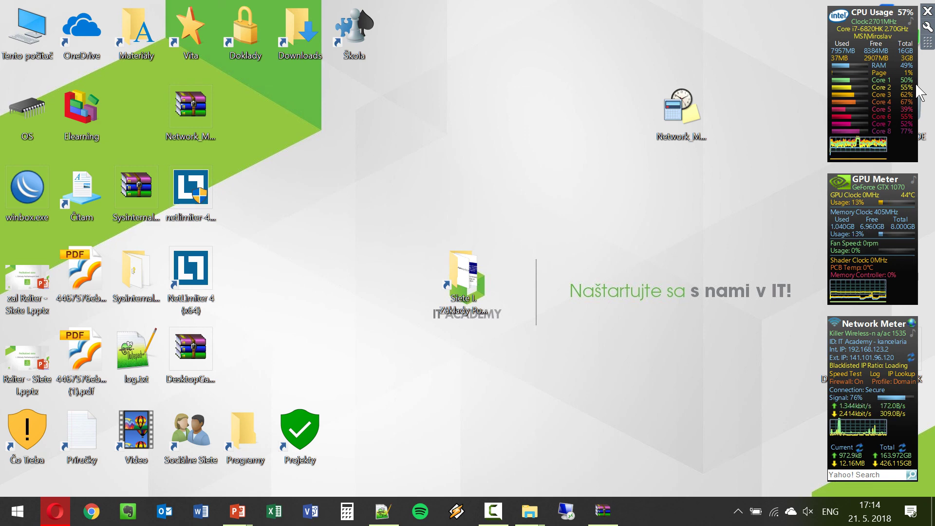